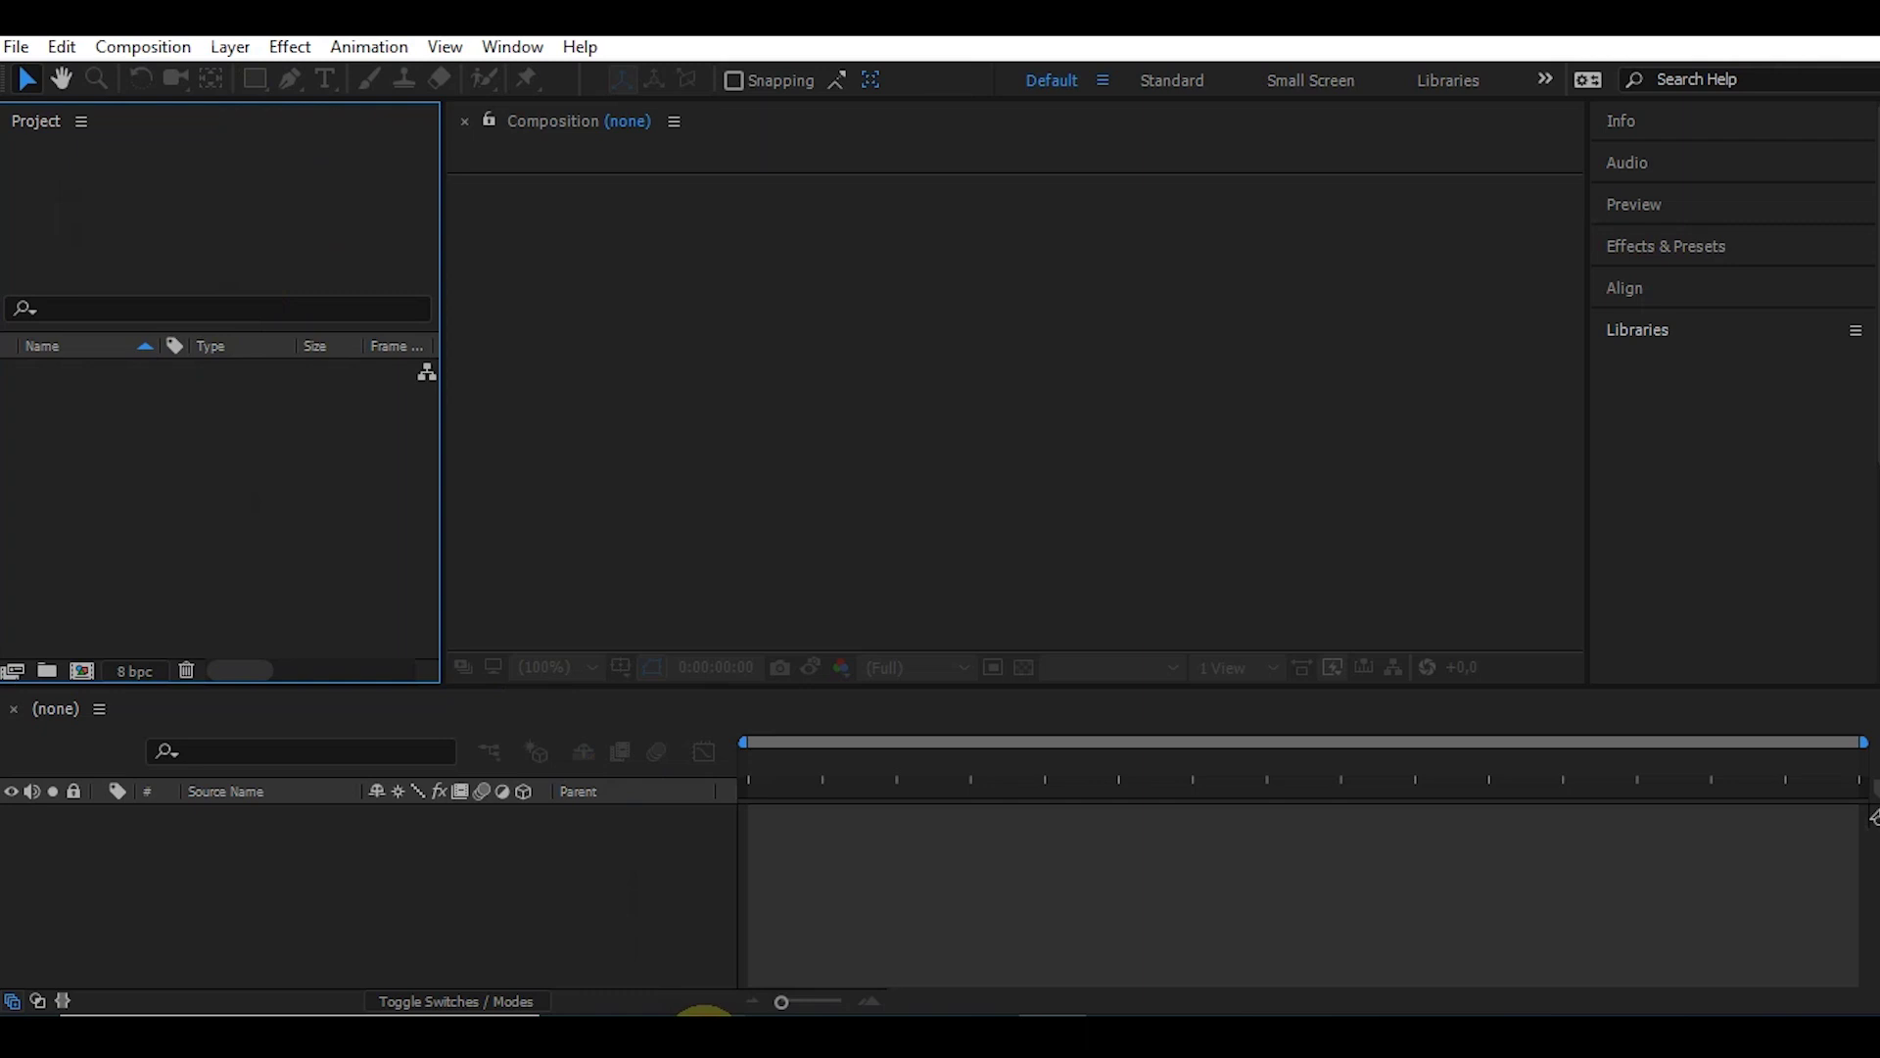
- Browse File Explorer to the folder D:\5d\13
left_click(703, 1018)
scroll(1052, 686, "down", 3)
left_click(1038, 792)
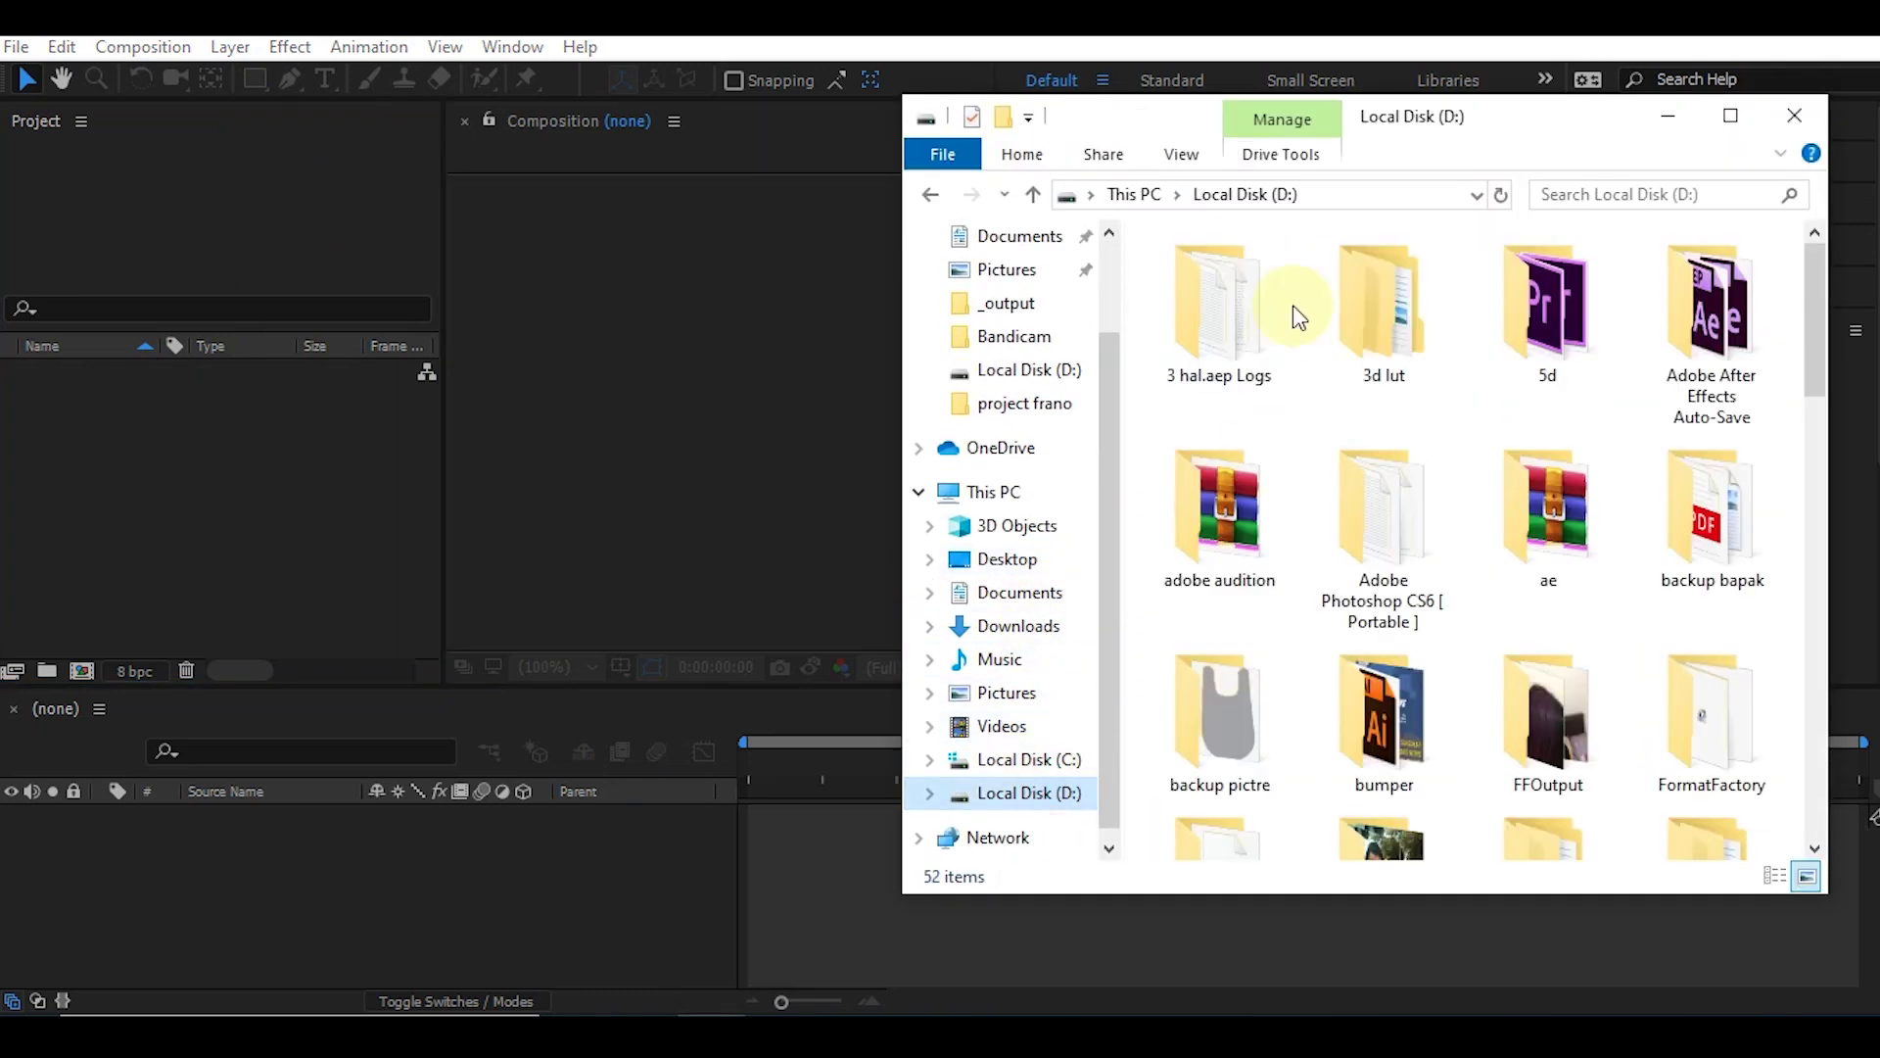
double_click(1565, 350)
scroll(1371, 612, "down", 3)
left_click(1393, 592)
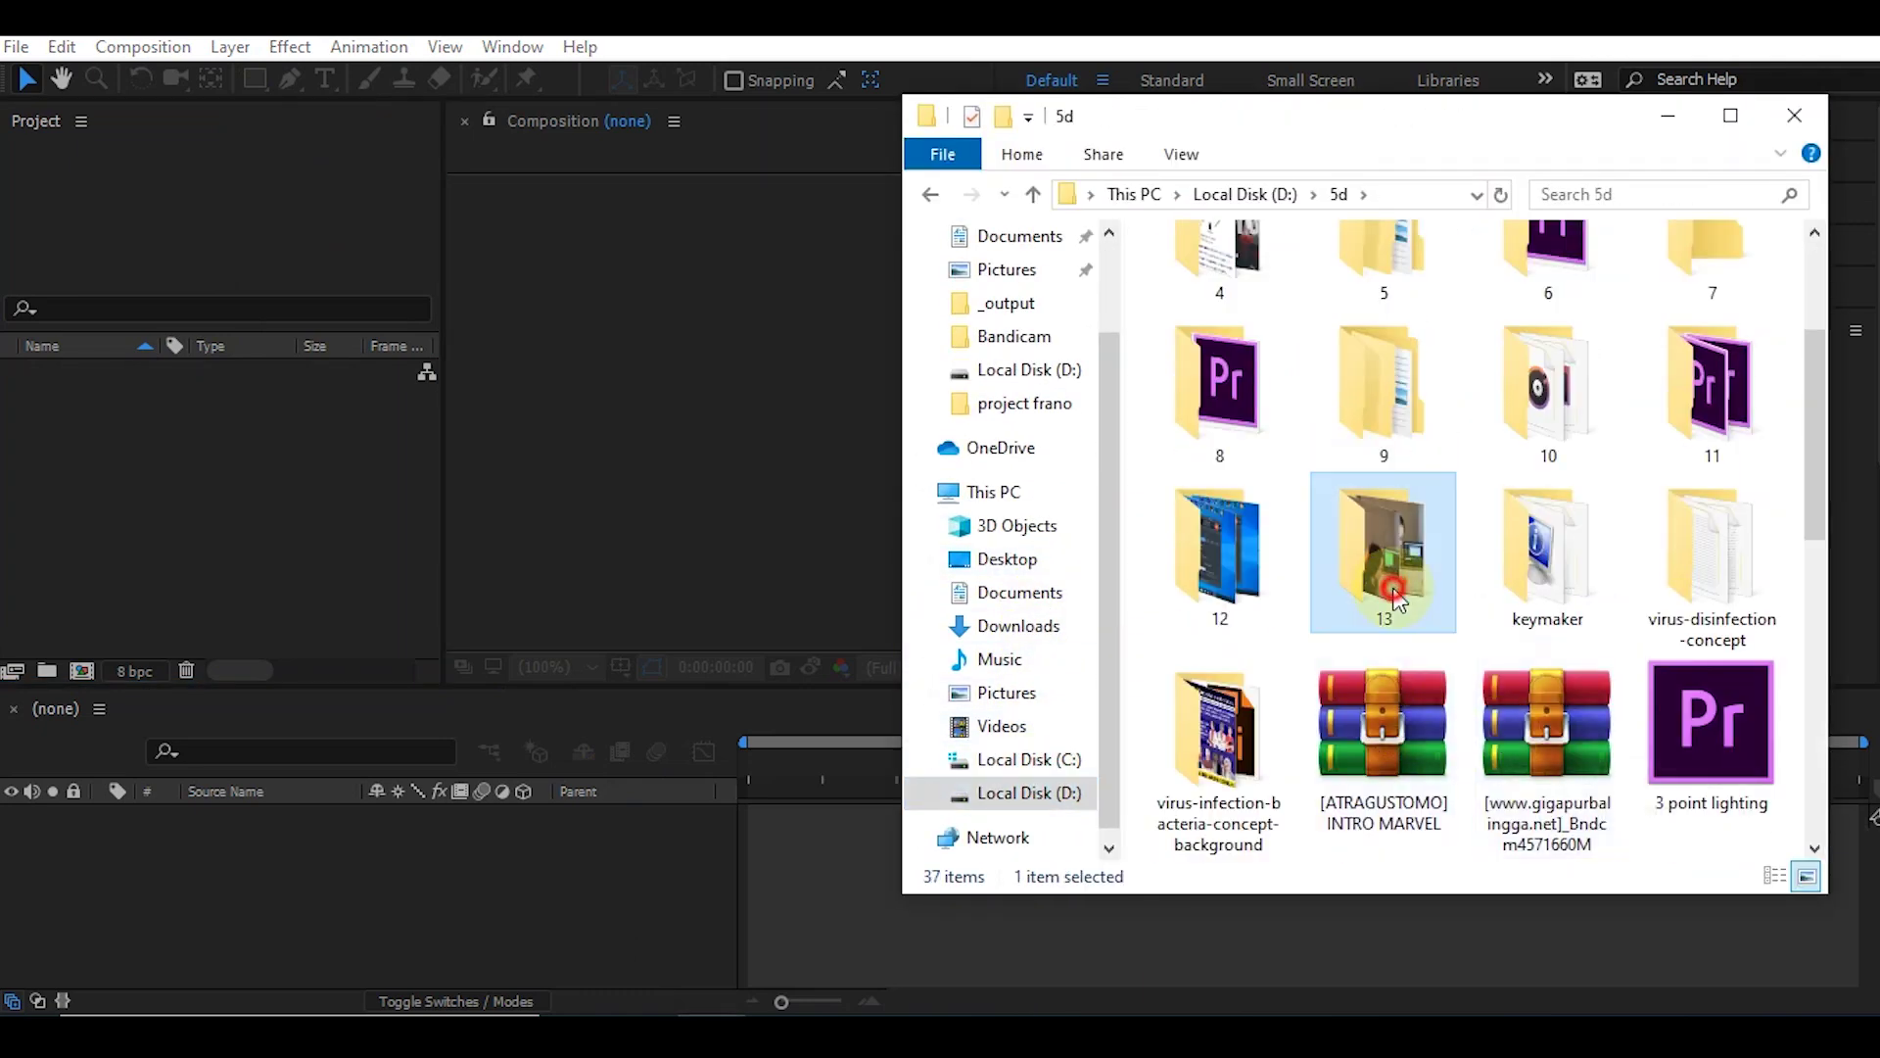
double_click(1395, 595)
- Drag MVI_0006.MOV into the After Effects Project panel as footage
left_click(1378, 345)
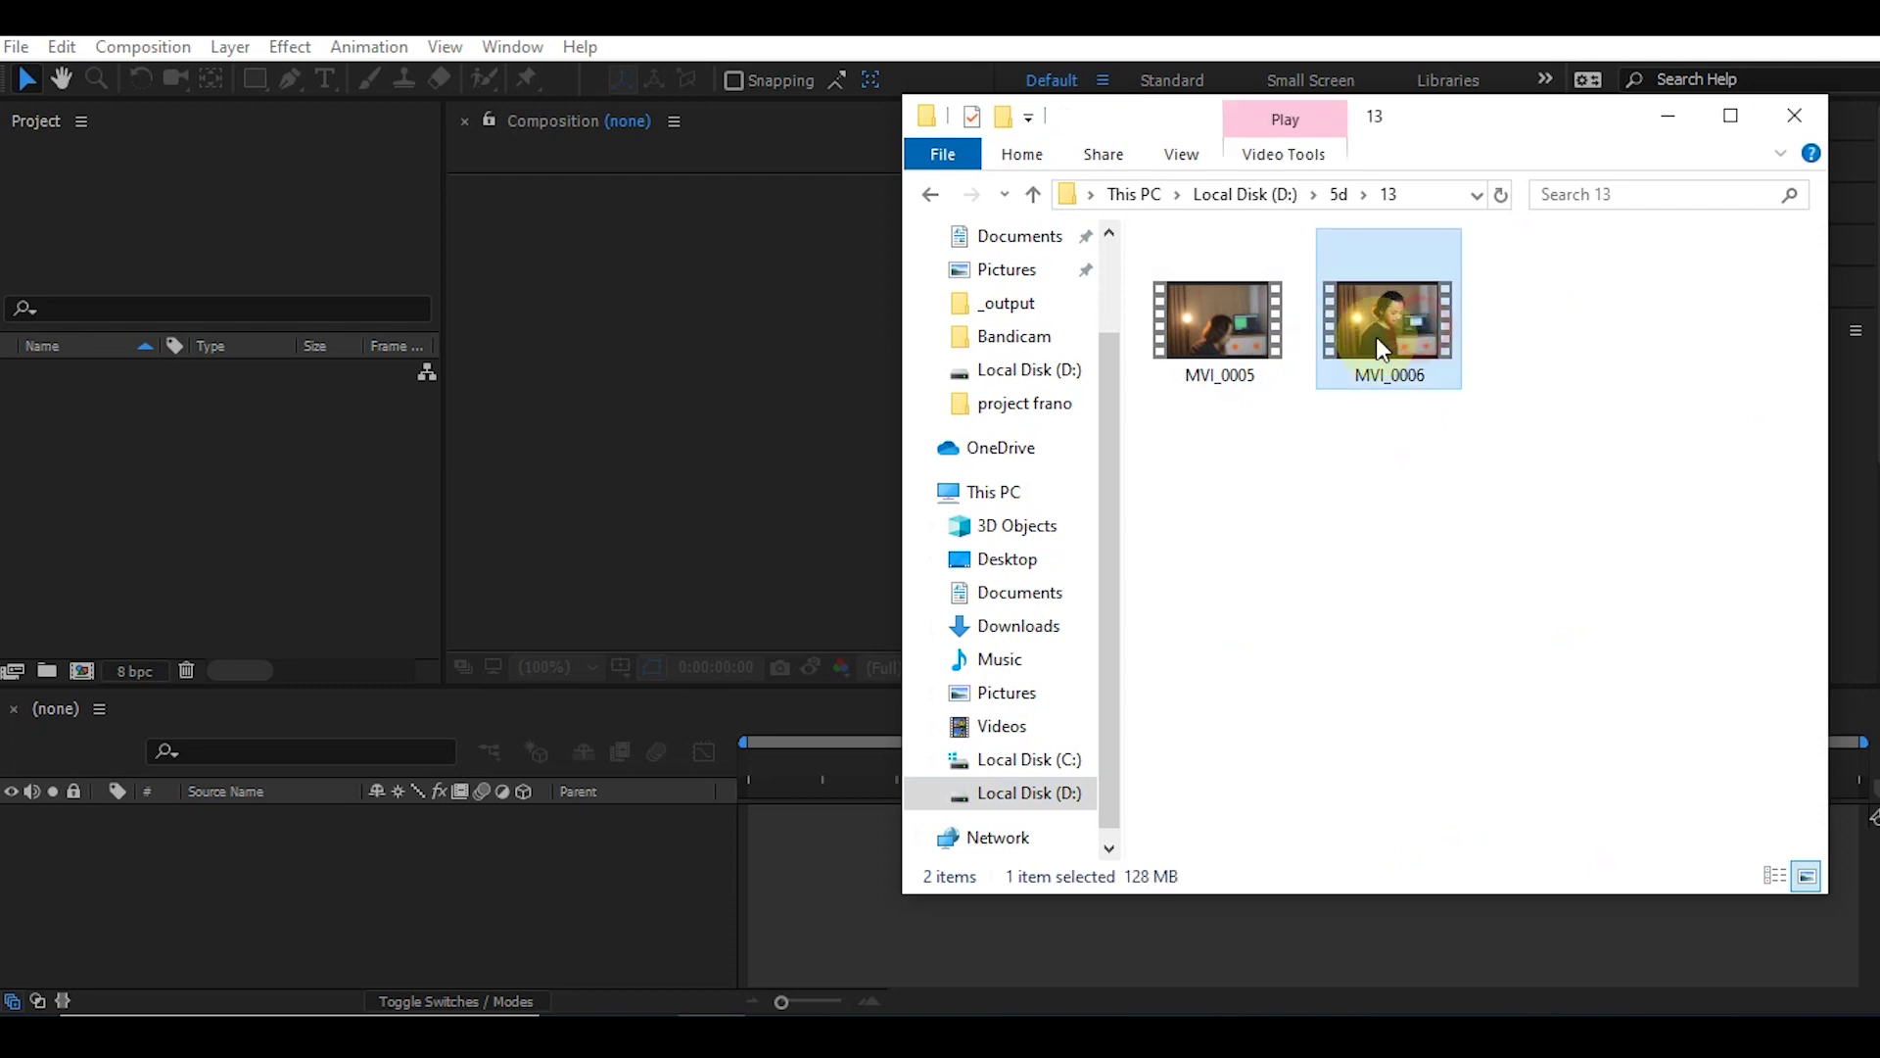
left_click_drag(1378, 384, 270, 560)
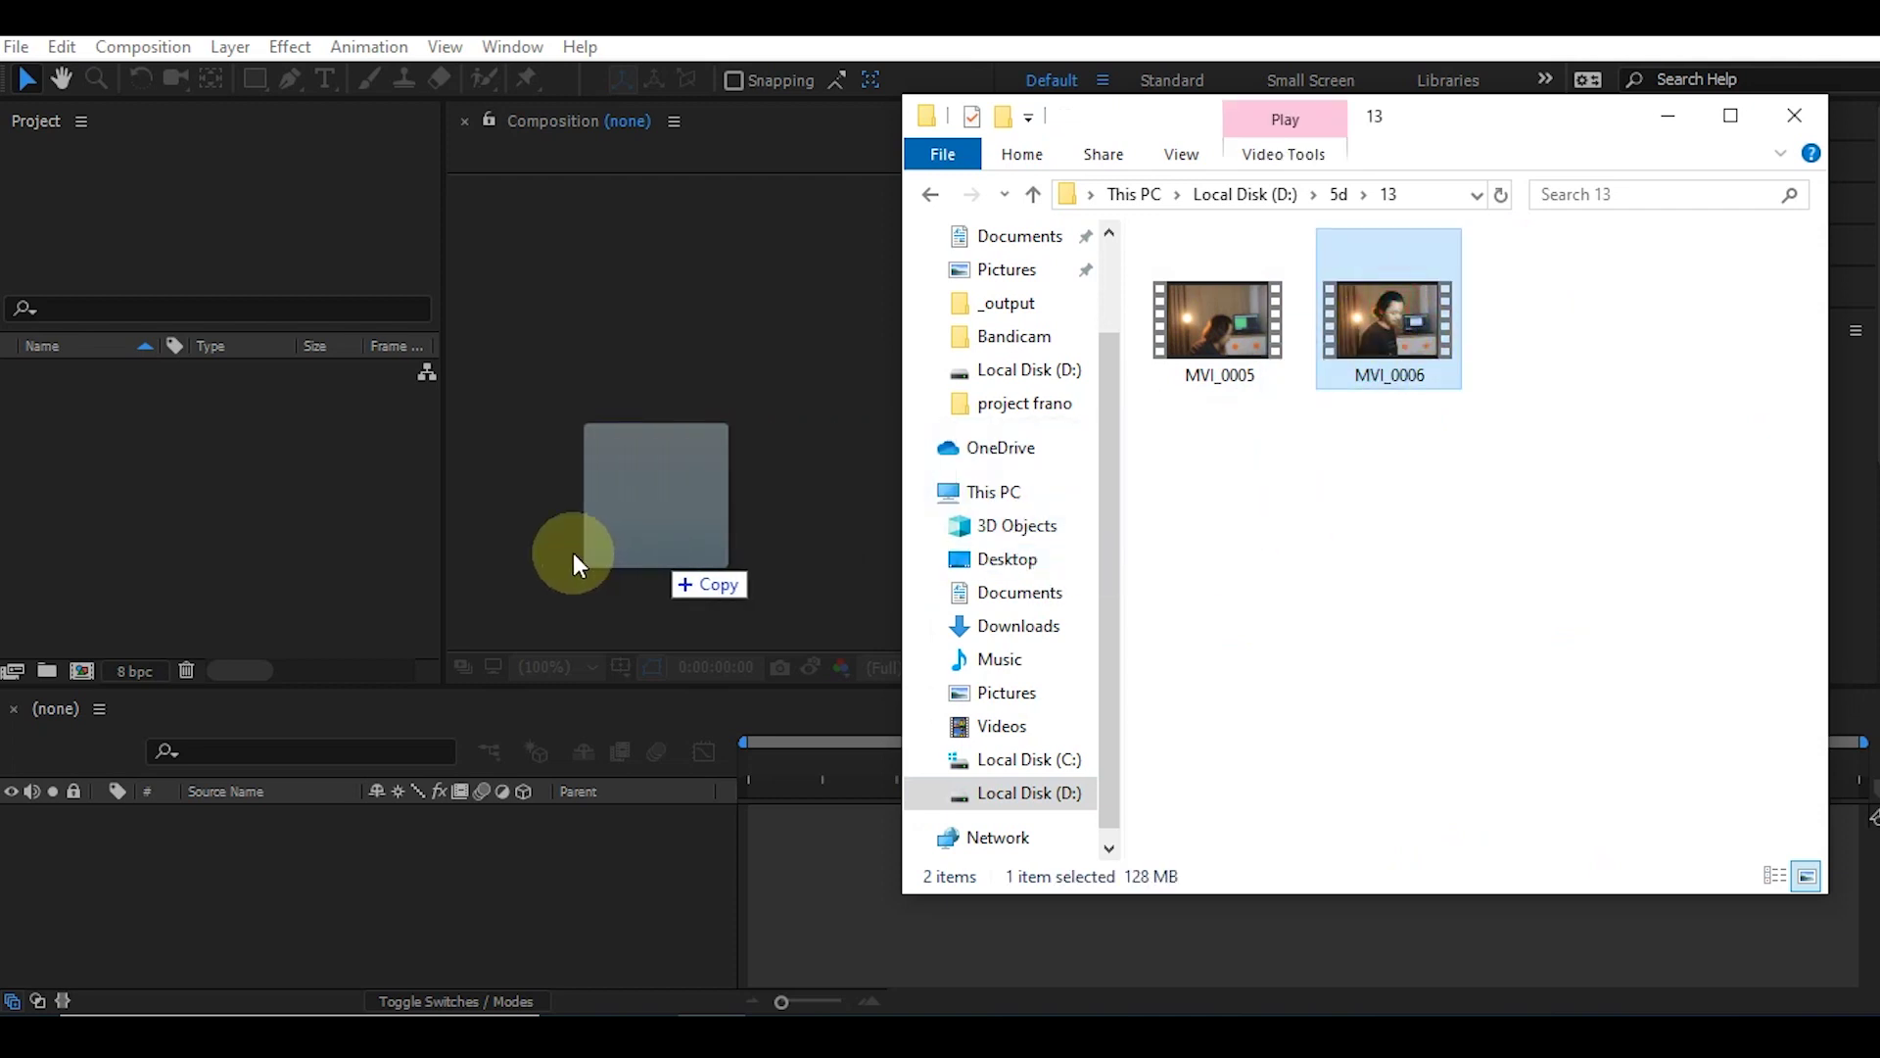
left_click_drag(266, 552, 191, 522)
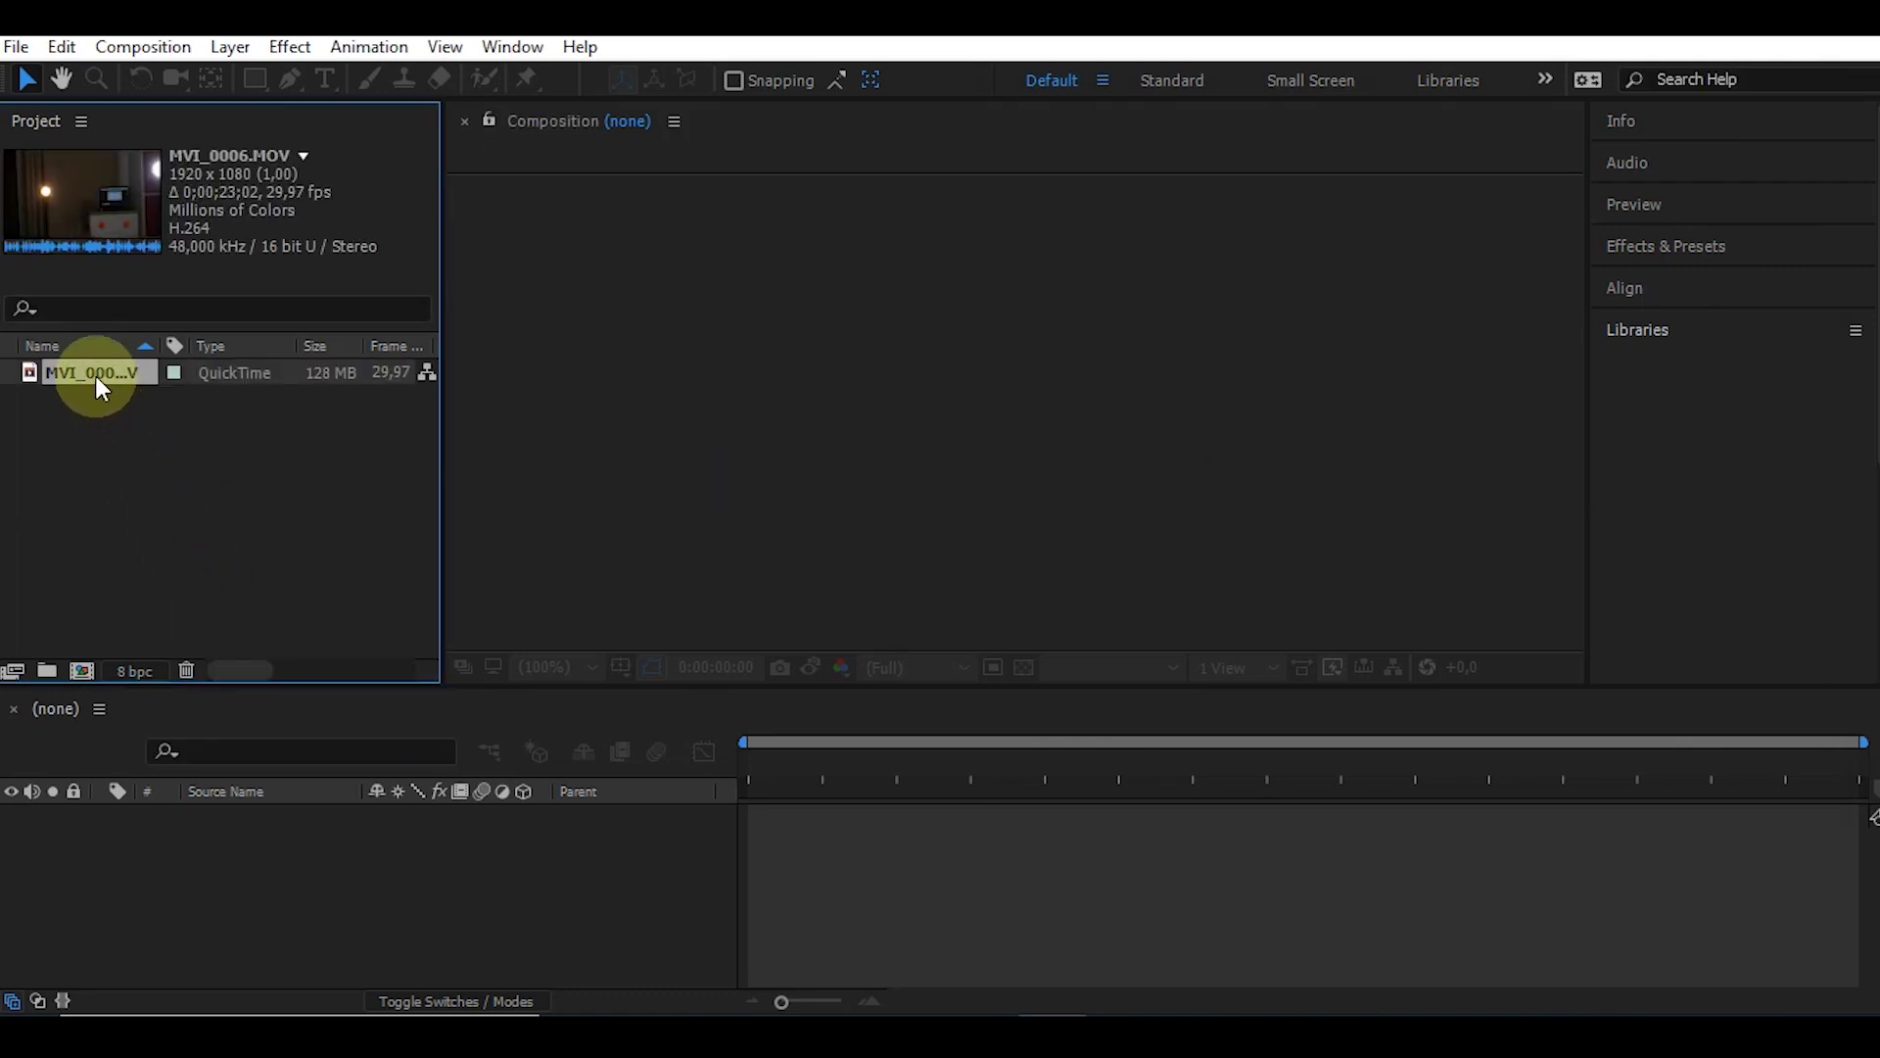
- Make an MVI_0006 composition from the clip with its work area from 0;00;10;12 to 0;00;18;24
left_click_drag(96, 376, 95, 586)
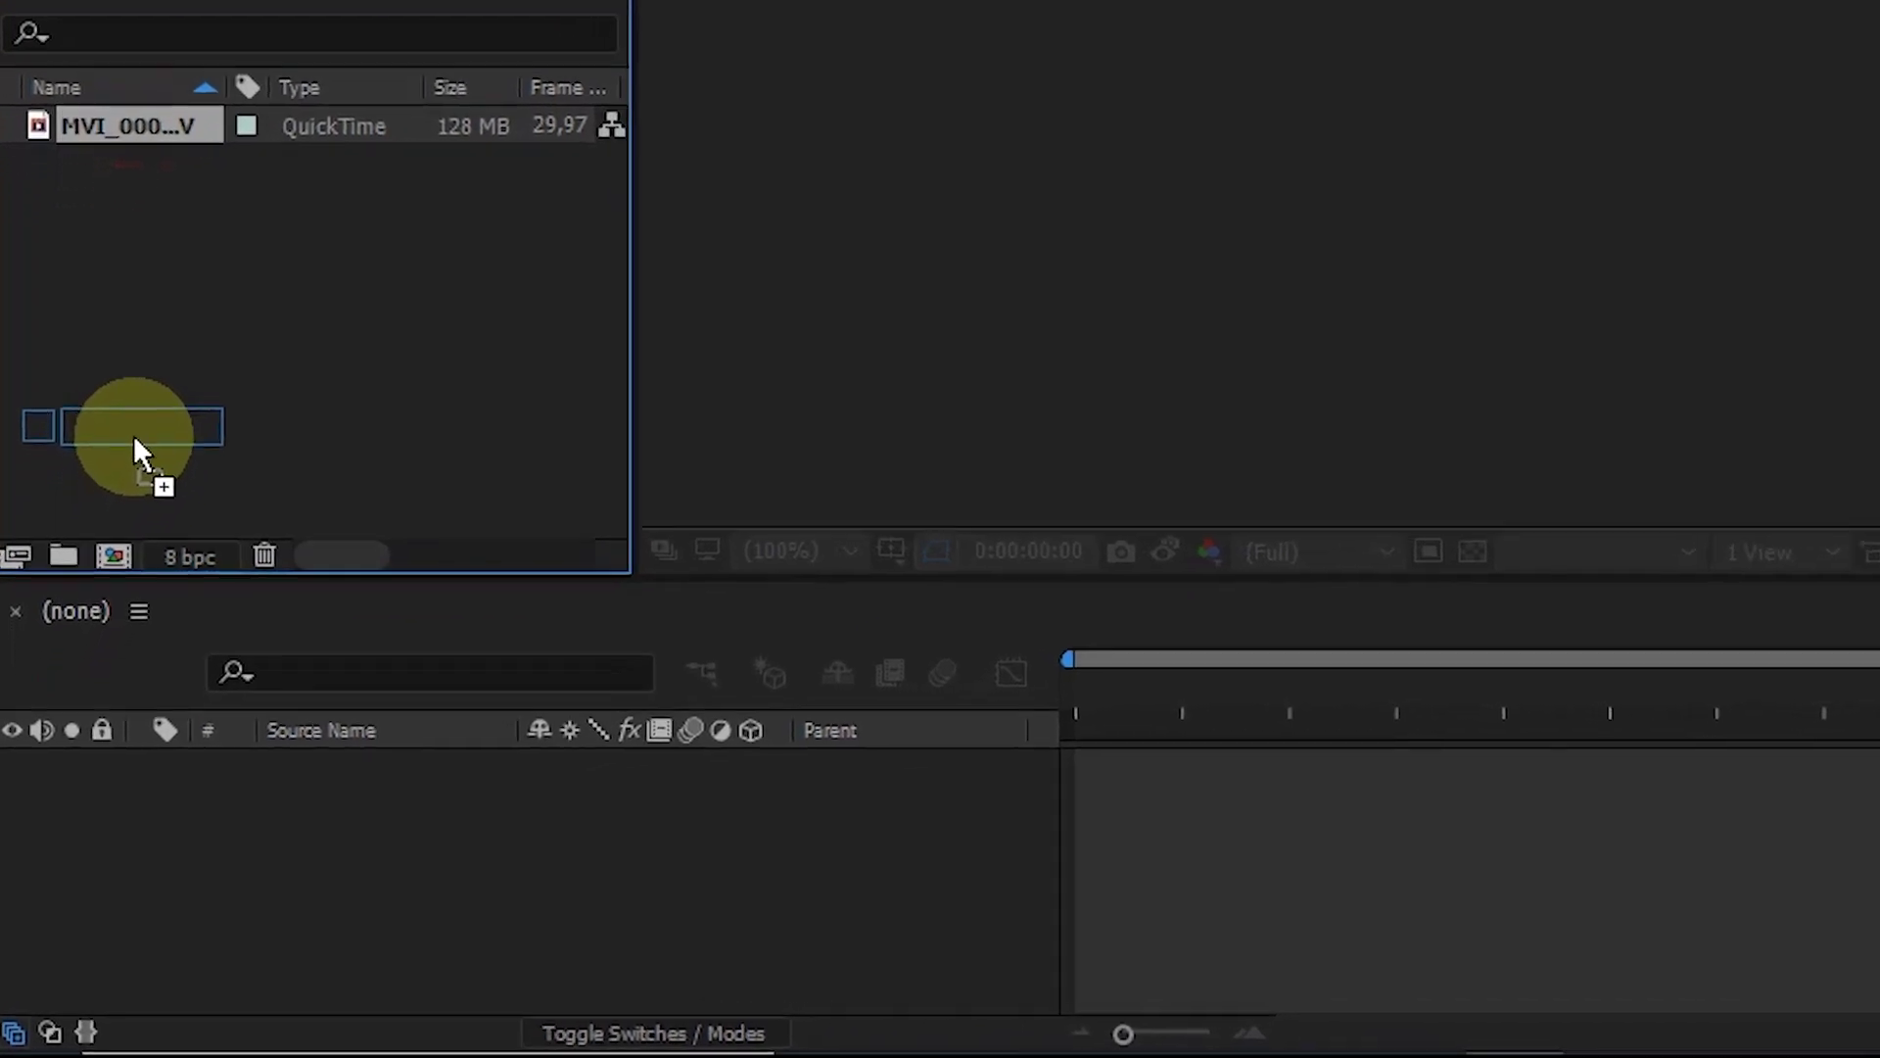
mouse_move(131, 439)
left_mouse_down()
mouse_move(123, 557)
mouse_move(131, 527)
left_mouse_up()
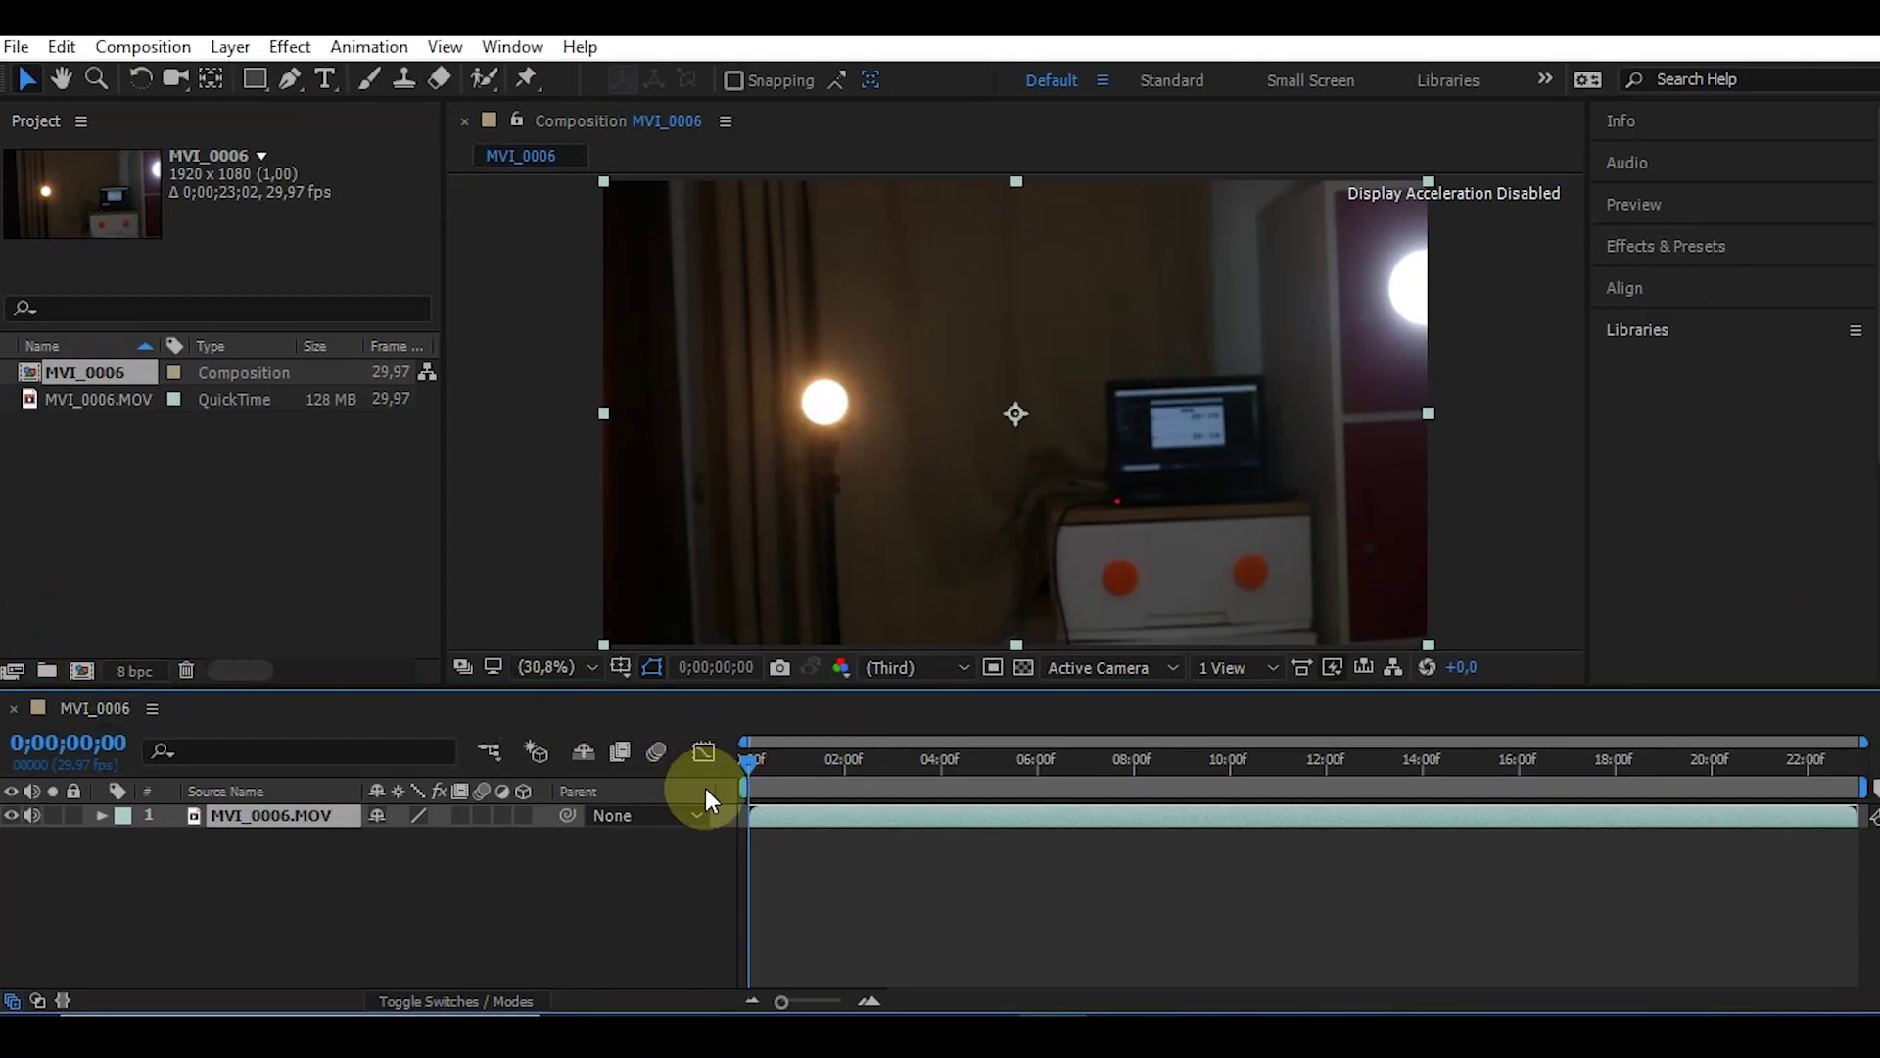
left_click_drag(746, 766, 885, 778)
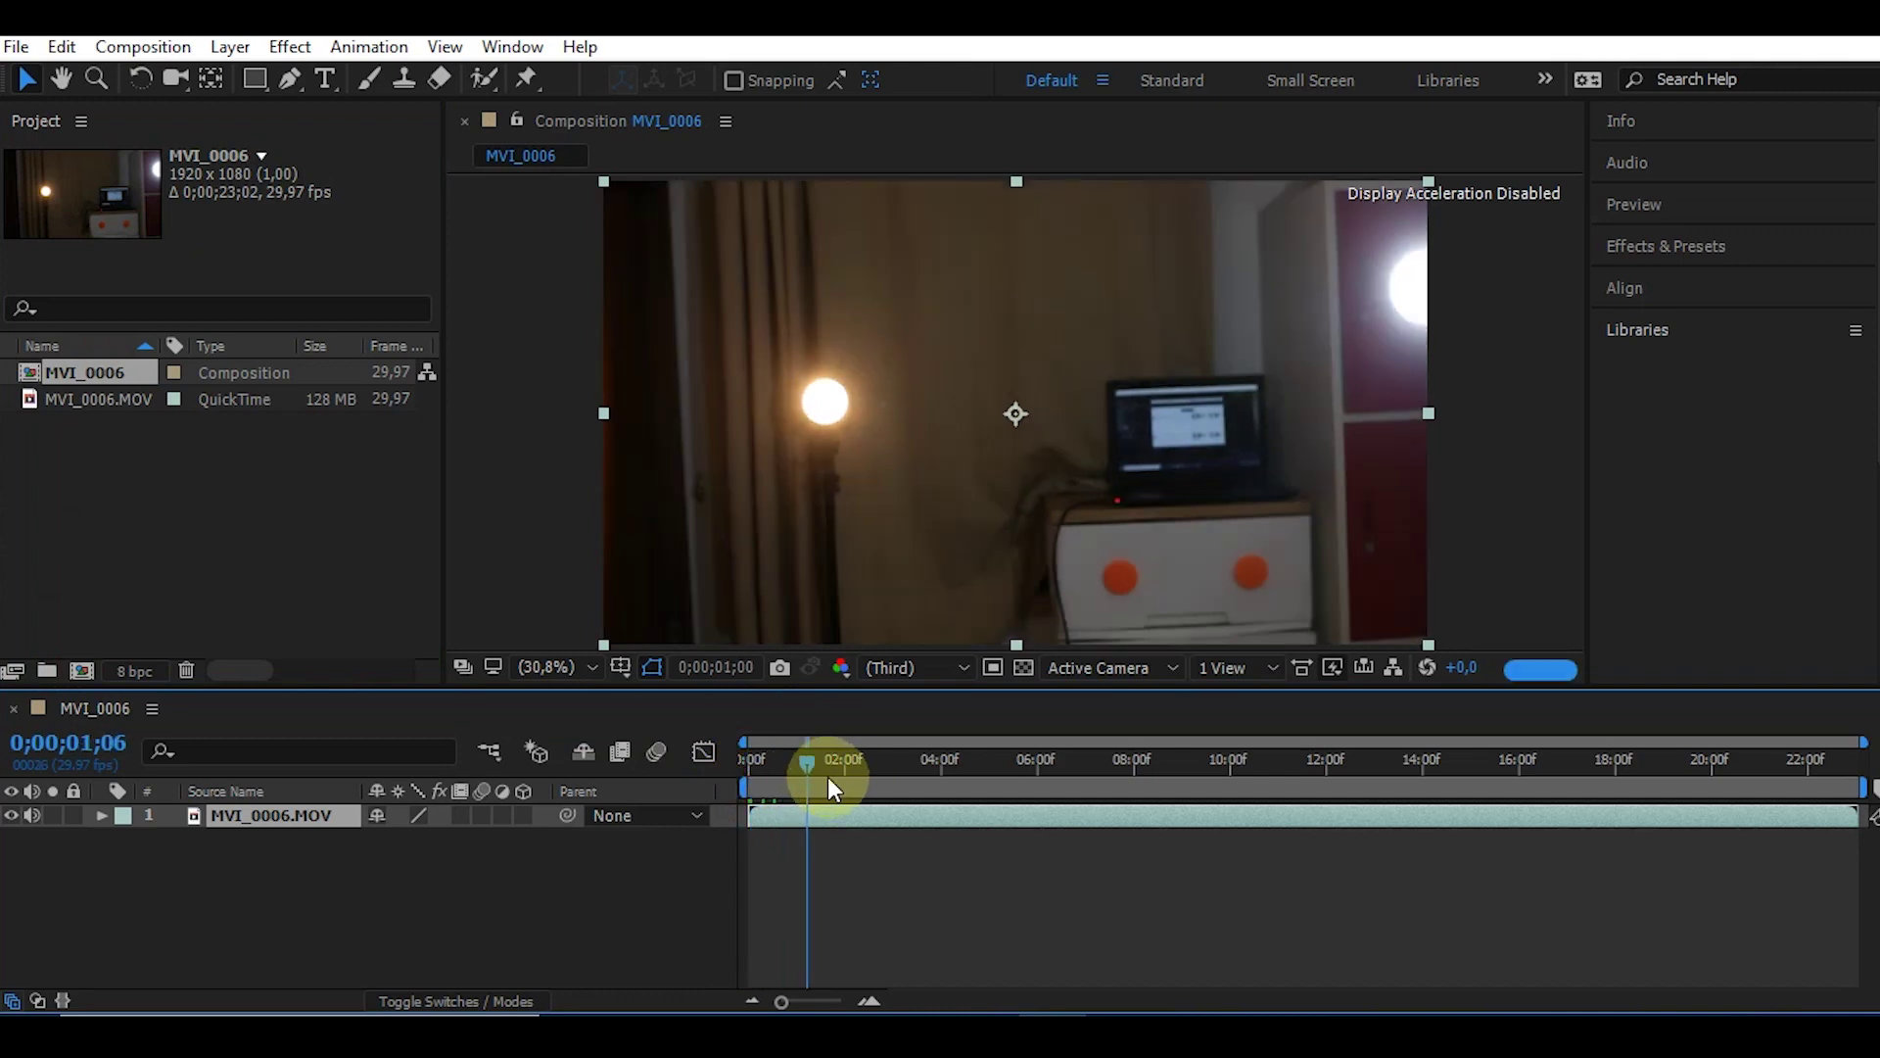
left_click_drag(919, 788, 1257, 801)
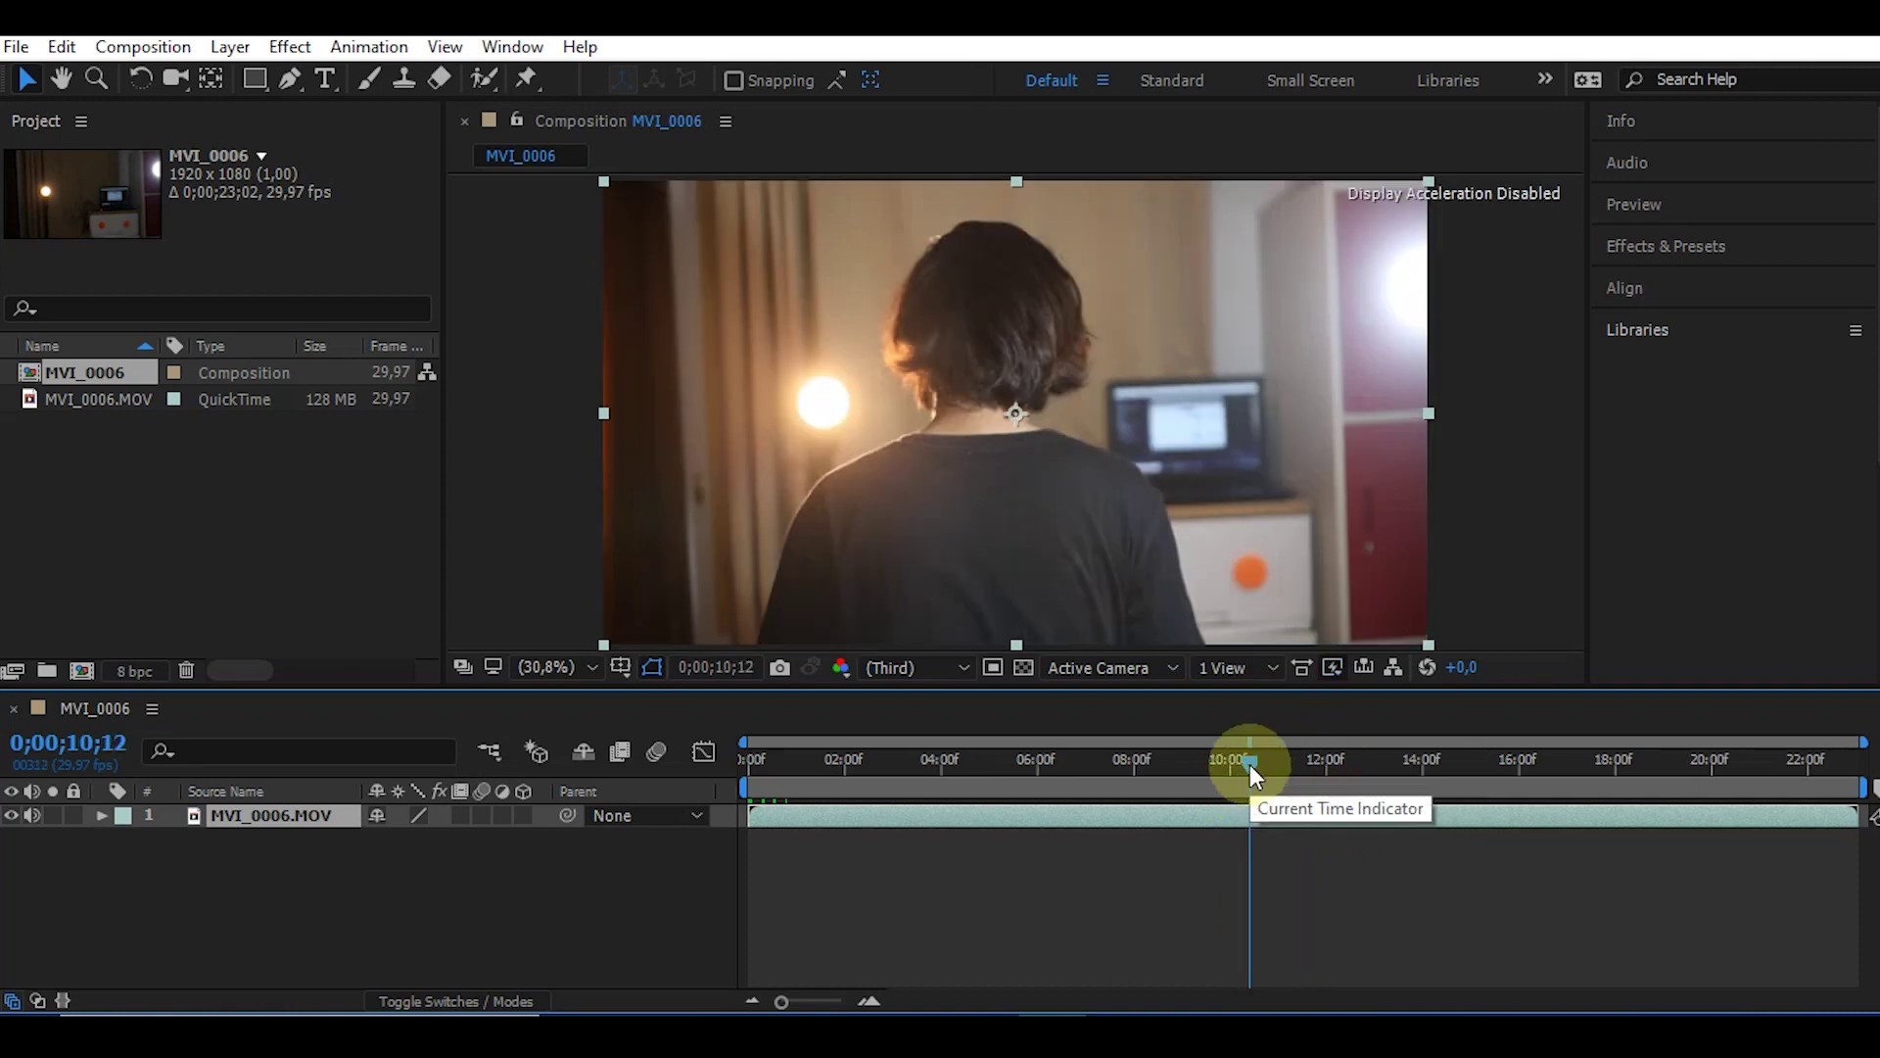
key("b")
mouse_move(1255, 760)
left_mouse_down()
mouse_move(1437, 799)
mouse_move(1667, 777)
left_mouse_up()
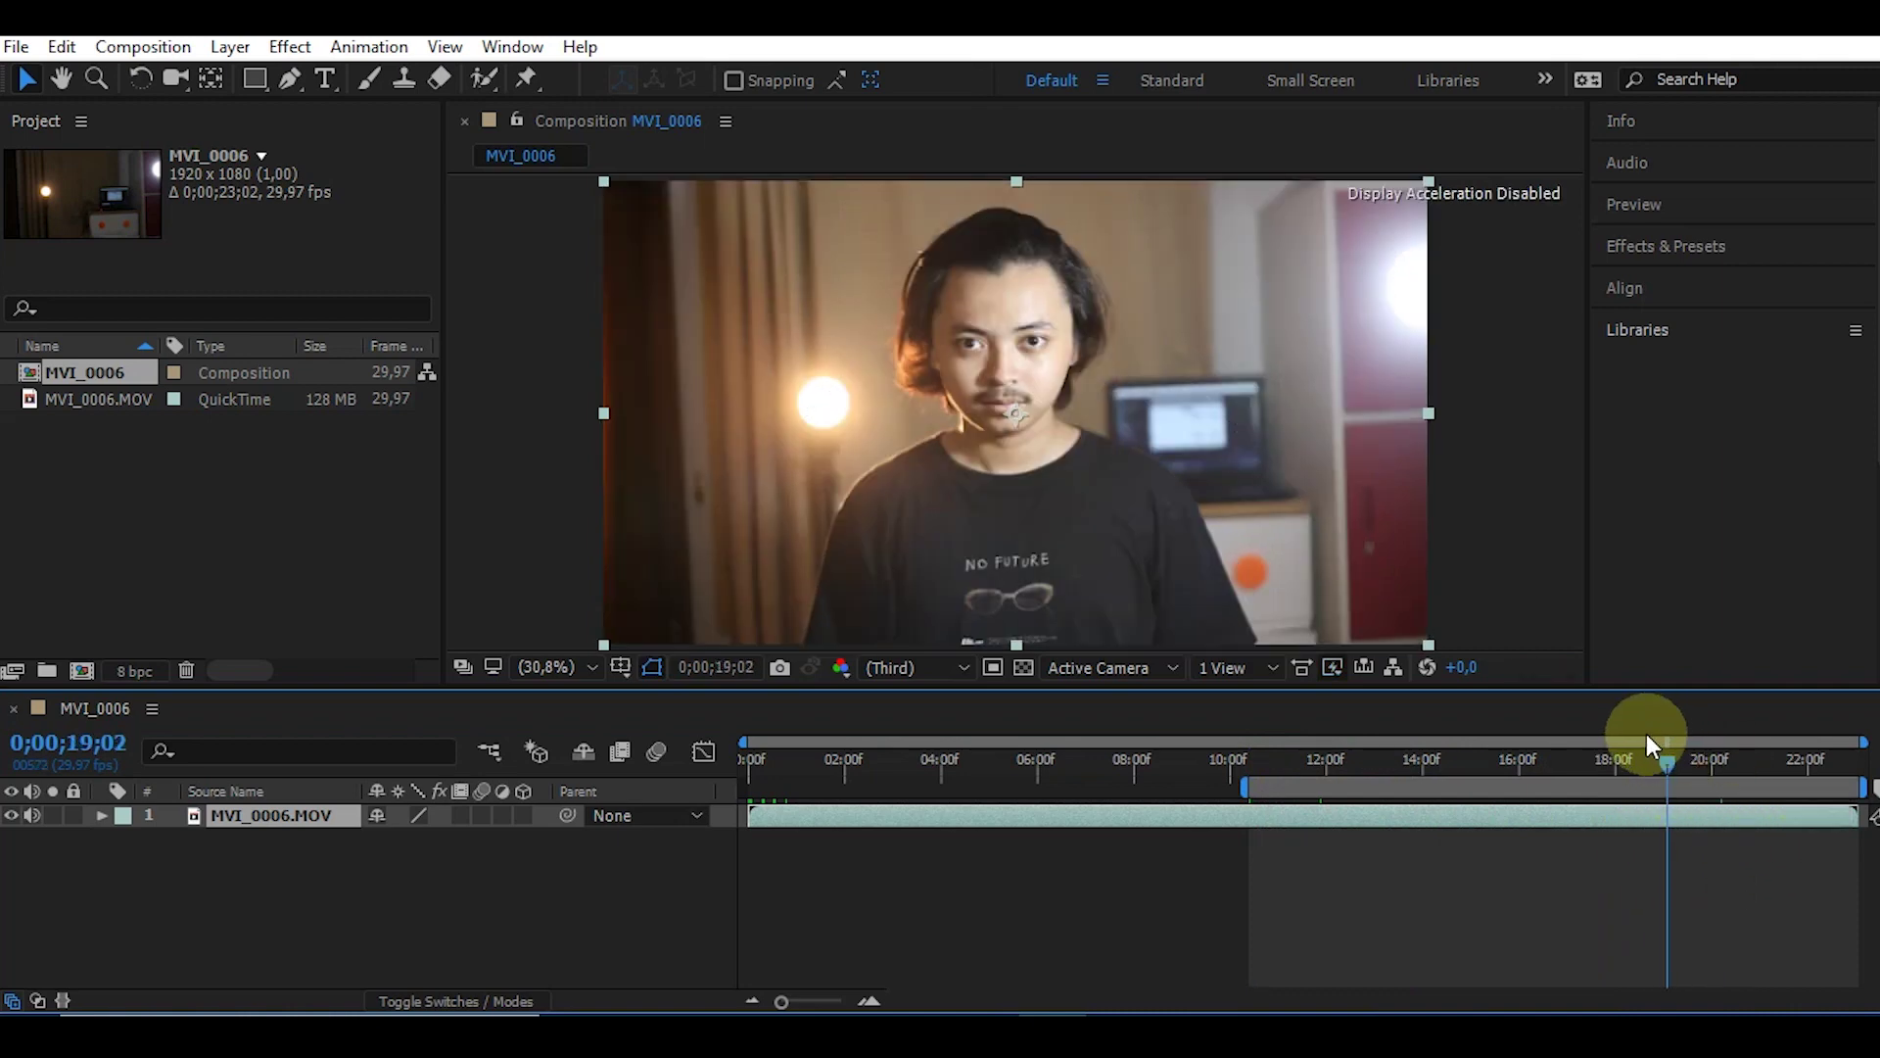
left_click(1655, 762)
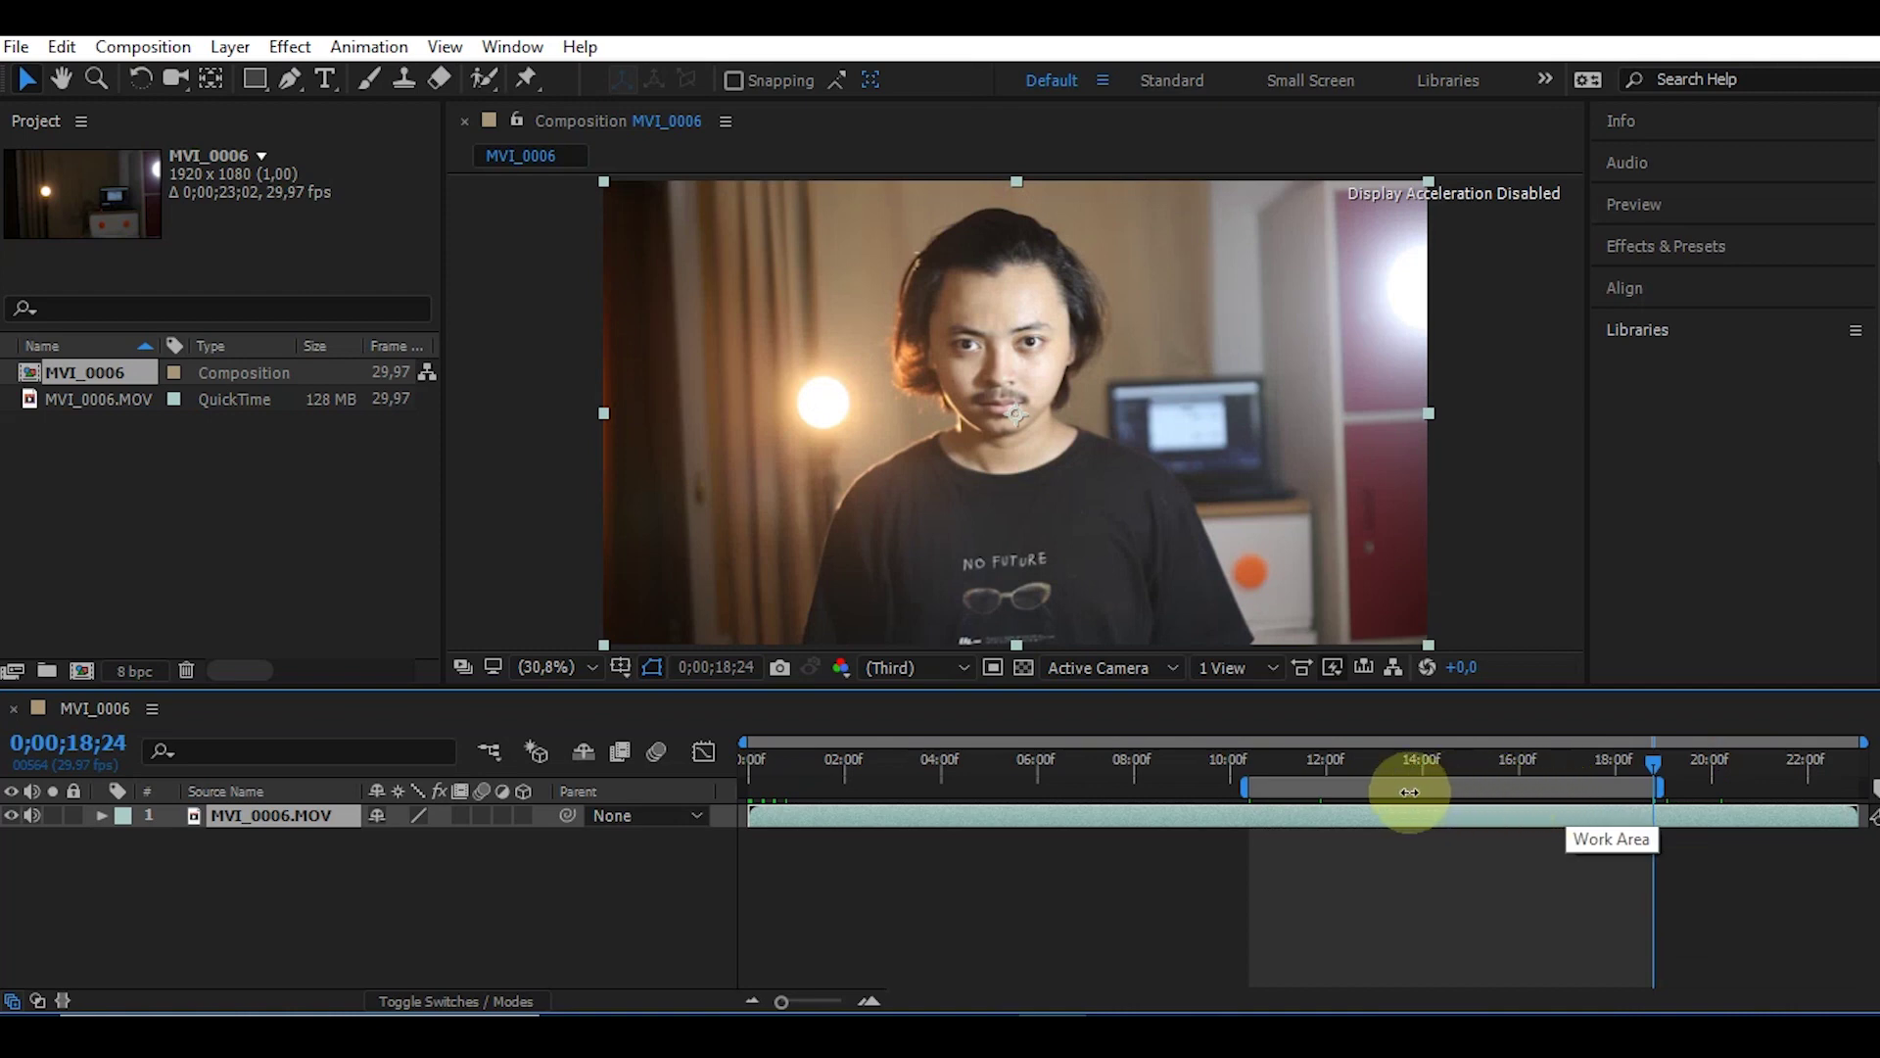
- Trim the composition to the work area so it lasts 0;00;08;13
right_click(1327, 786)
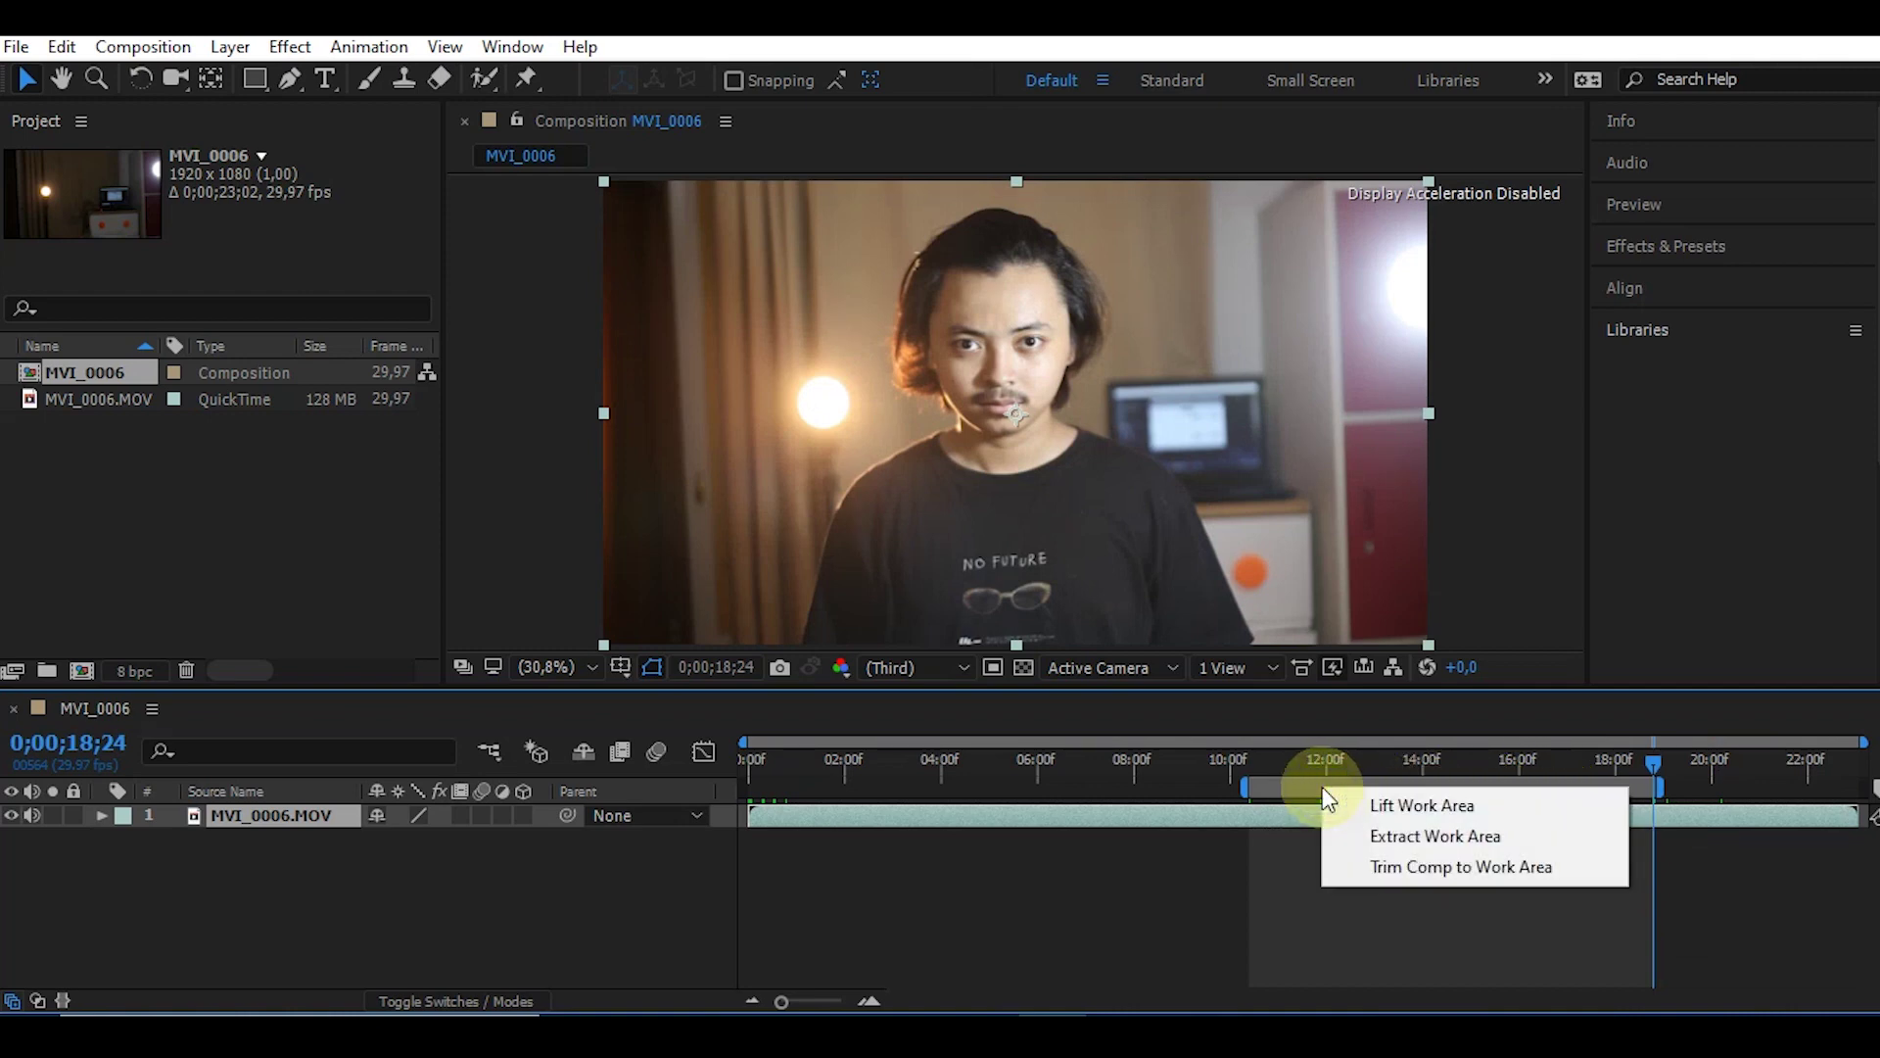
left_click(1388, 866)
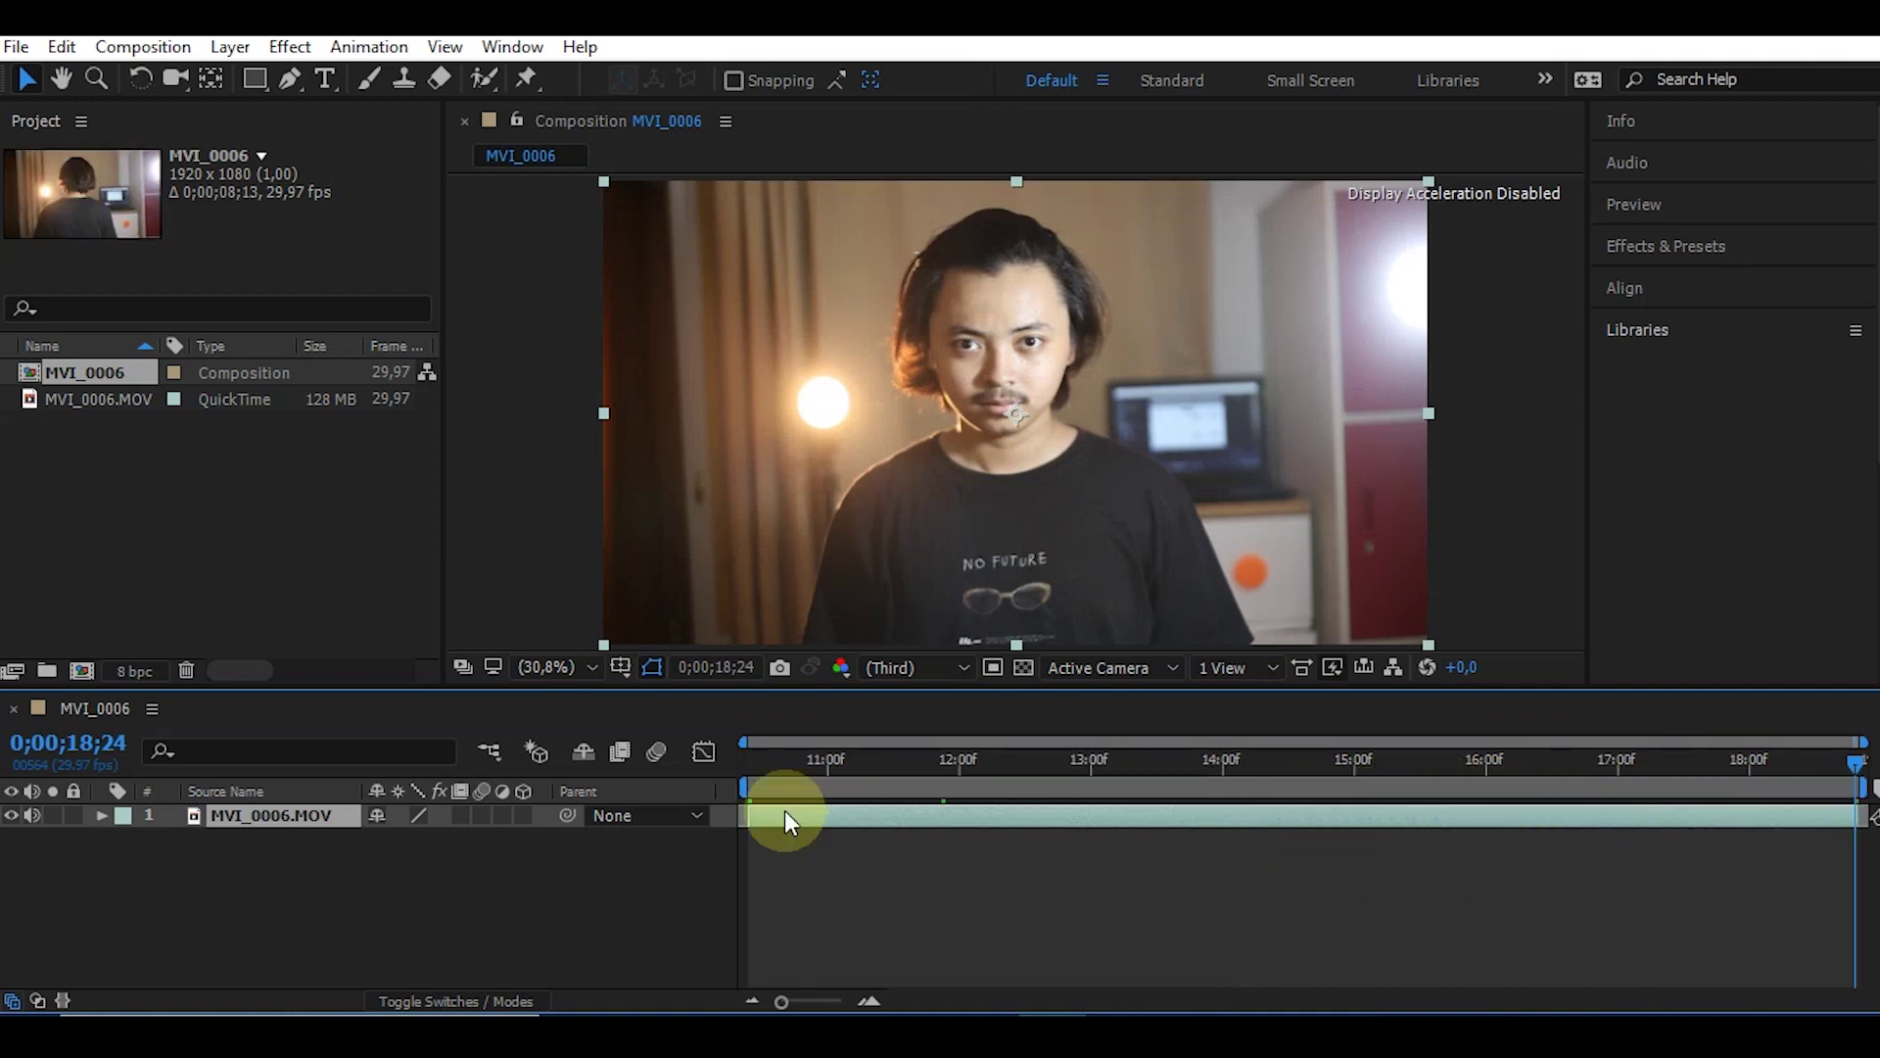
left_click(762, 773)
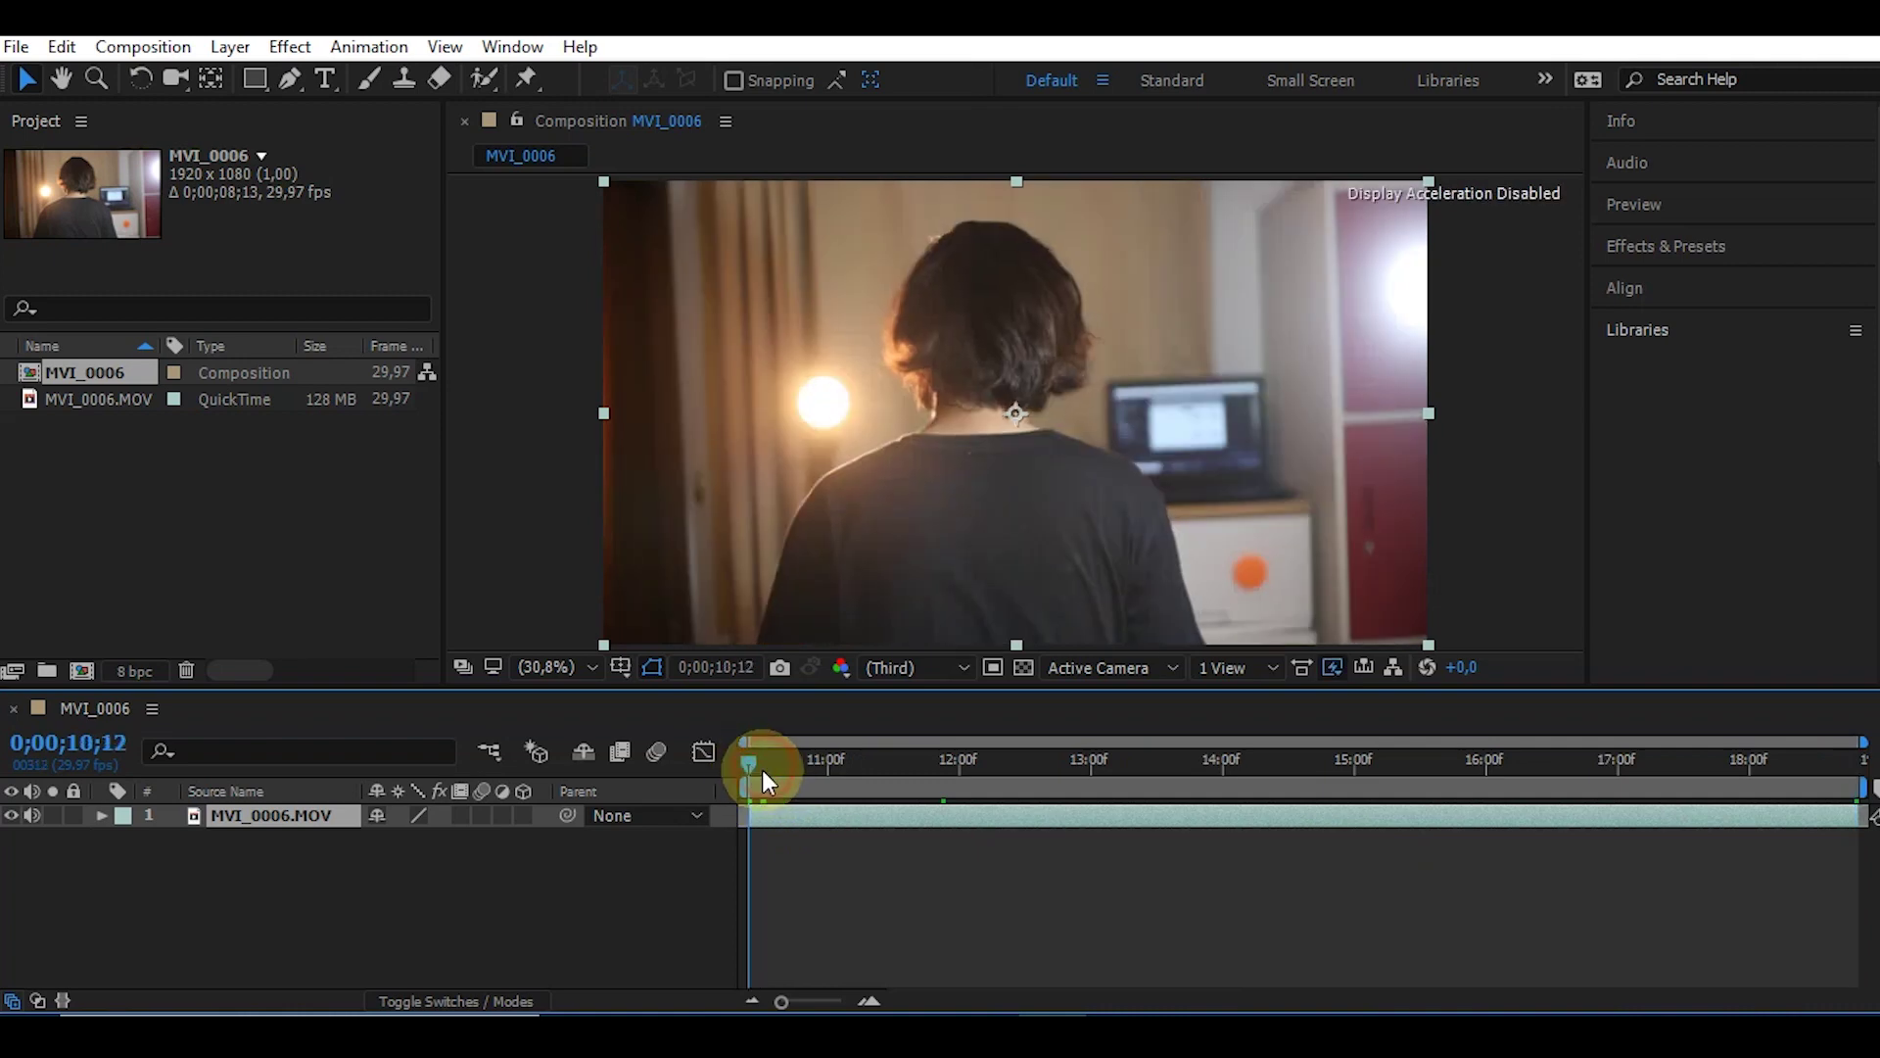
left_click_drag(764, 780, 1364, 856)
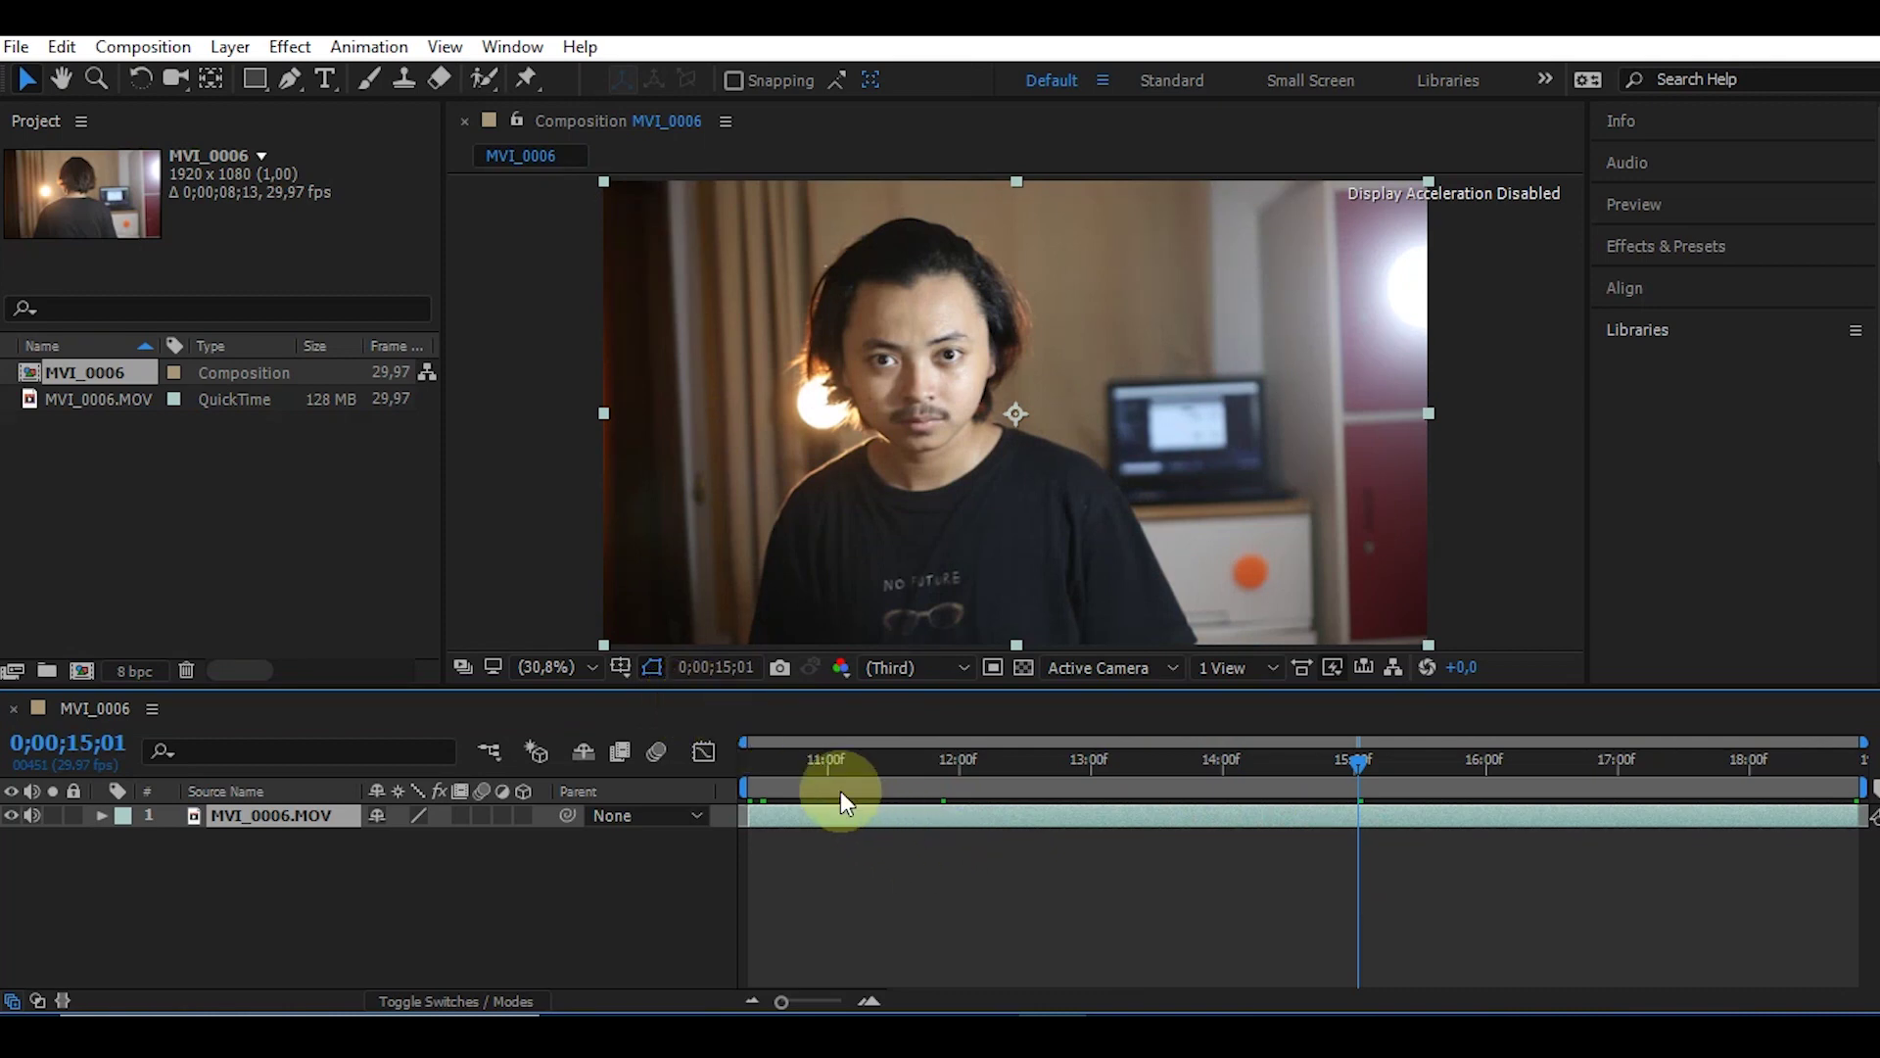
- Scrub through the trimmed footage around 11–14 seconds, then select the MVI_0006.MOV layer
left_click(831, 764)
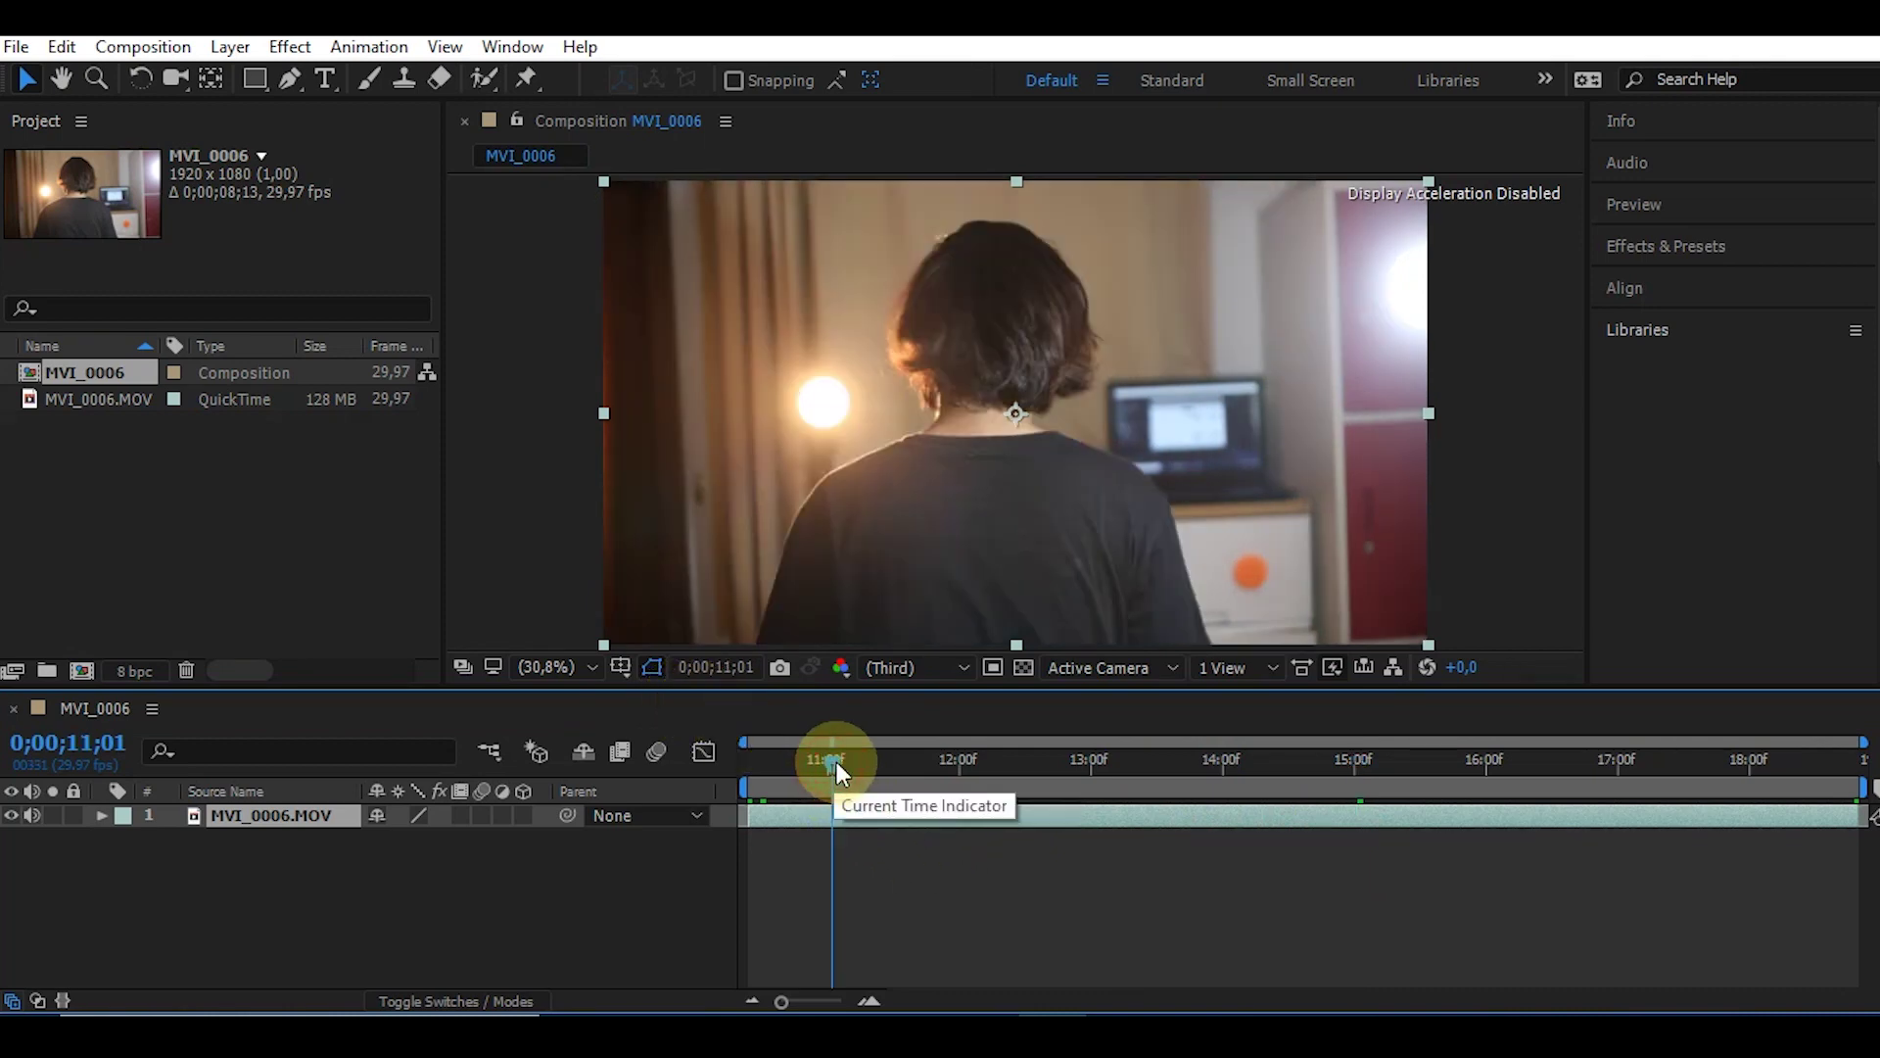
left_click(836, 762)
left_click_drag(861, 771, 1527, 784)
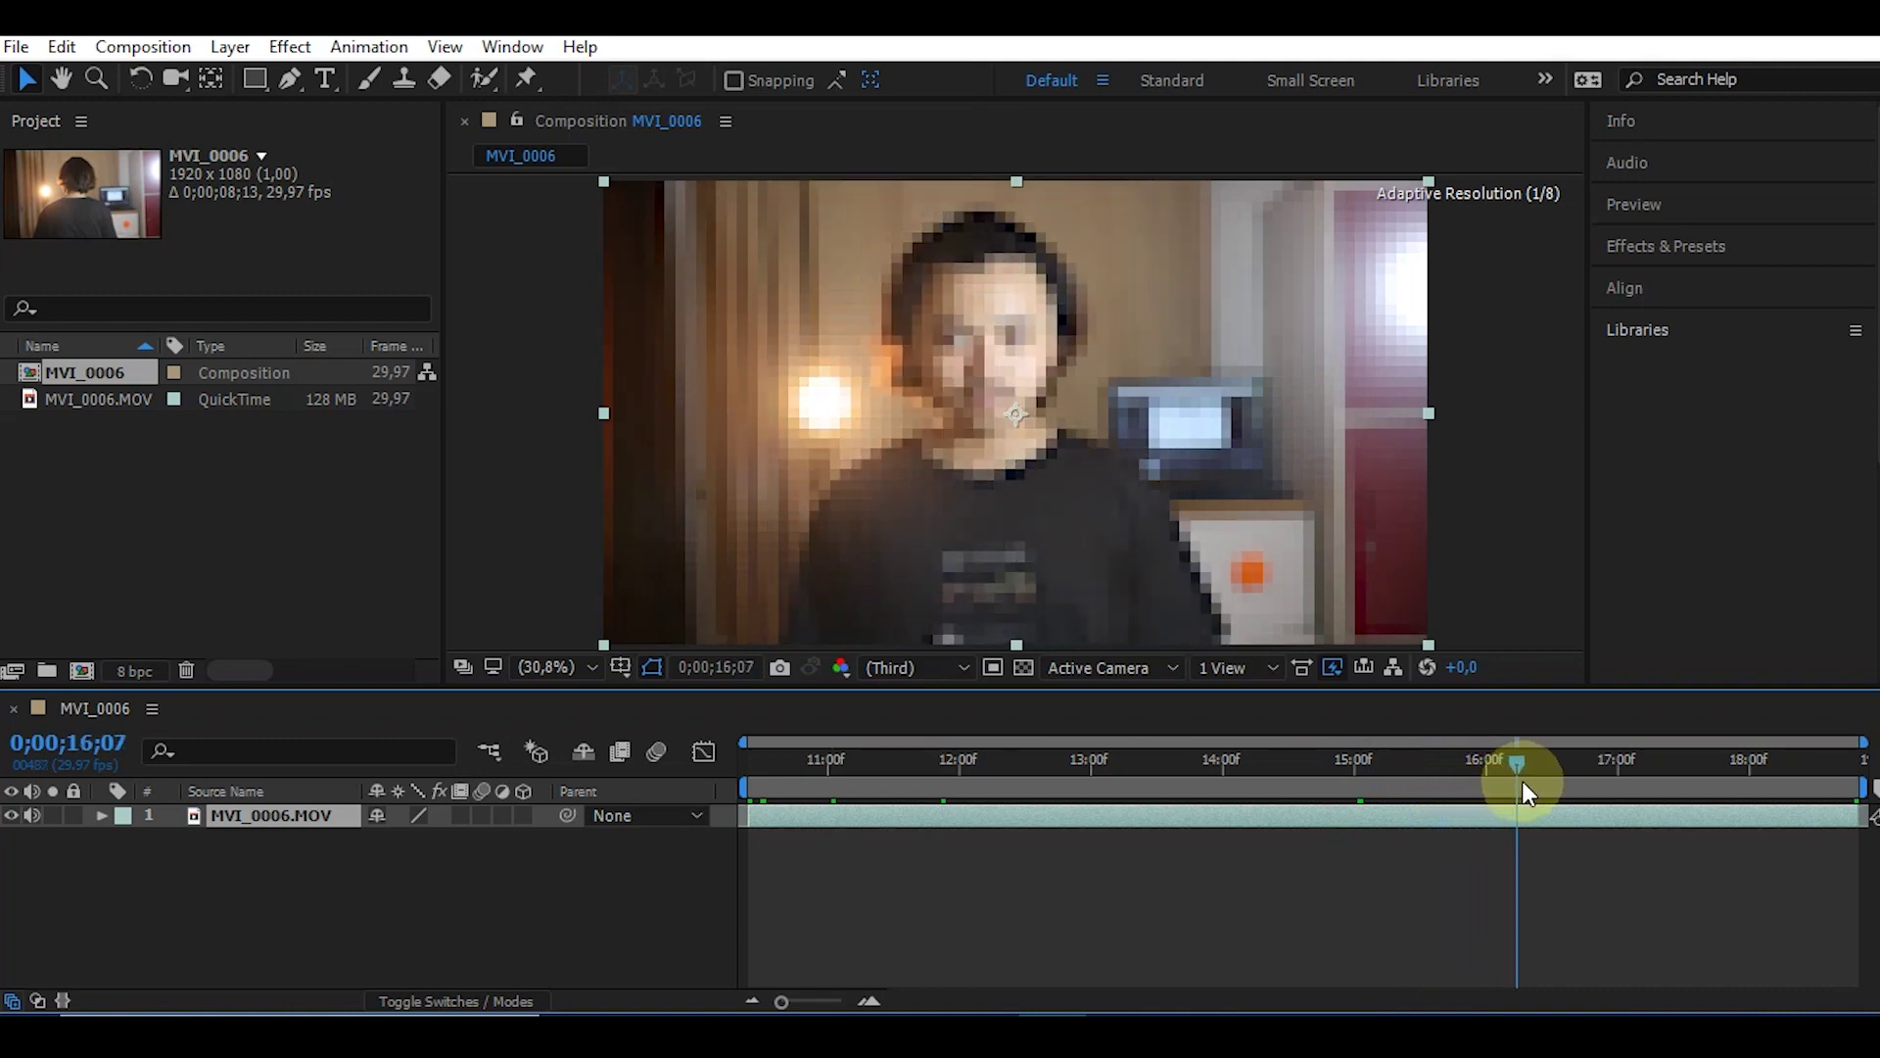
mouse_move(1528, 784)
left_mouse_down()
mouse_move(742, 783)
mouse_move(1140, 779)
left_mouse_up()
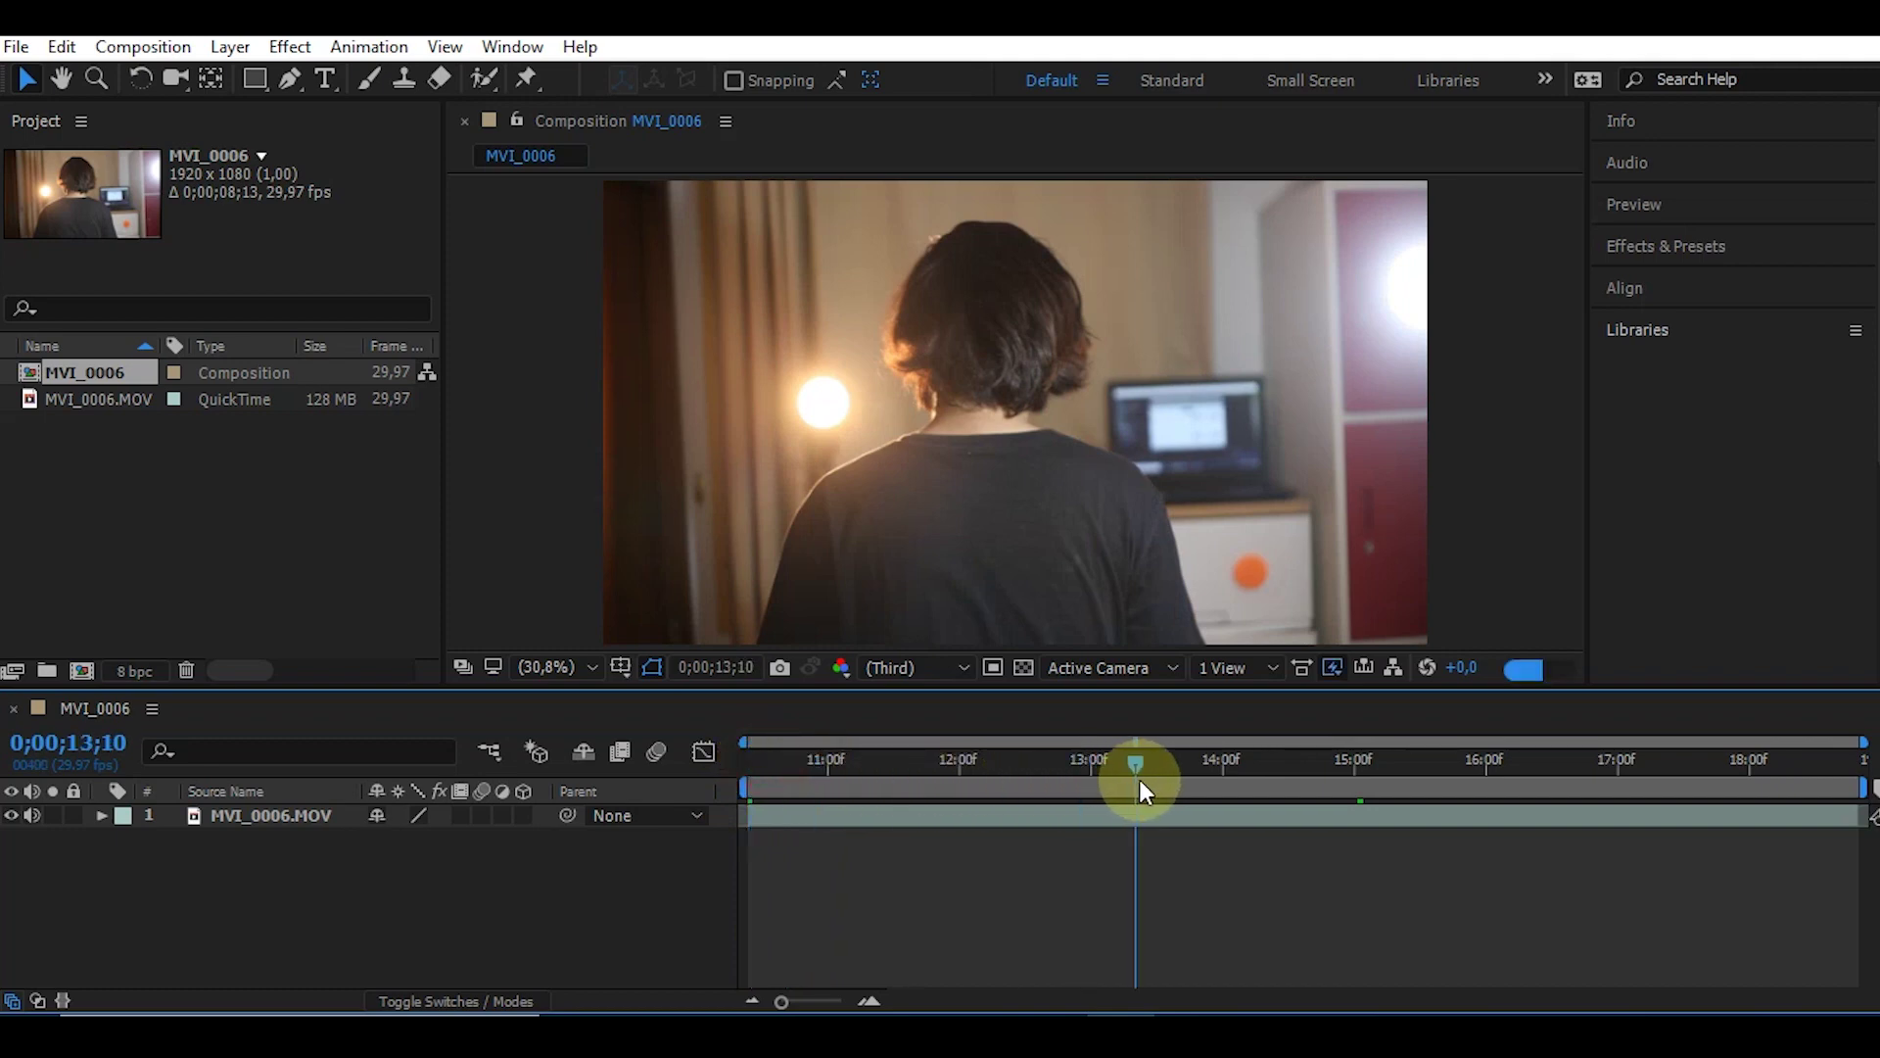
left_click_drag(1139, 779, 1751, 838)
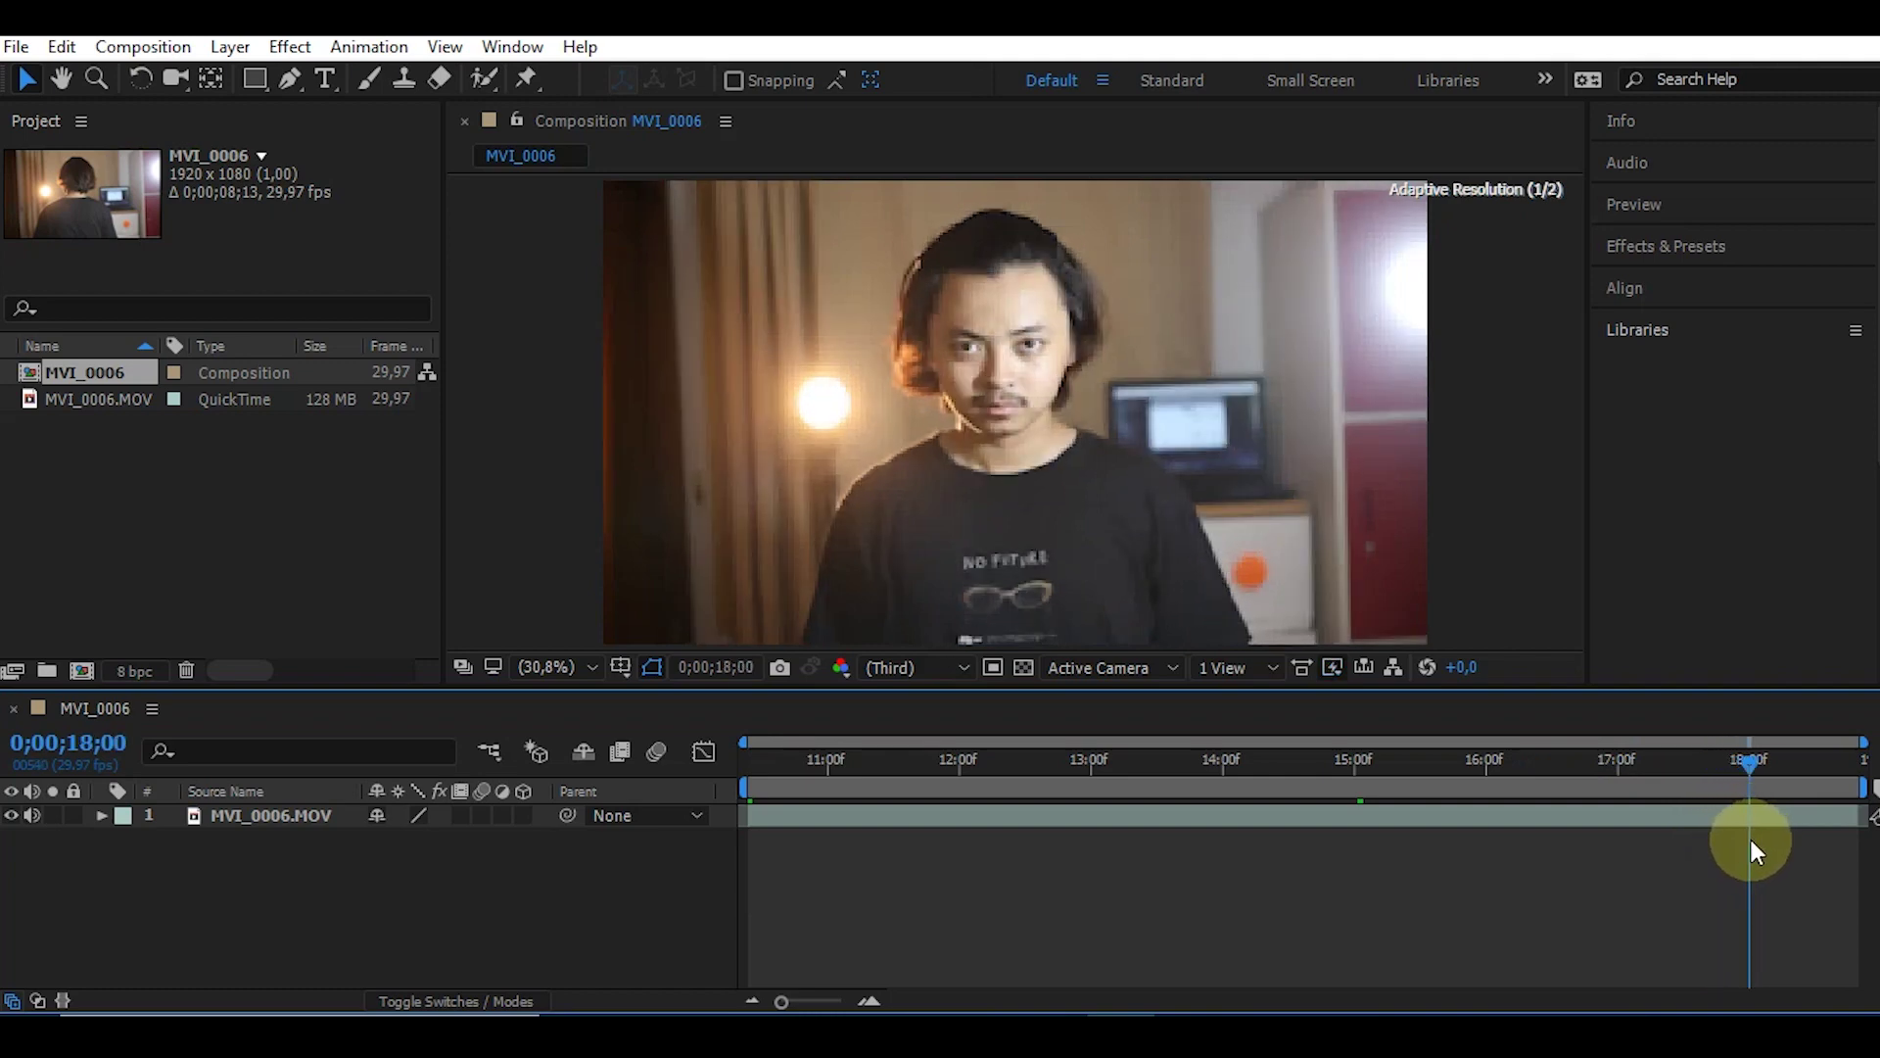
left_click(232, 820)
- Split the MVI_0006.MOV layer at 0;00;17;29 with Ctrl+Shift+D
key("ctrl+shift+d")
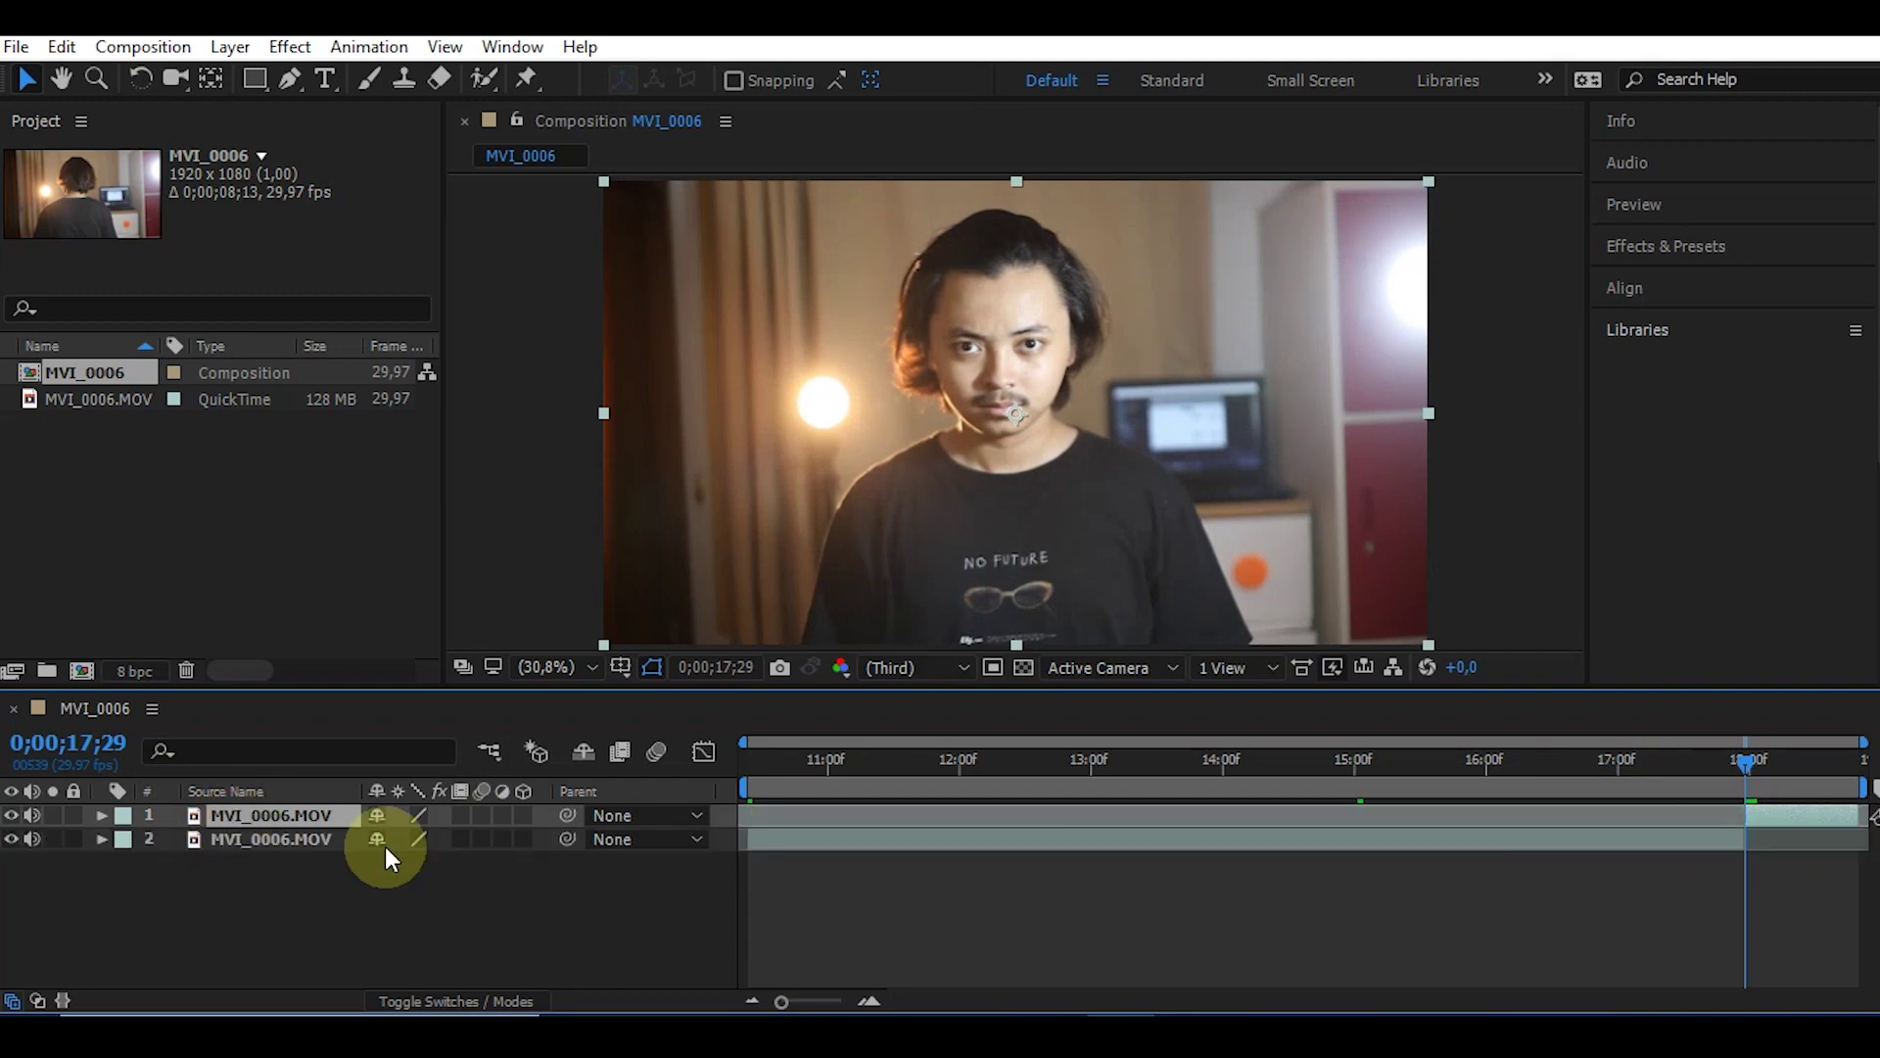
left_click(286, 838)
left_click(284, 817)
left_click_drag(1759, 754, 1747, 766)
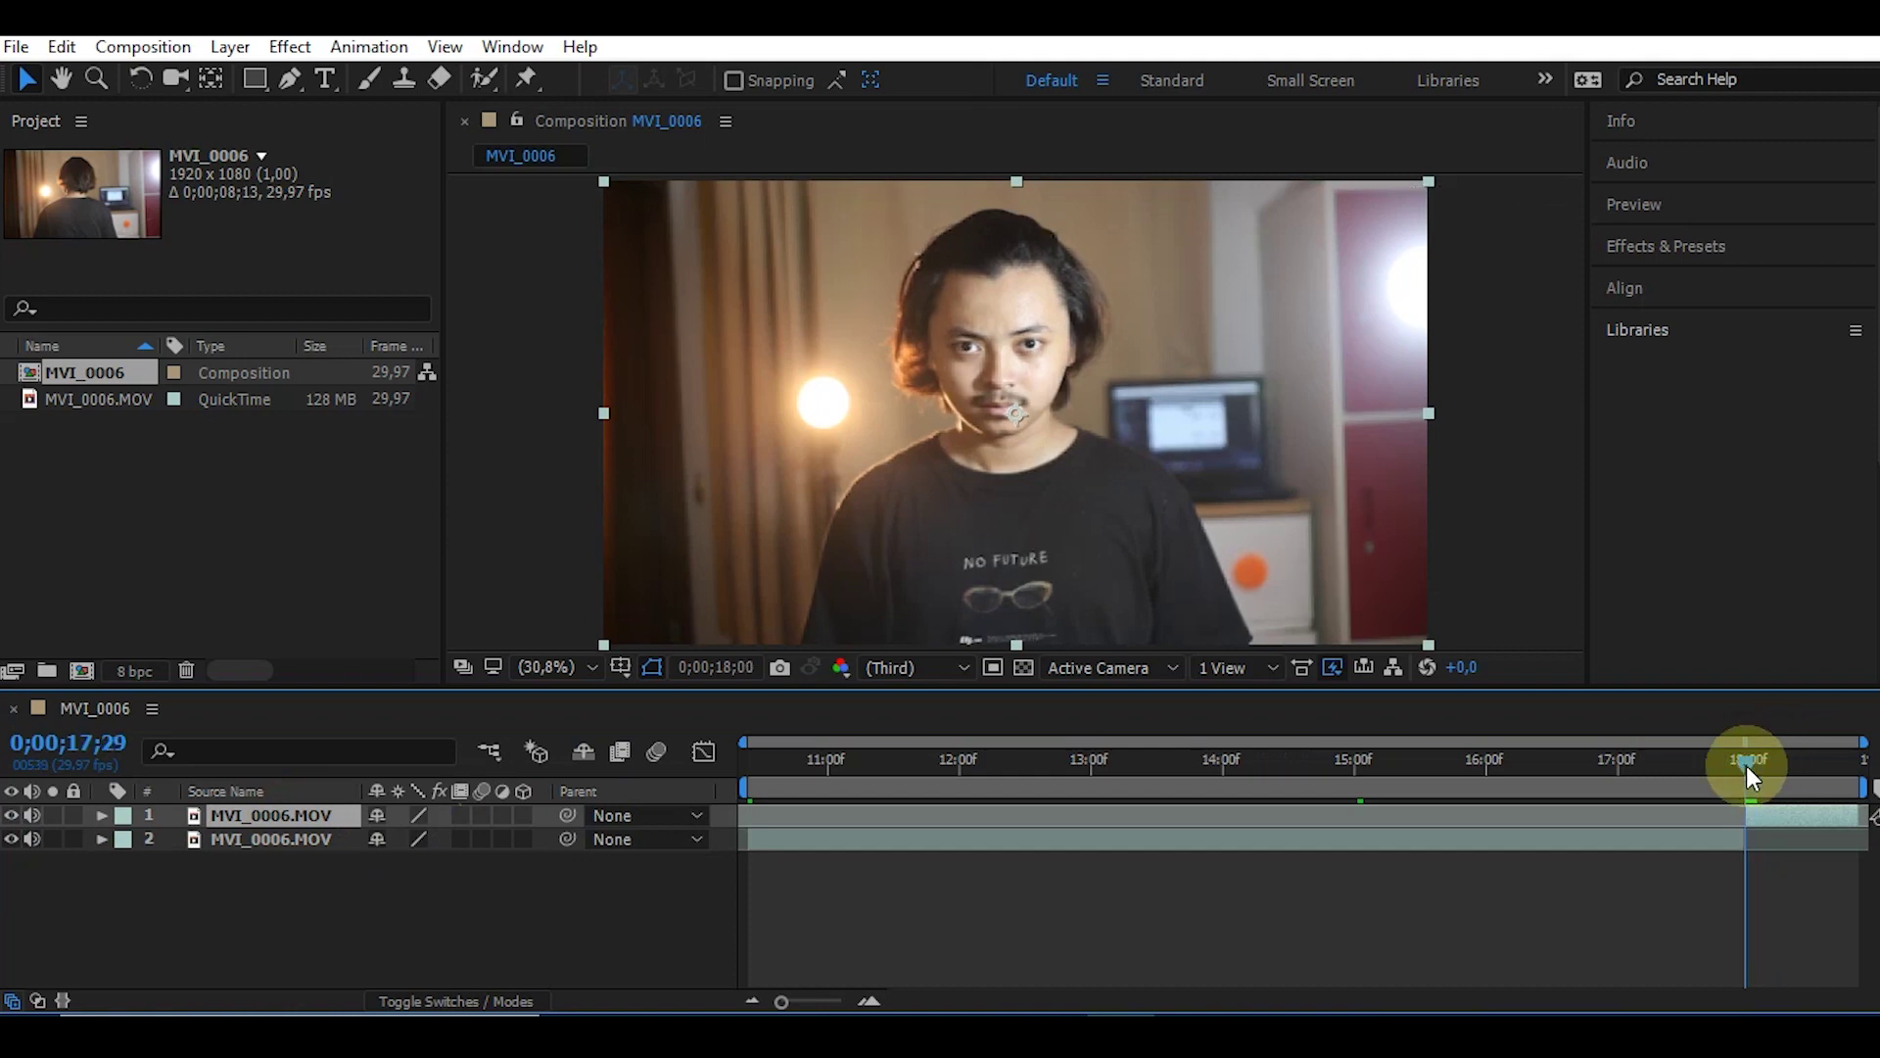
- Duplicate the later piece, rename the copy 'roto', and open it with the Roto Brush tool
left_click(519, 920)
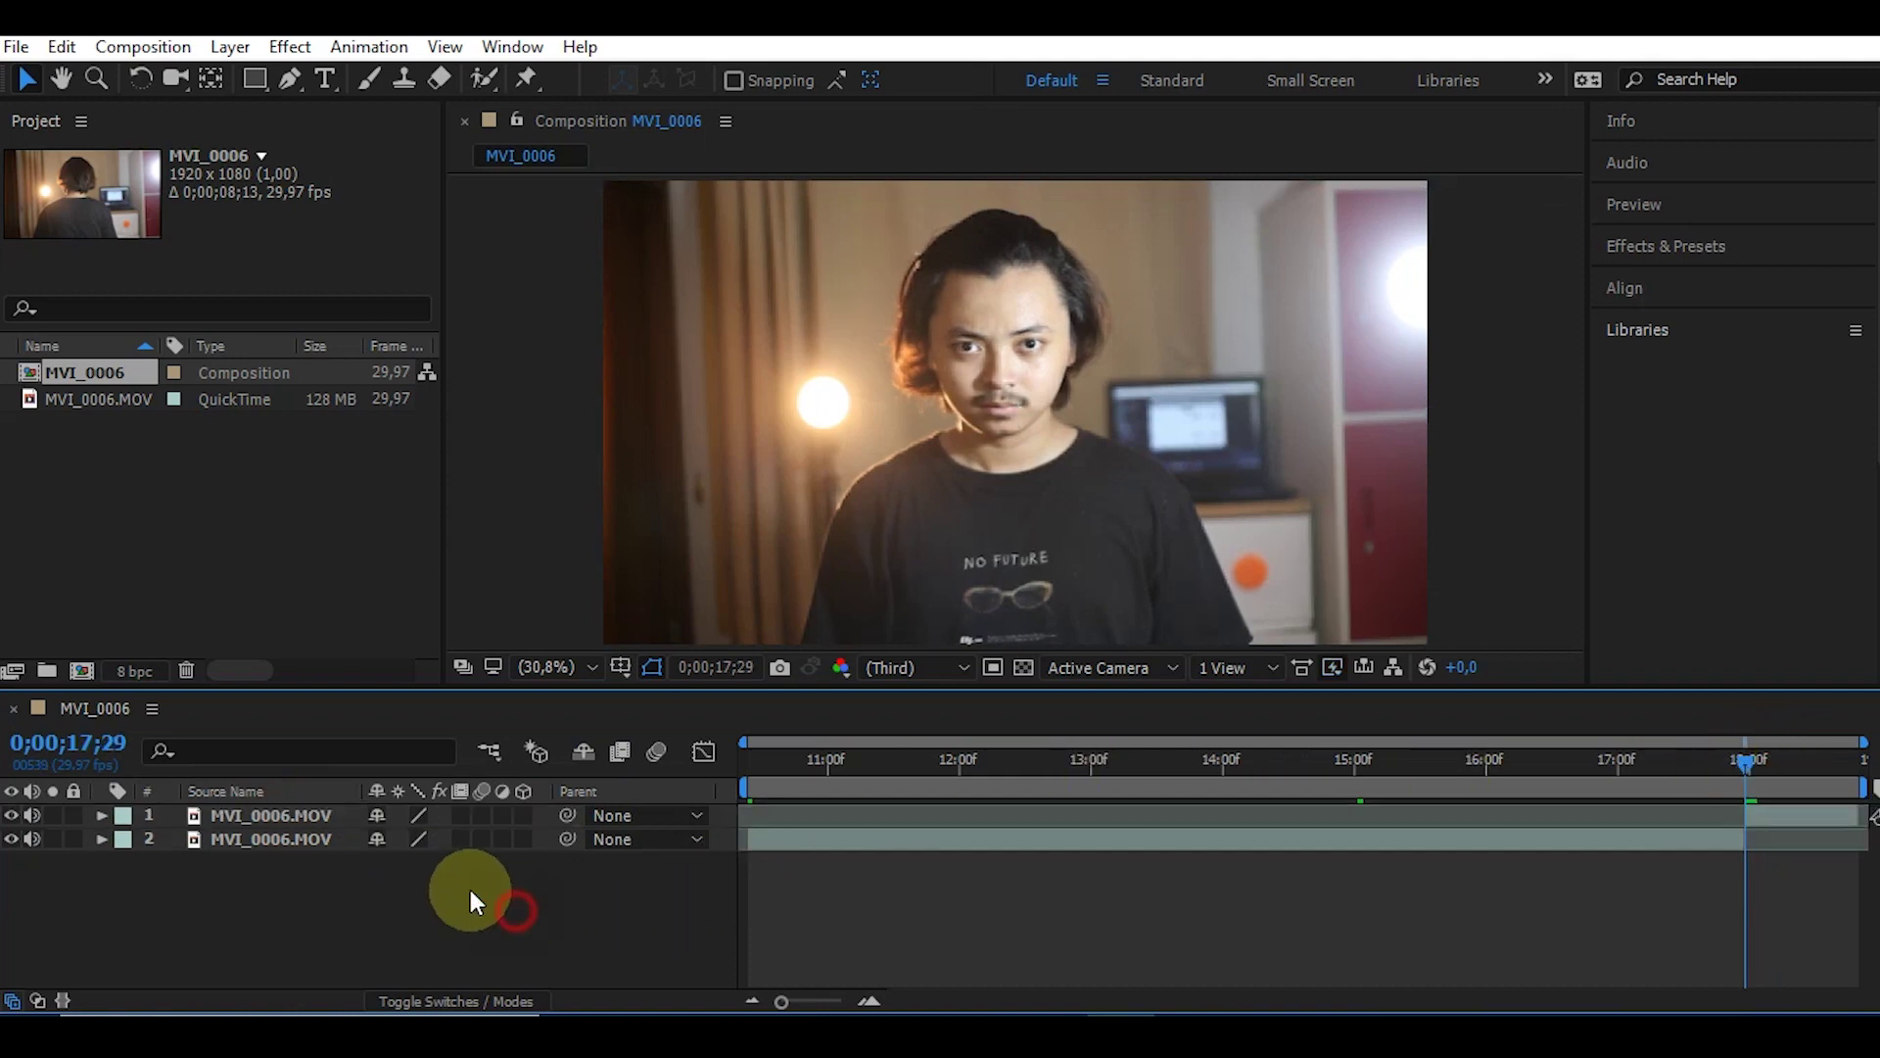
left_click(332, 817)
key("ctrl+d")
right_click(332, 817)
left_click(672, 189)
type("roto")
left_click(484, 79)
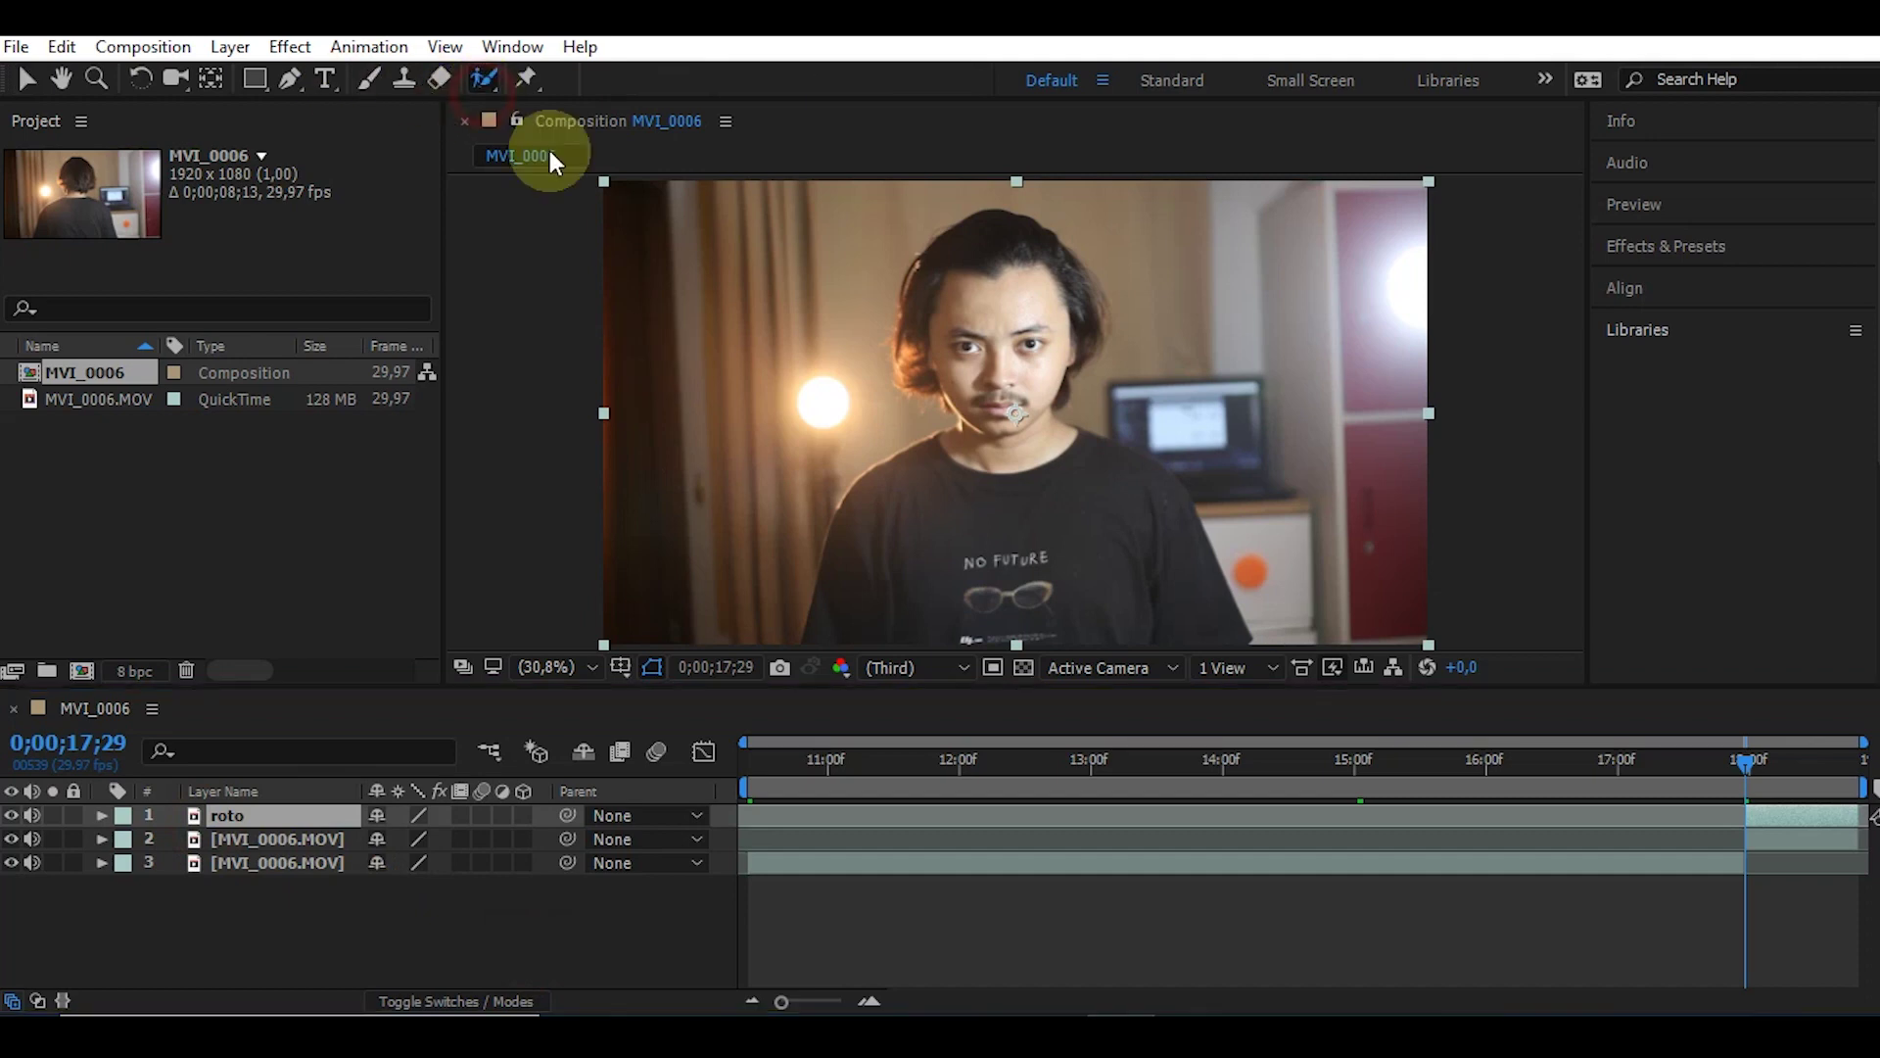
double_click(252, 815)
- Paint Roto Brush foreground strokes over the man's chin, face, body and right side of the head
left_click_drag(987, 368, 999, 382)
scroll(999, 382, "up", 2)
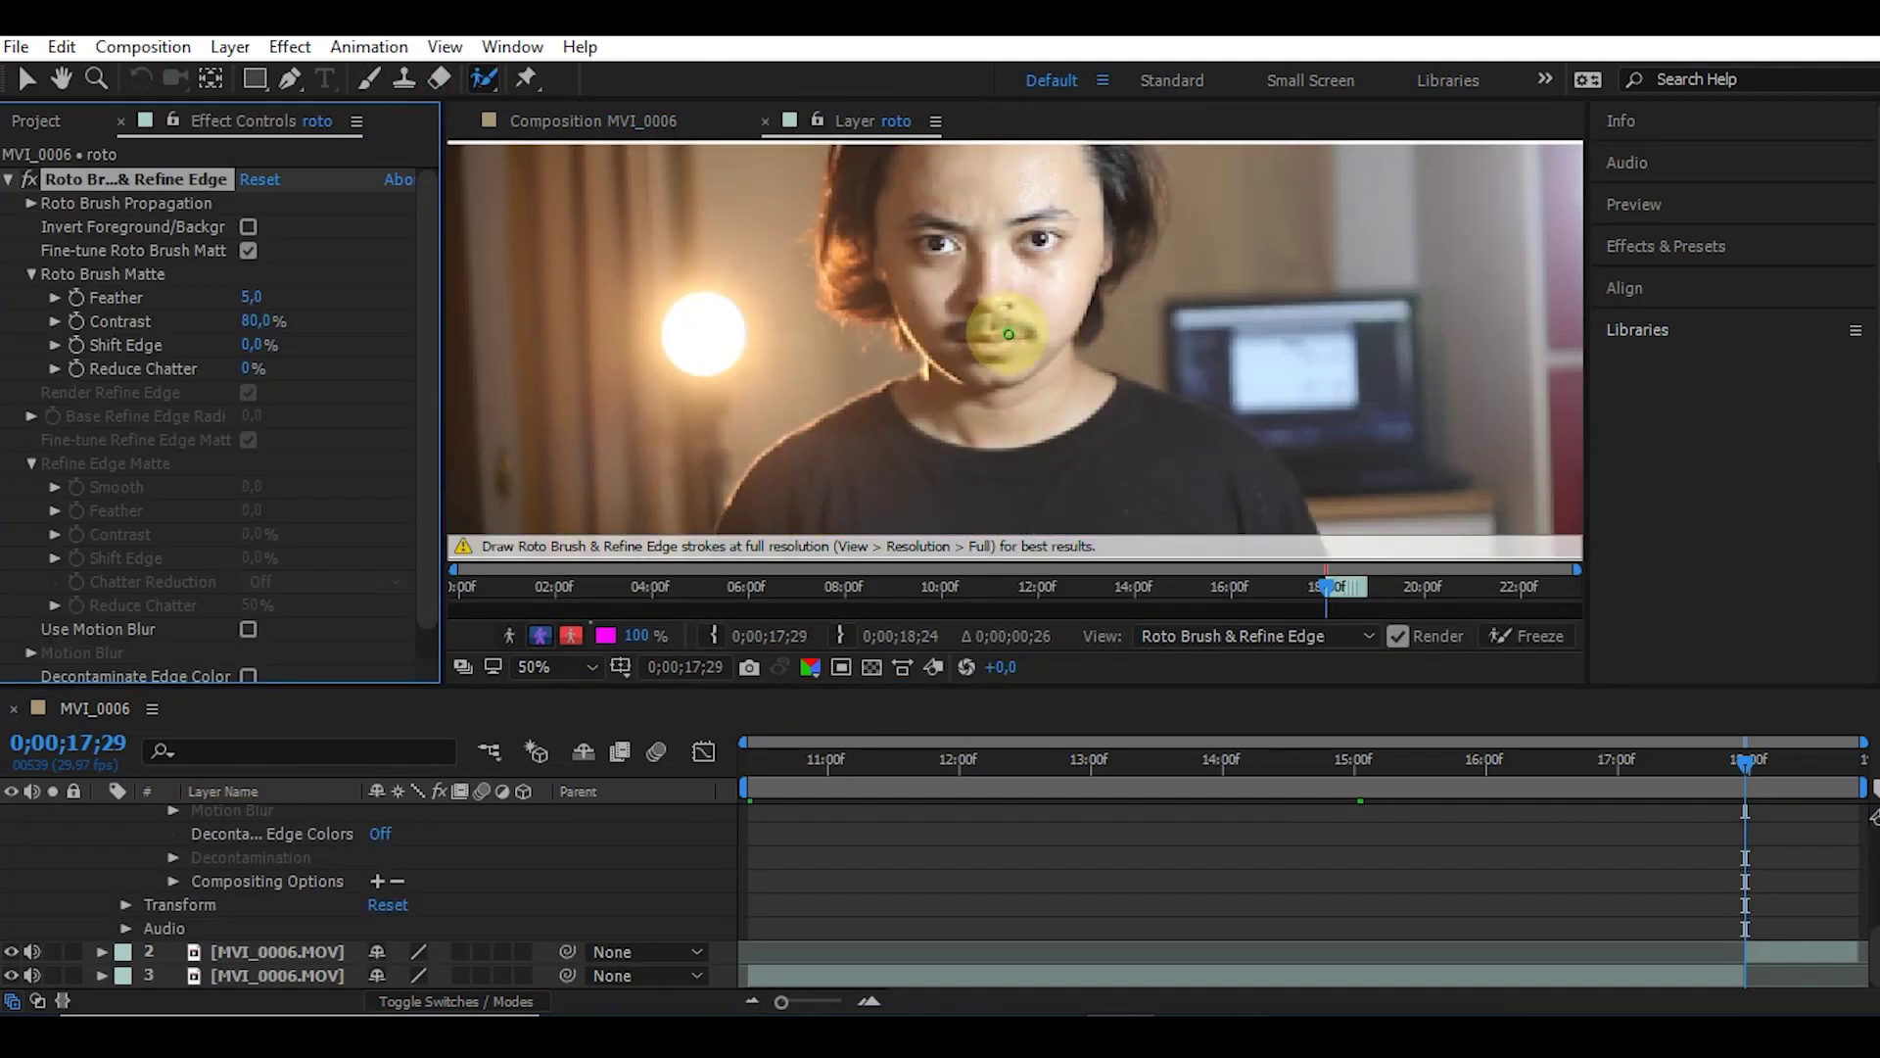
scroll(913, 265, "down", 2)
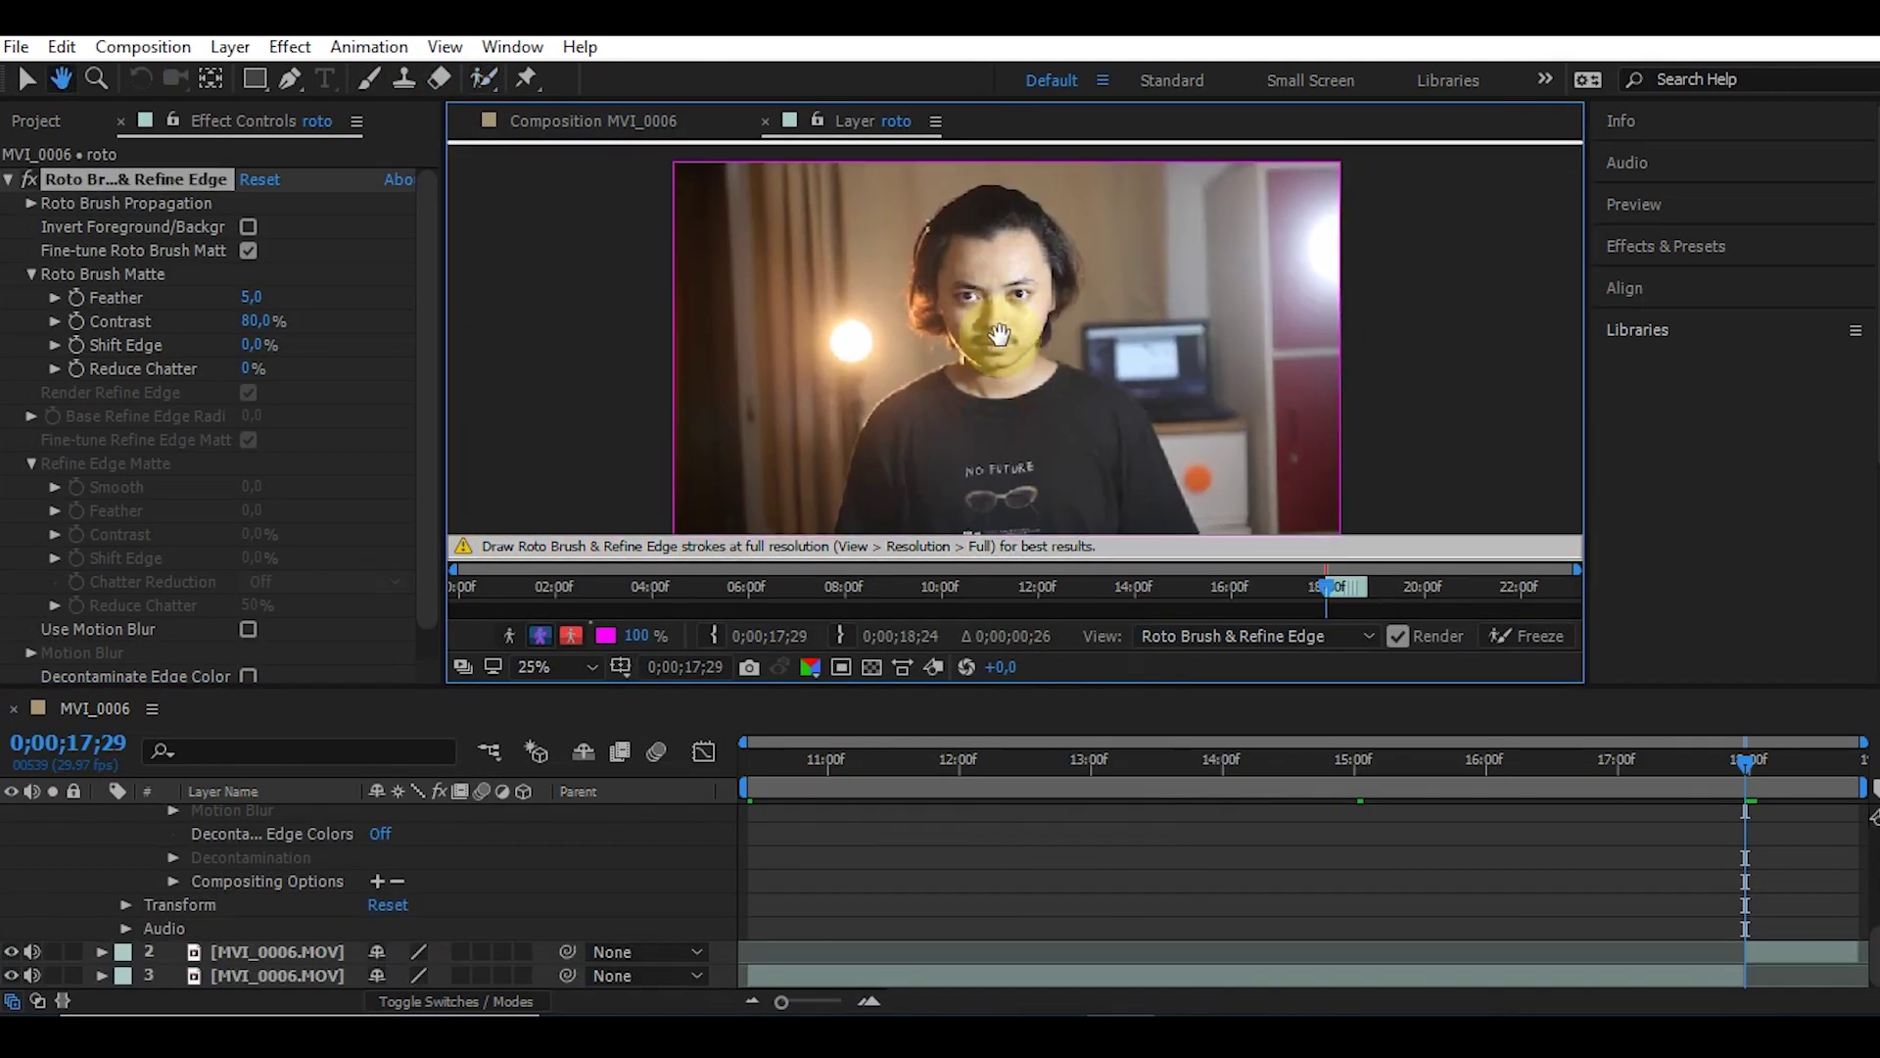
left_click_drag(995, 303, 1106, 534)
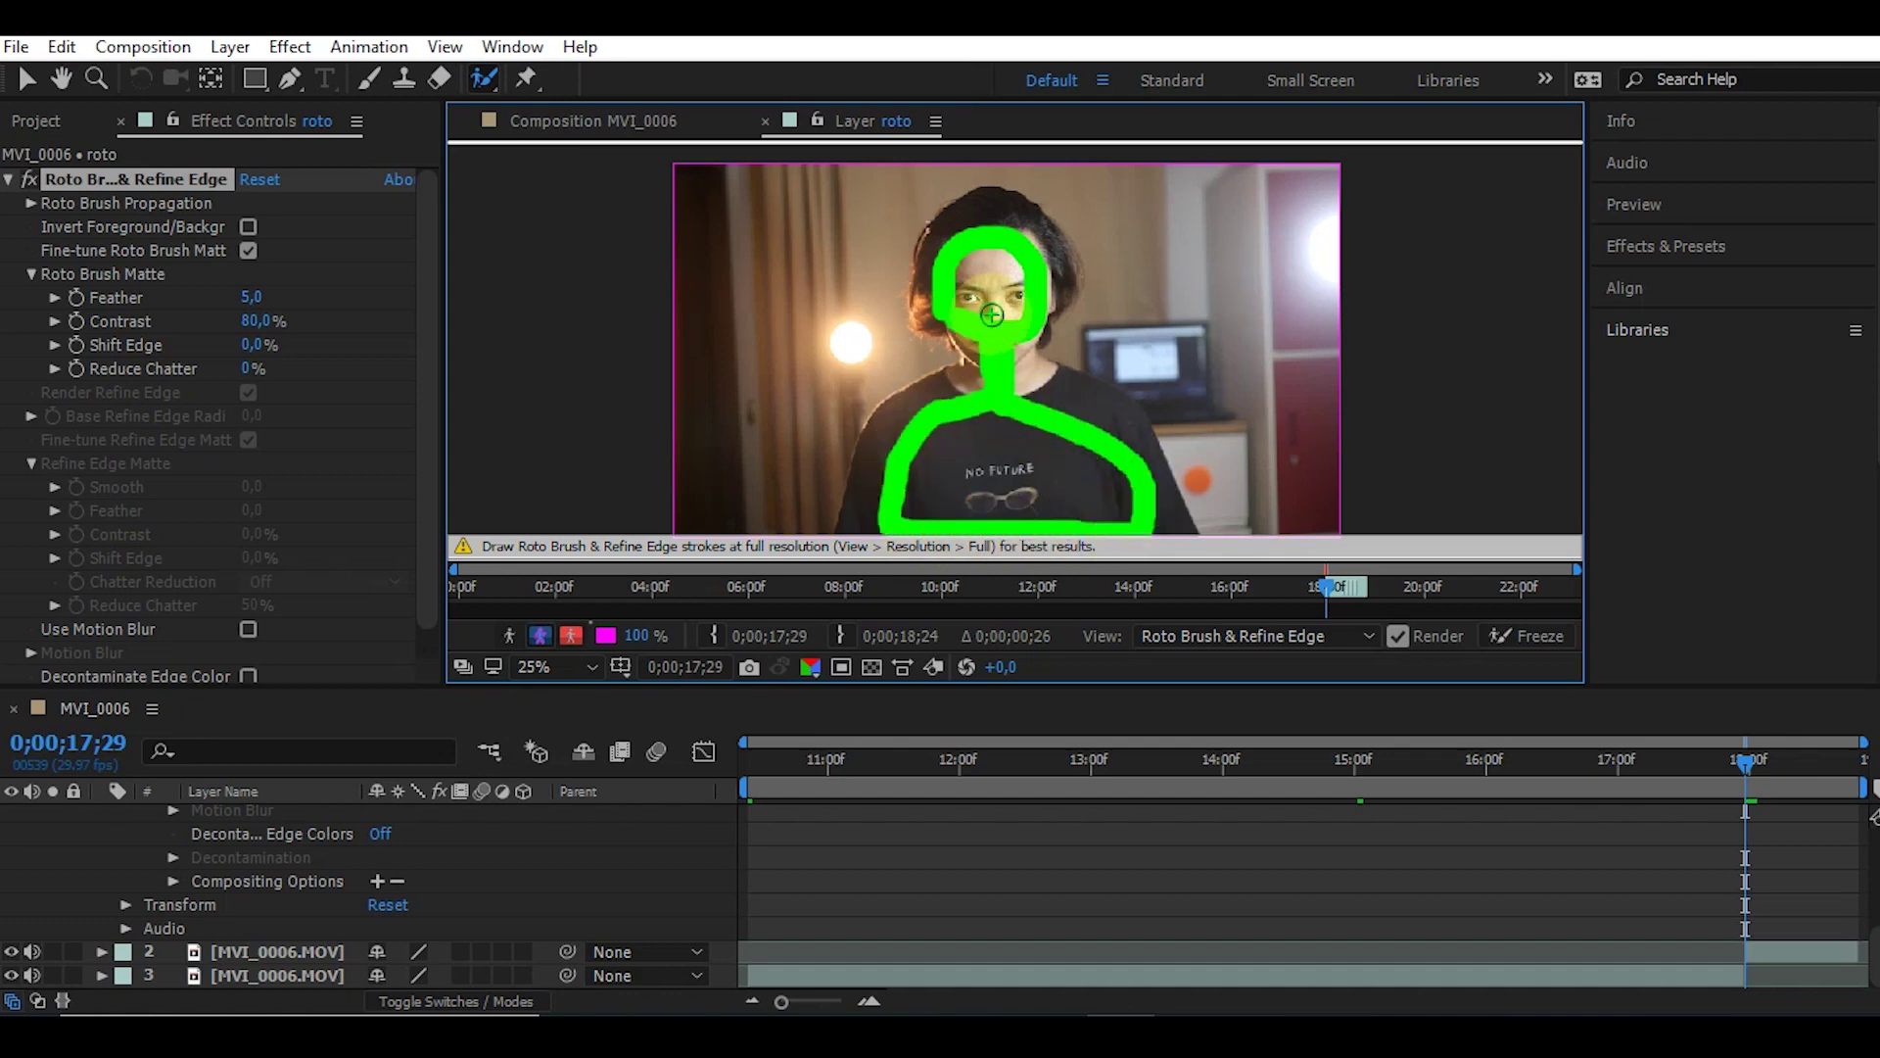
scroll(996, 323, "up", 2)
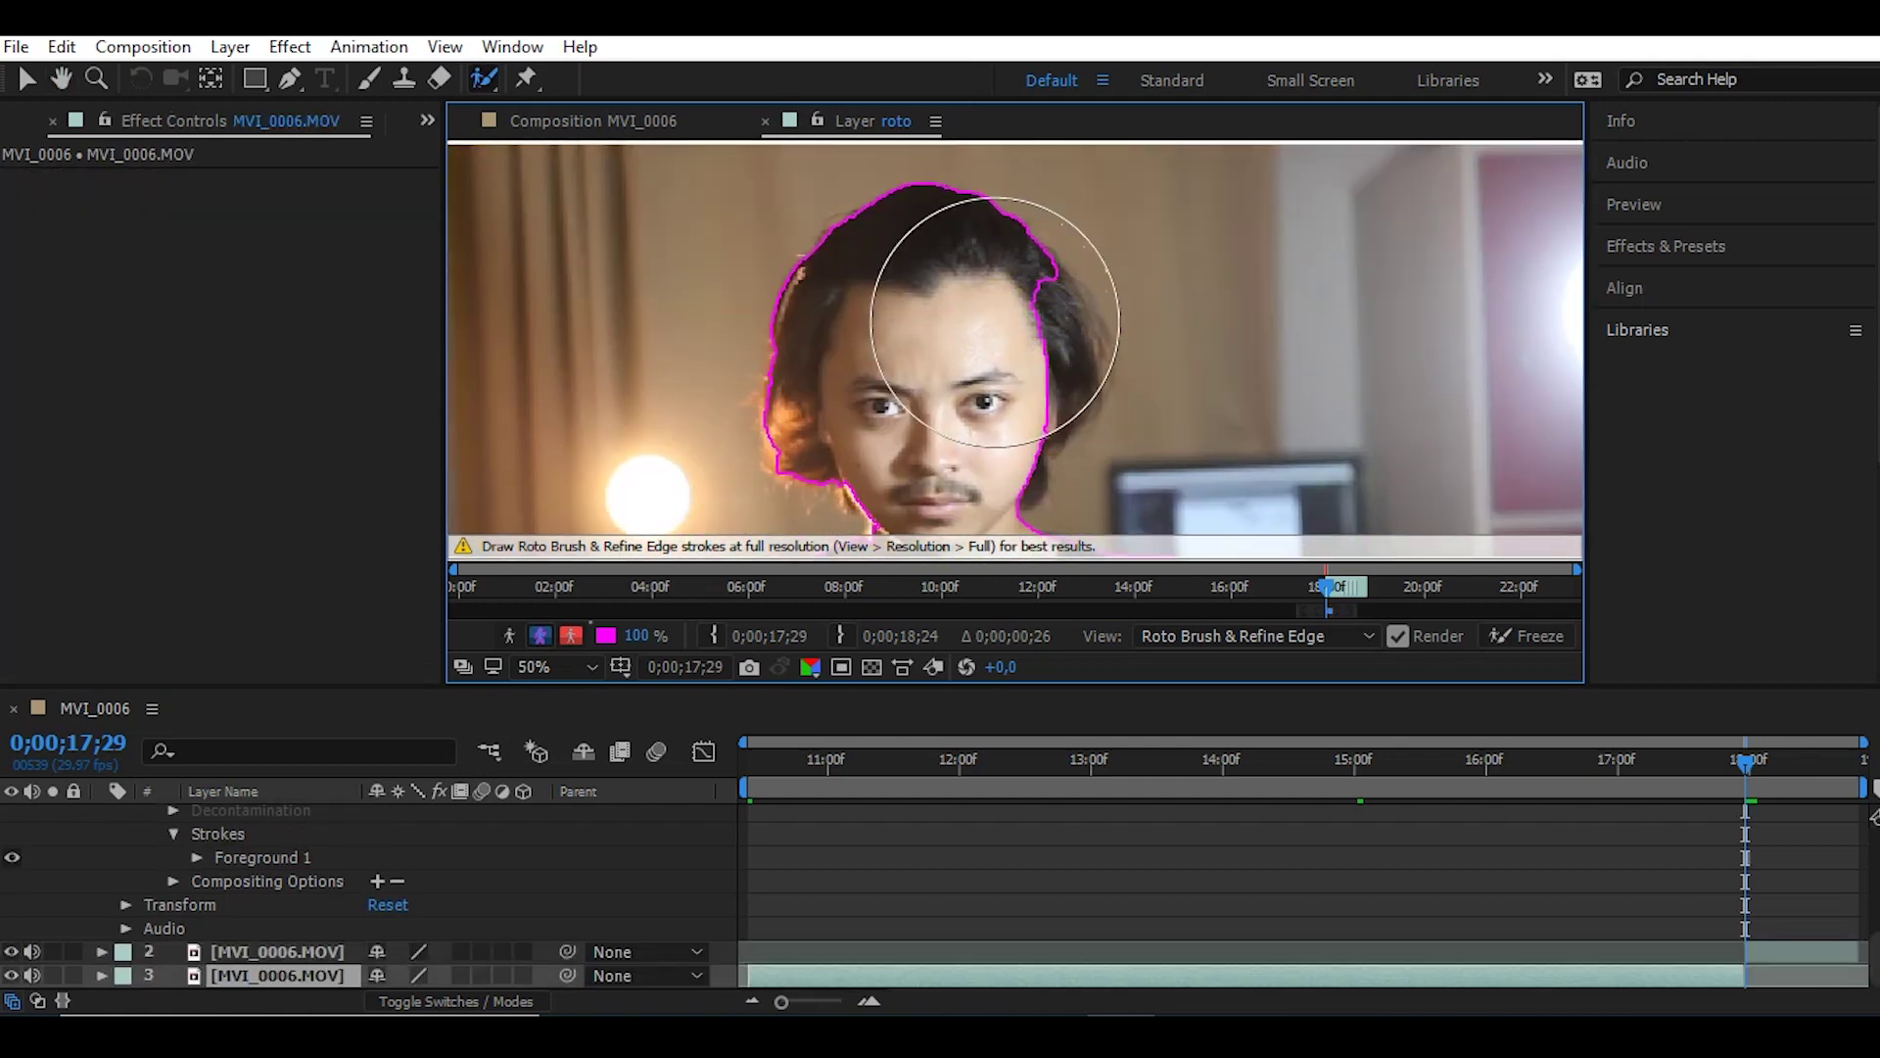
left_click_drag(1019, 274, 1077, 431)
scroll(1031, 465, "down", 2)
scroll(1031, 466, "up", 2)
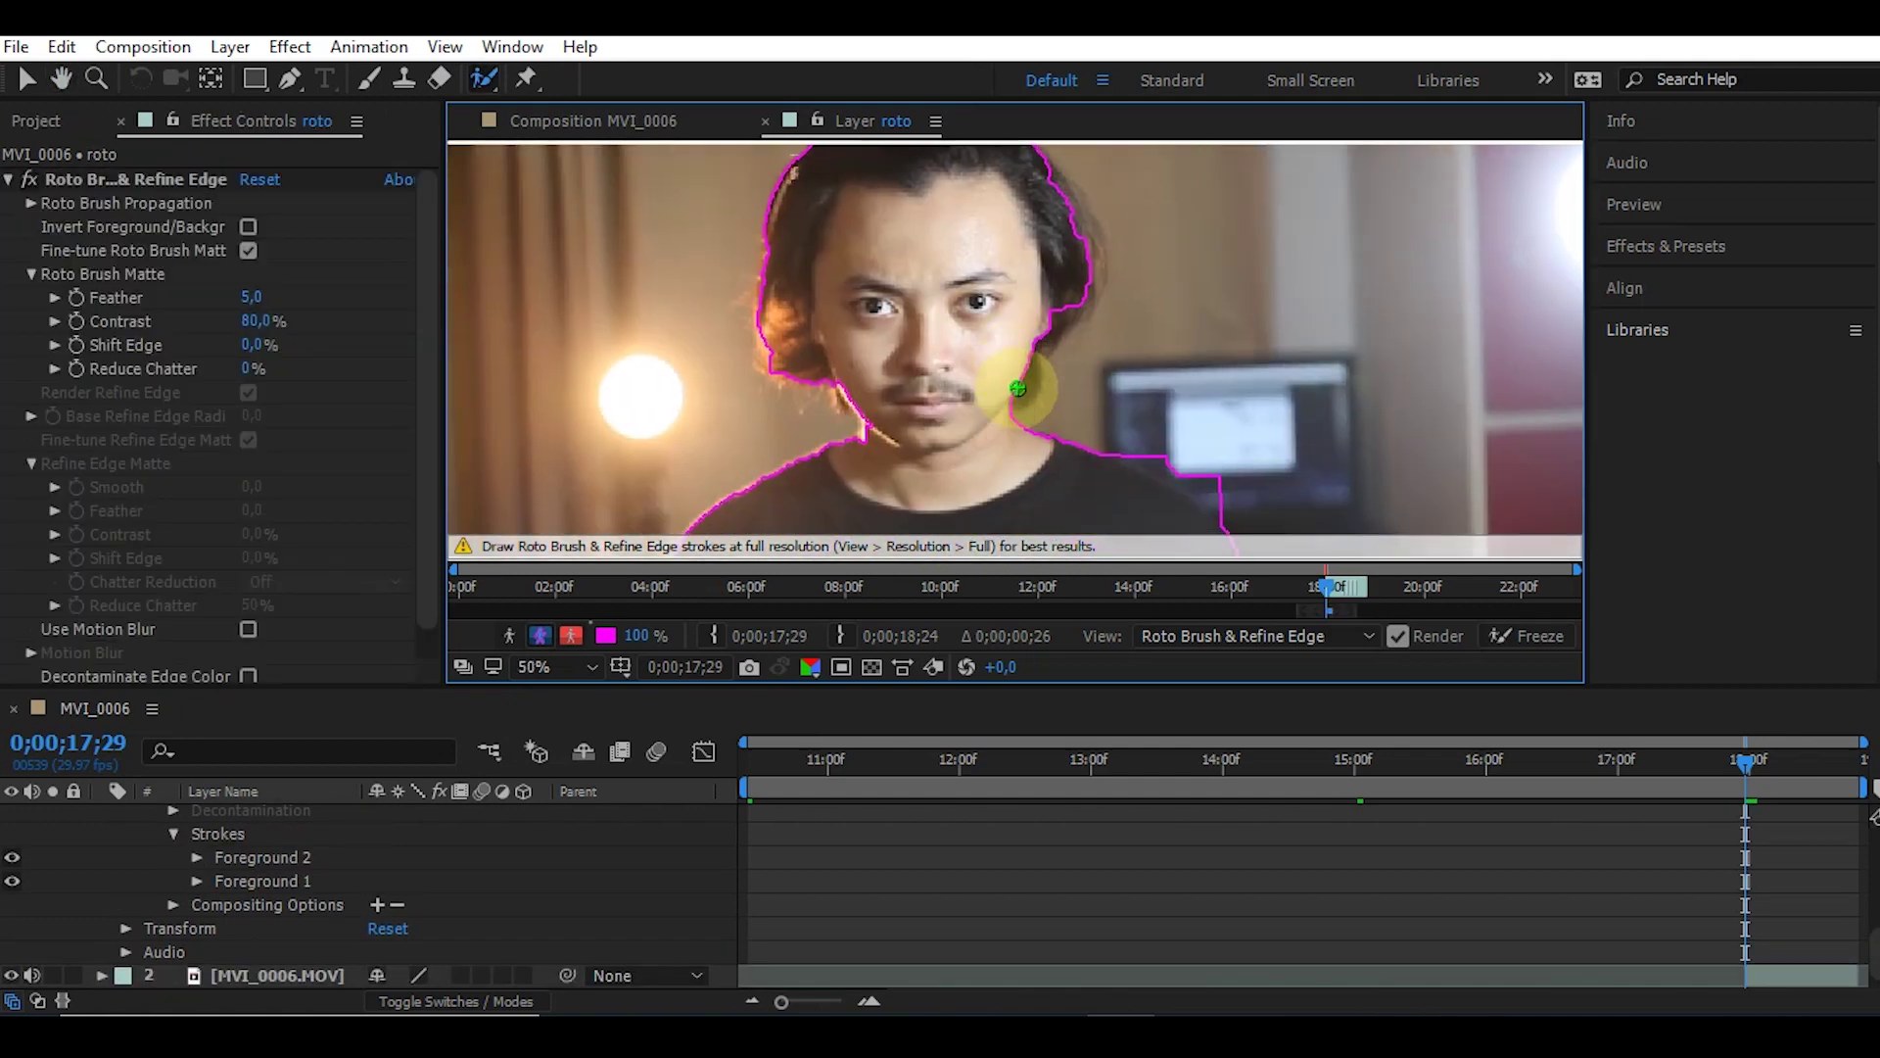
left_click_drag(1014, 358, 1028, 421)
- Exclude a background area, then add the hair's right edge and lower face to the matte
left_click_drag(1102, 352, 1189, 470)
scroll(1175, 397, "up", 2)
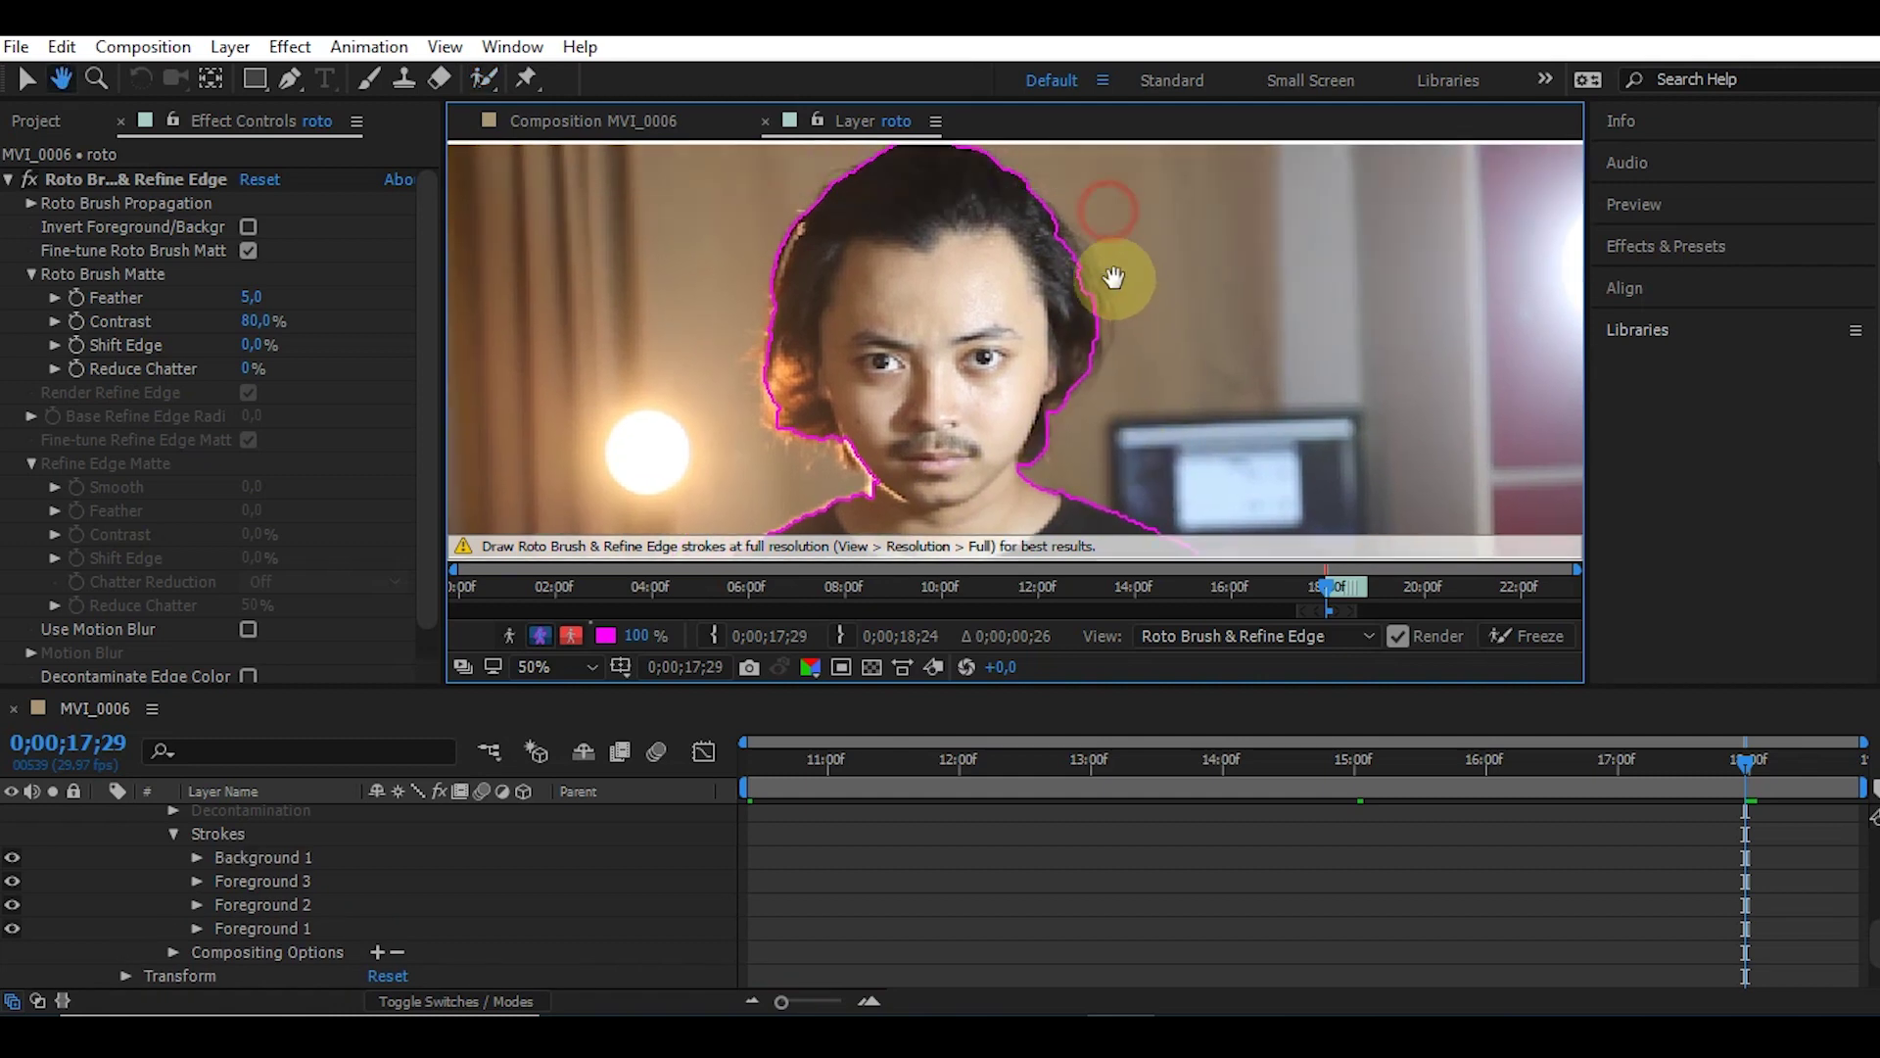
left_click_drag(1171, 225, 1170, 372)
scroll(930, 451, "down", 3)
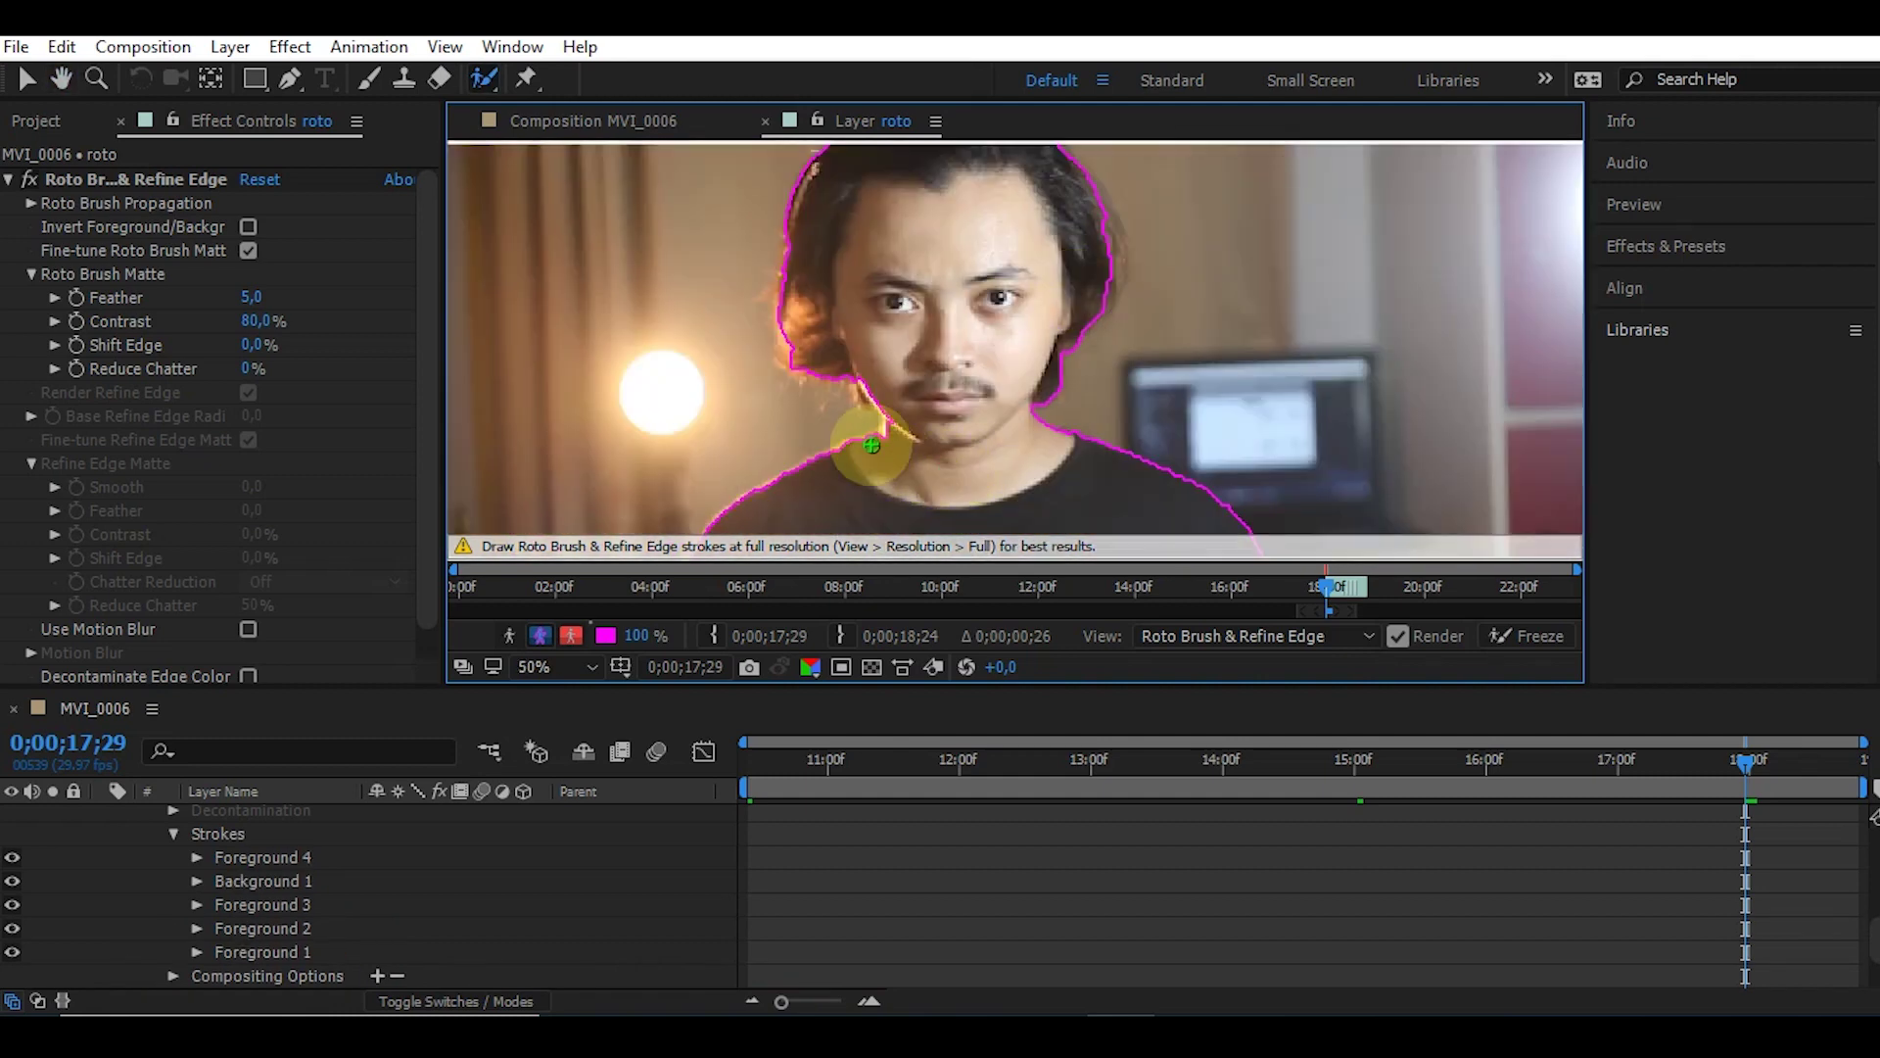
scroll(839, 373, "up", 3)
left_click_drag(839, 376, 992, 472)
left_click_drag(881, 495, 1038, 468)
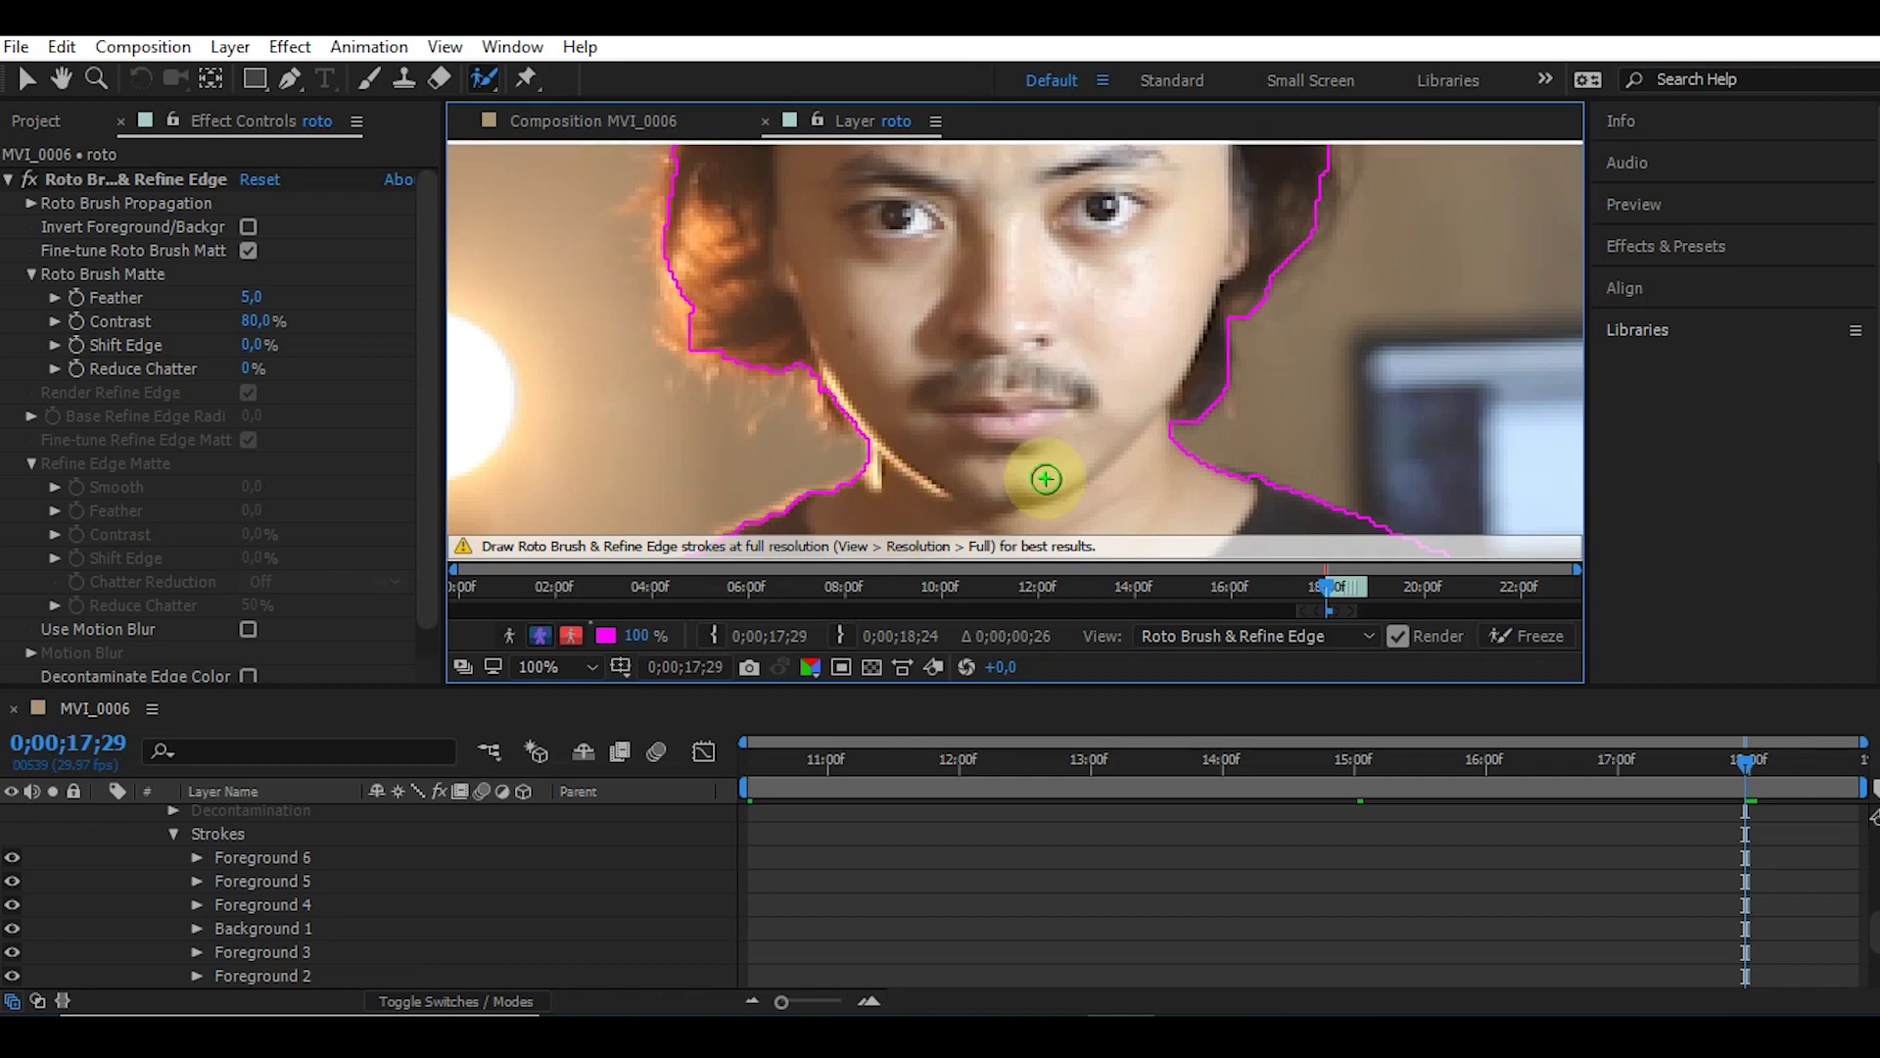
scroll(1041, 466, "down", 4)
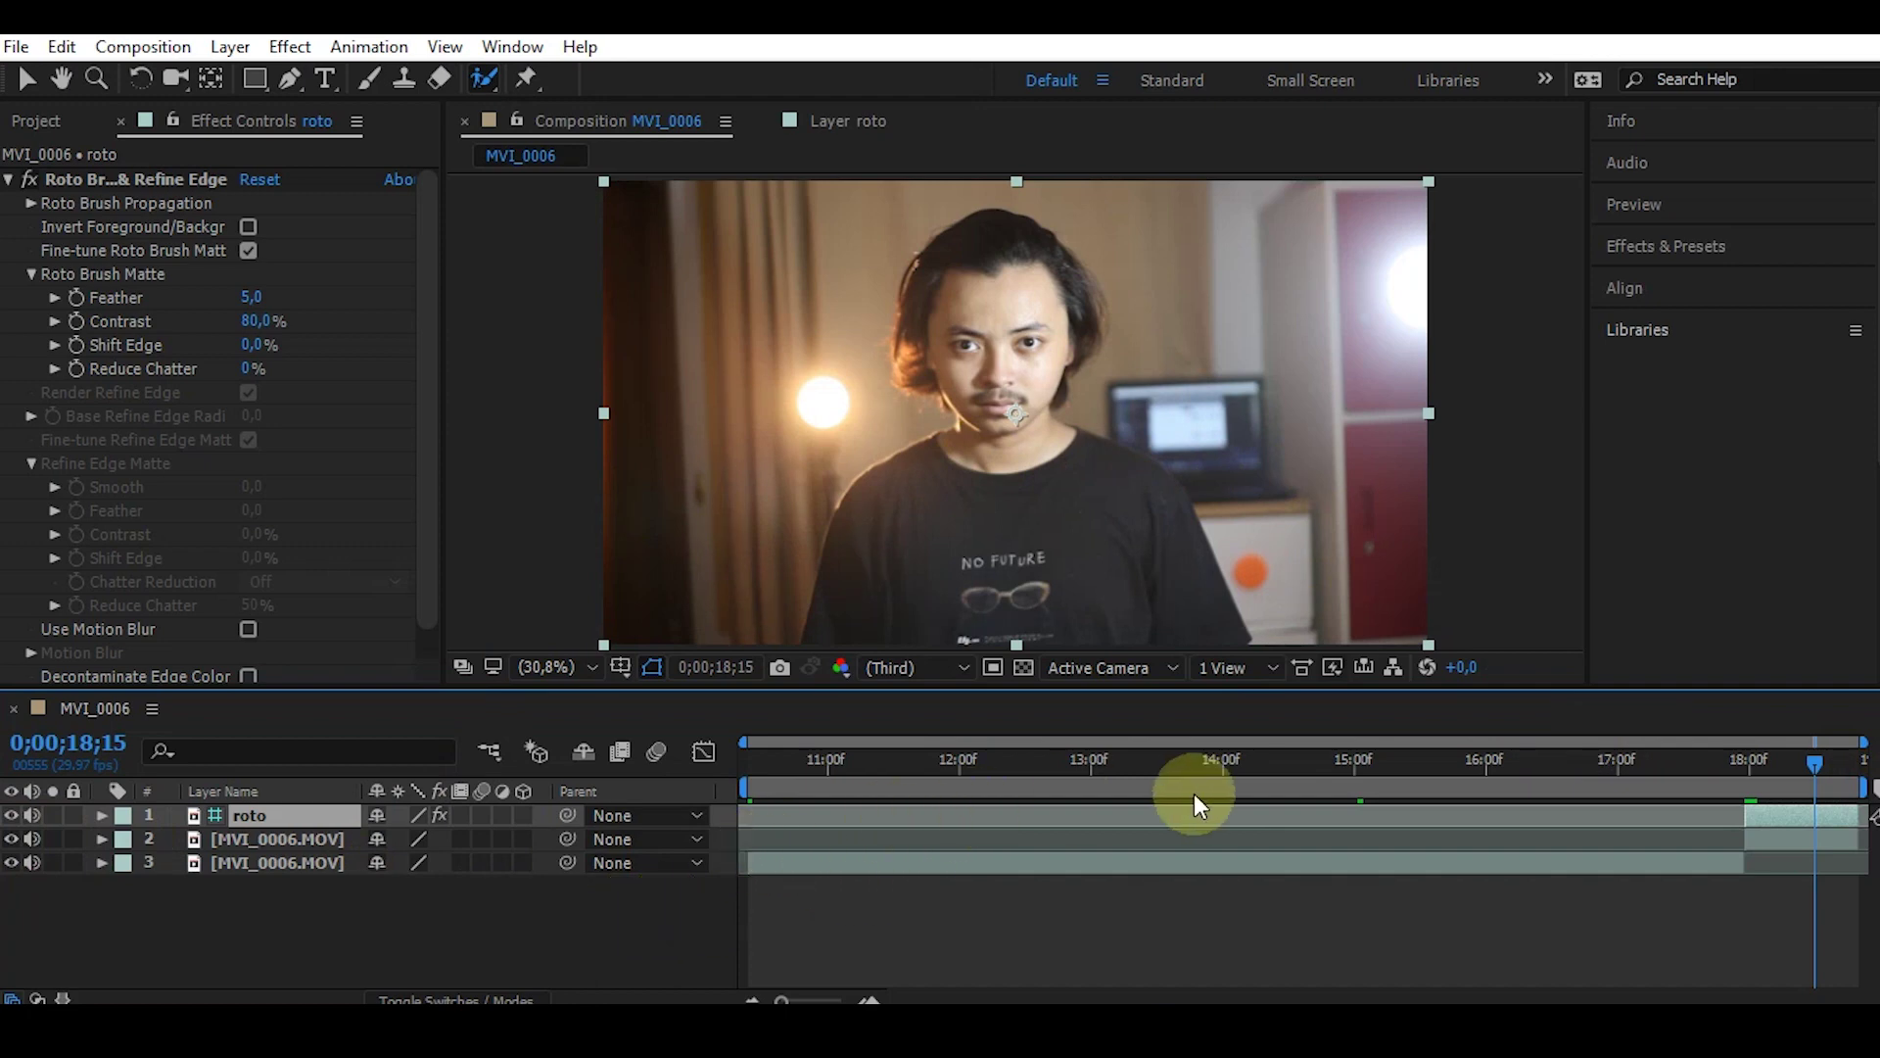
- At 18;07, with the roto layer selected, choose Auto-trace from the Layer menu
left_click_drag(1822, 761, 1783, 761)
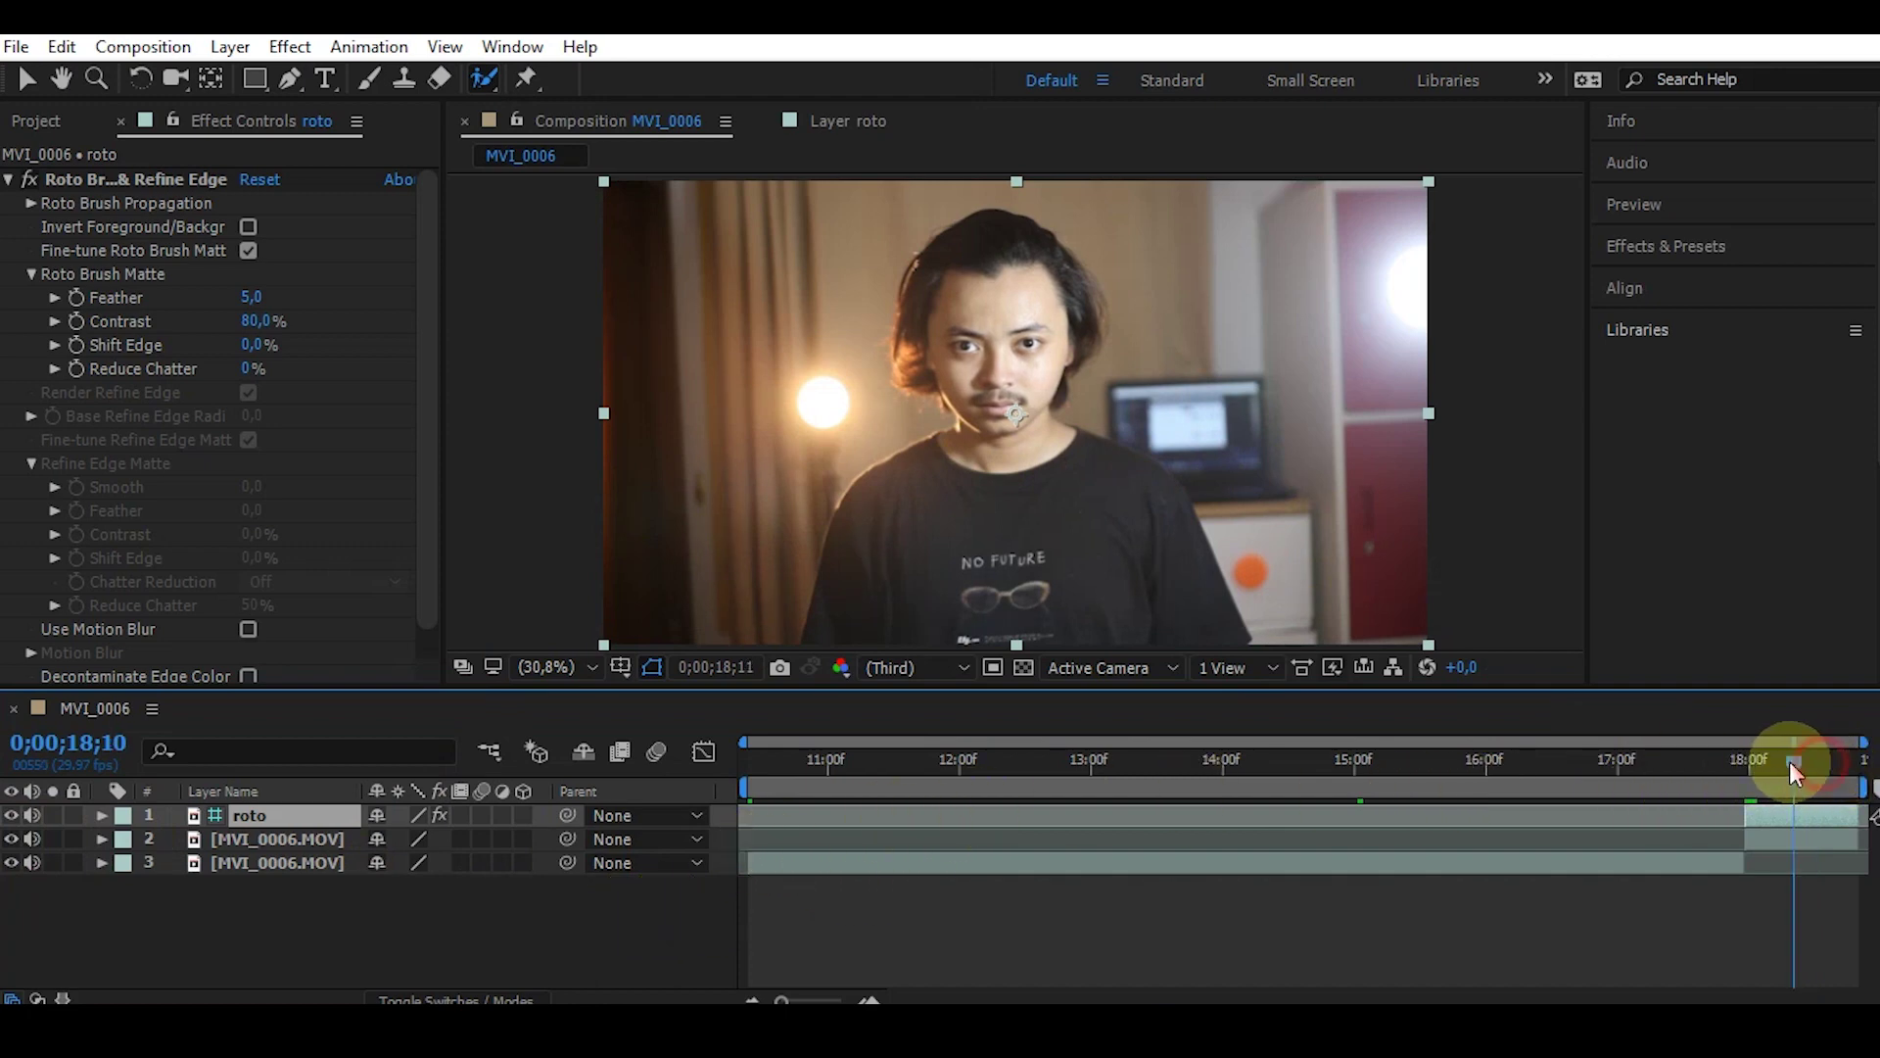
left_click(301, 837)
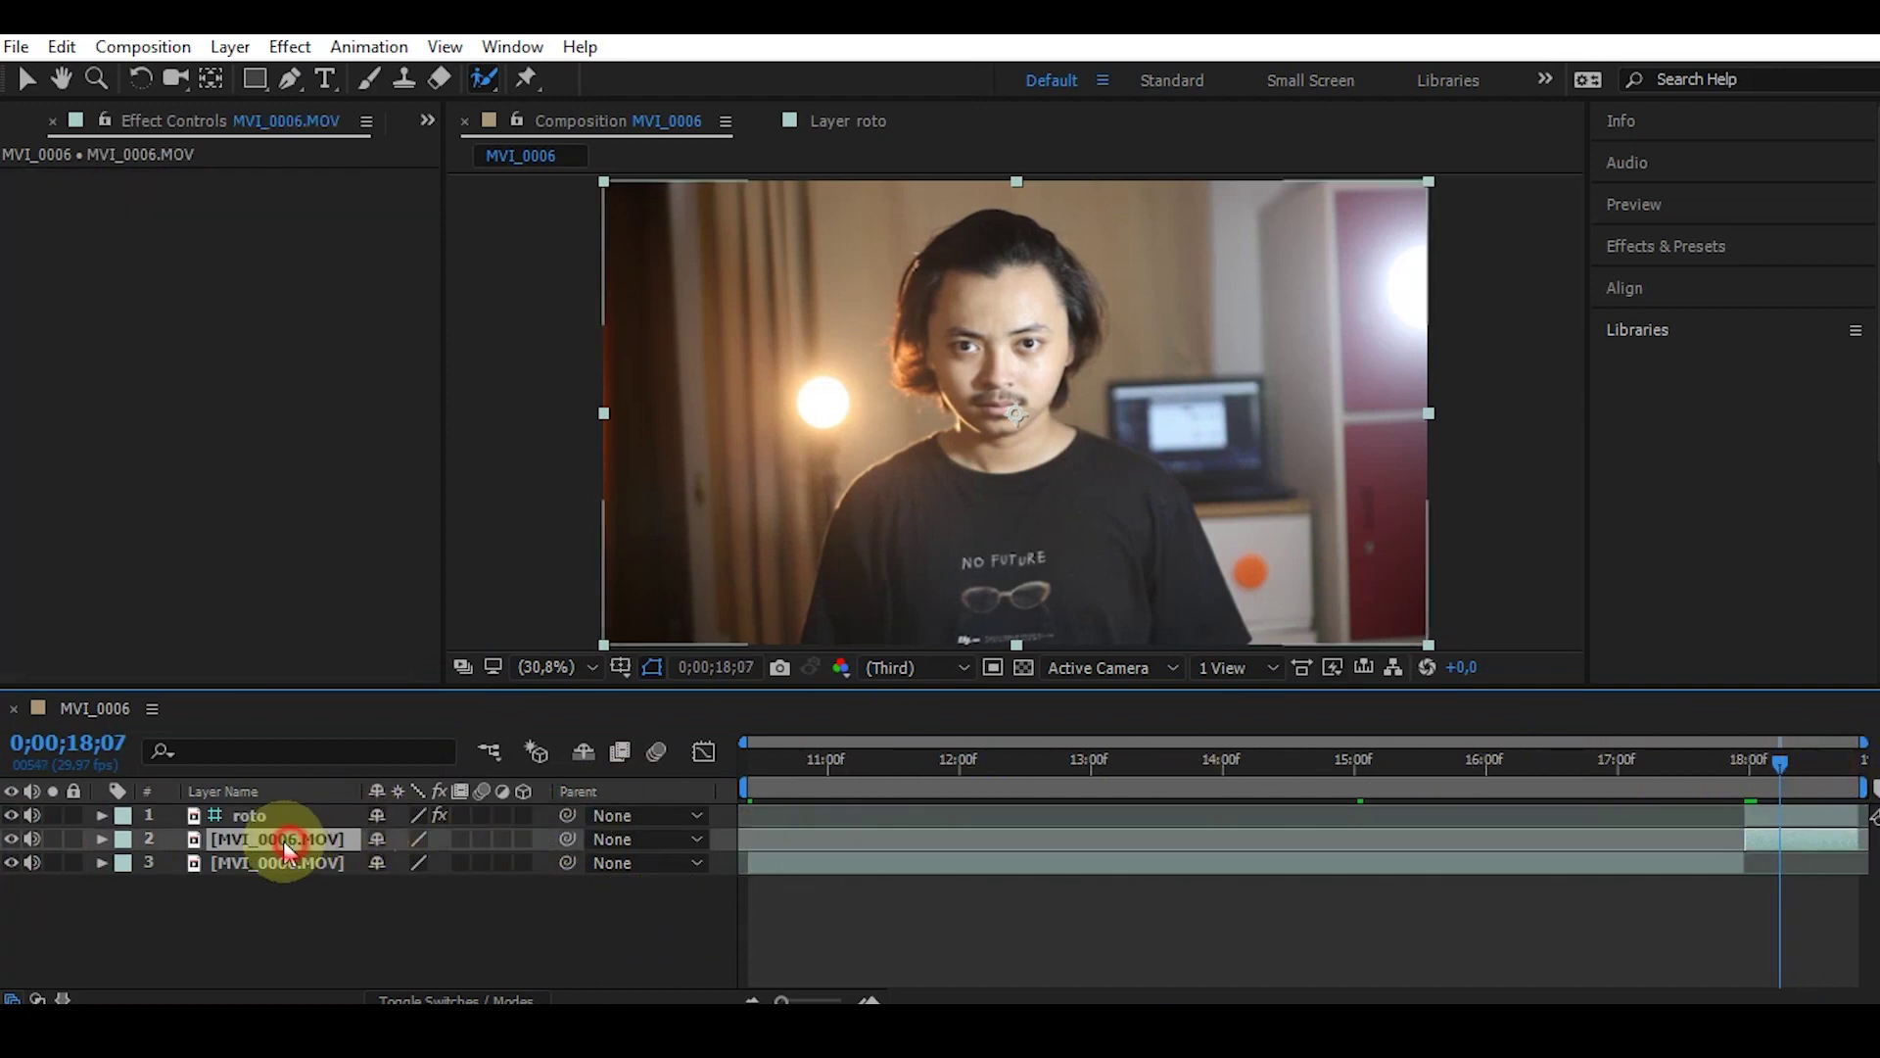
left_click(255, 815)
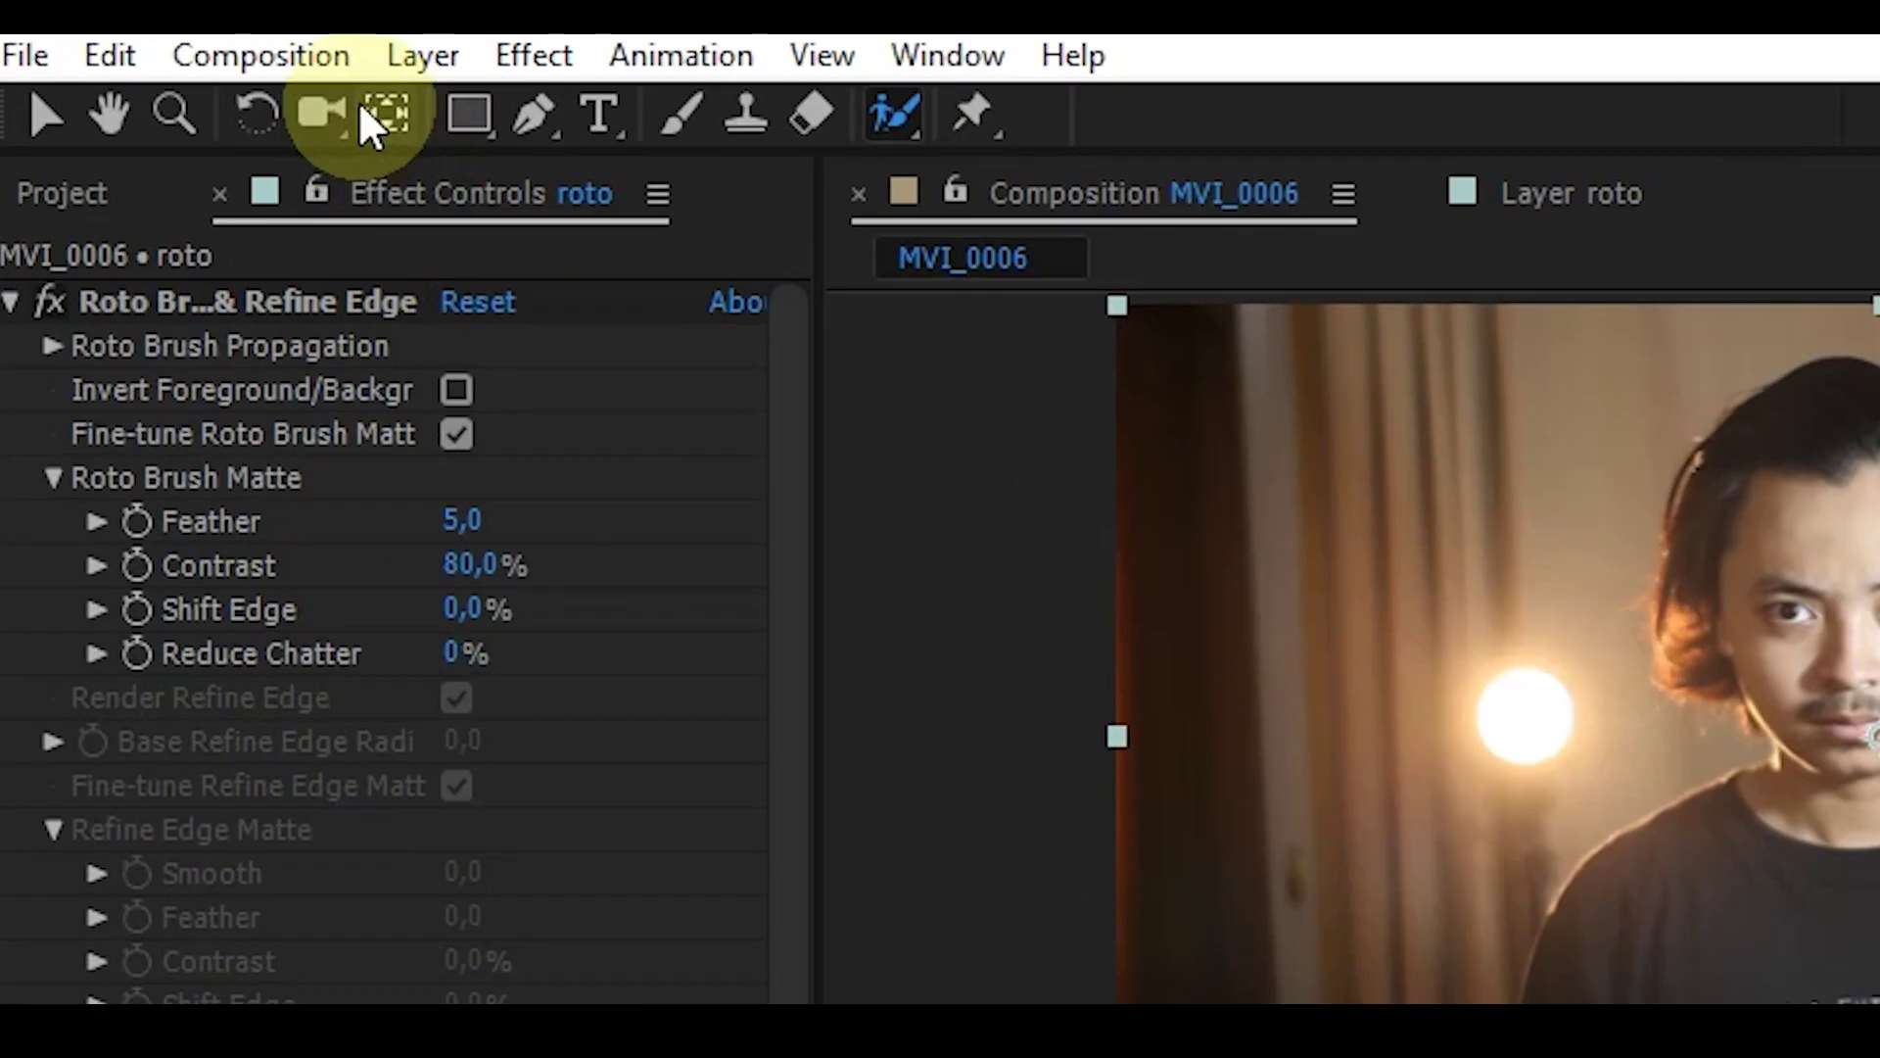
left_click(232, 49)
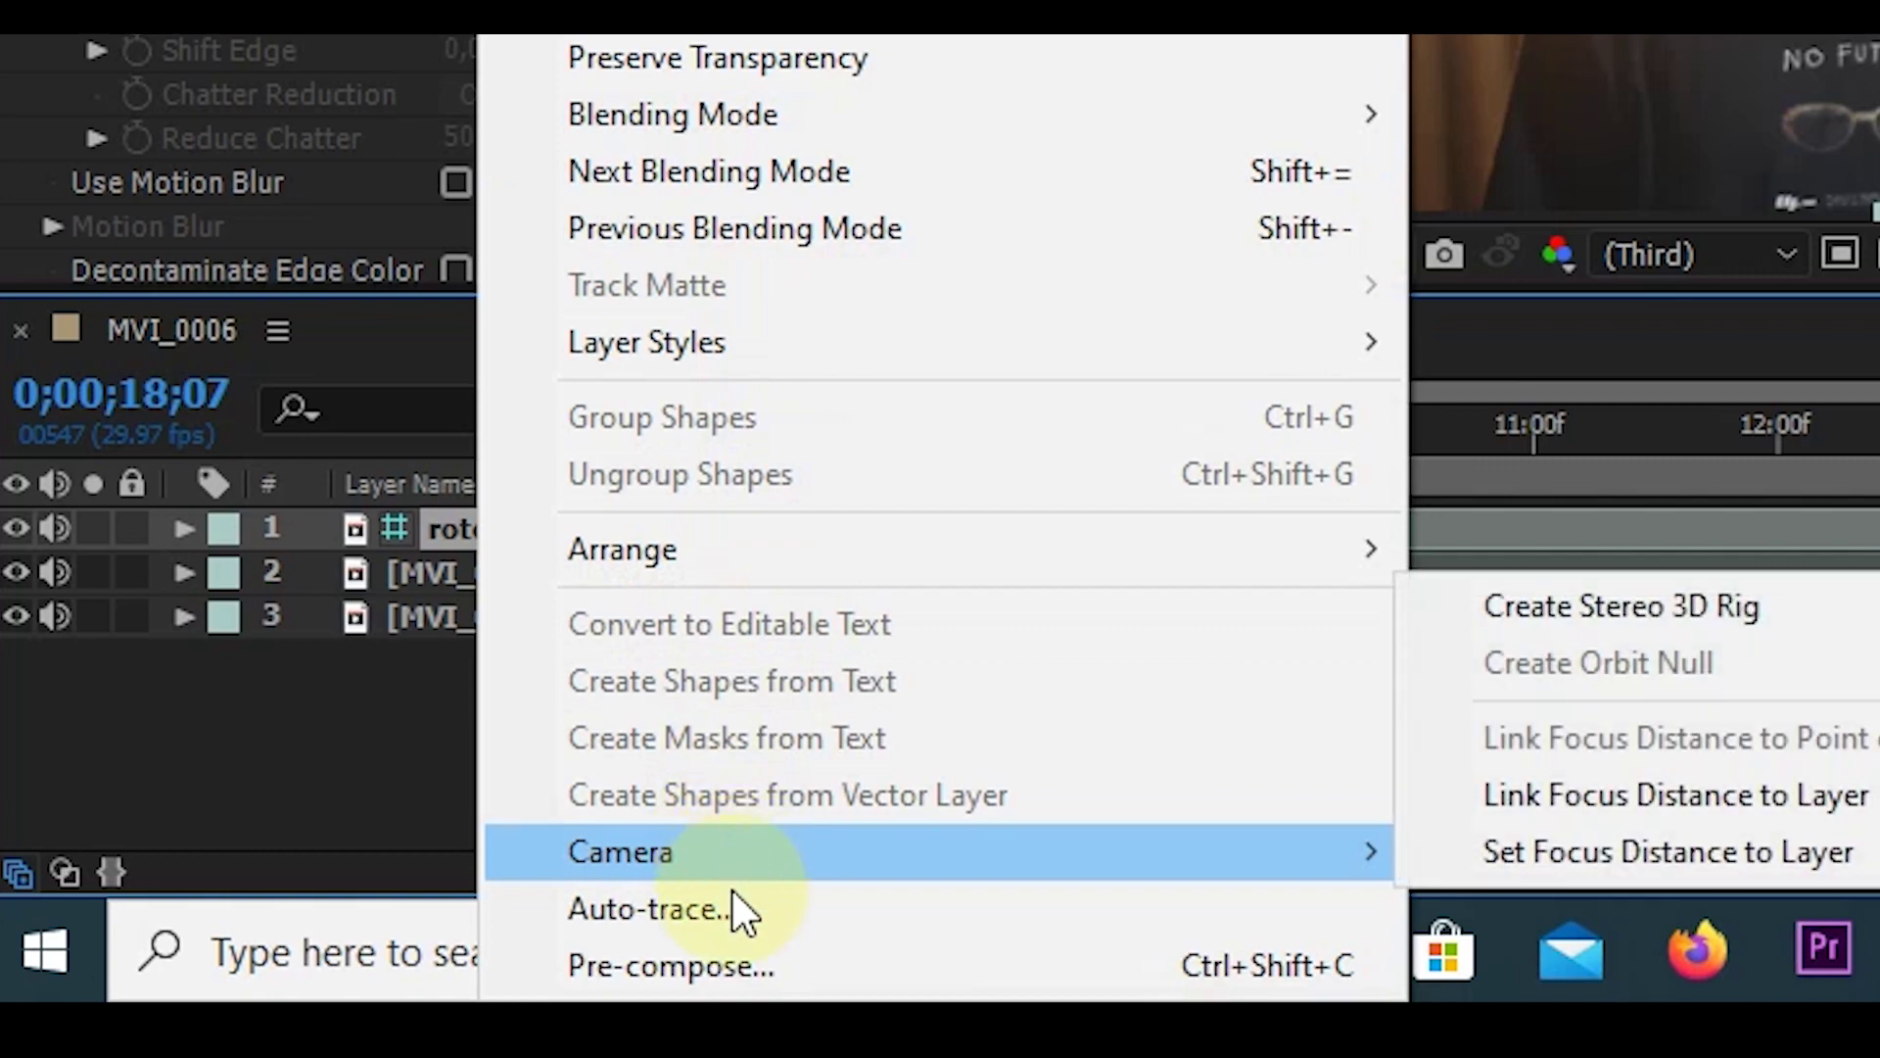
left_click(737, 911)
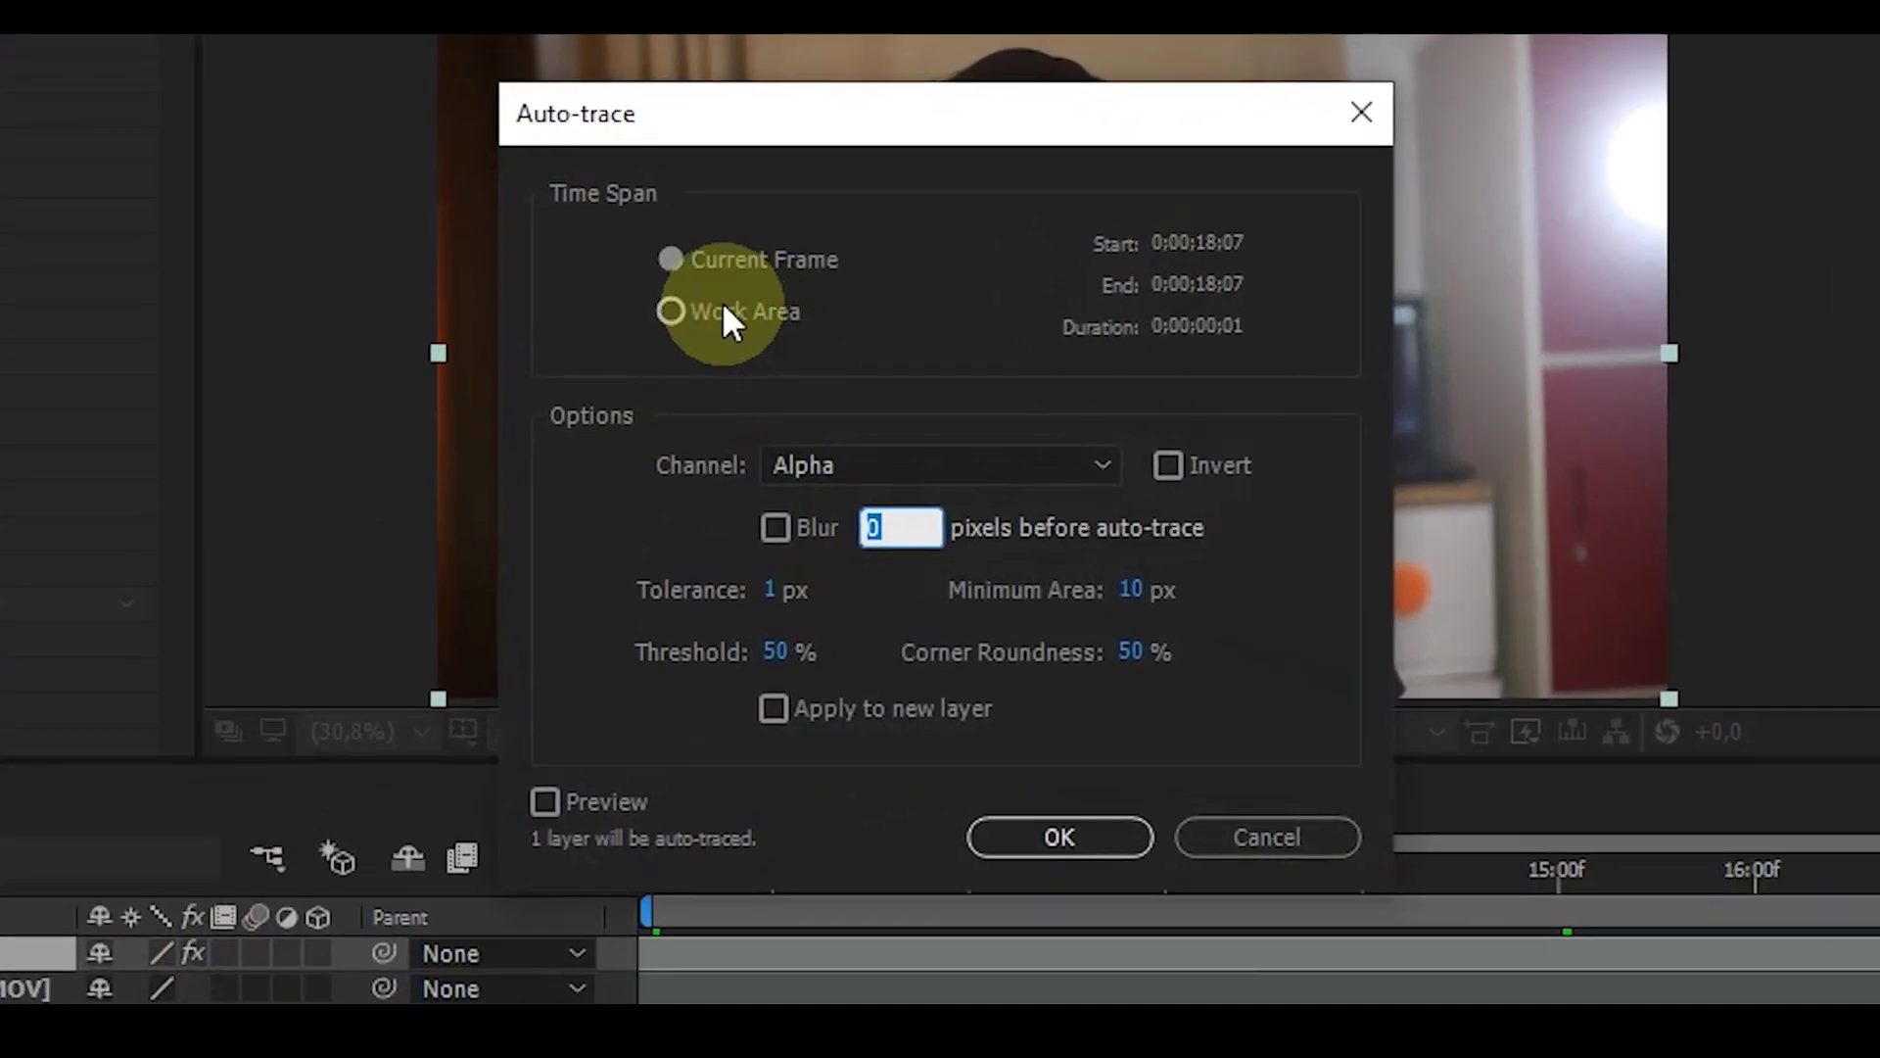
- Auto-trace the roto layer over the Work Area onto a new layer
left_click(659, 308)
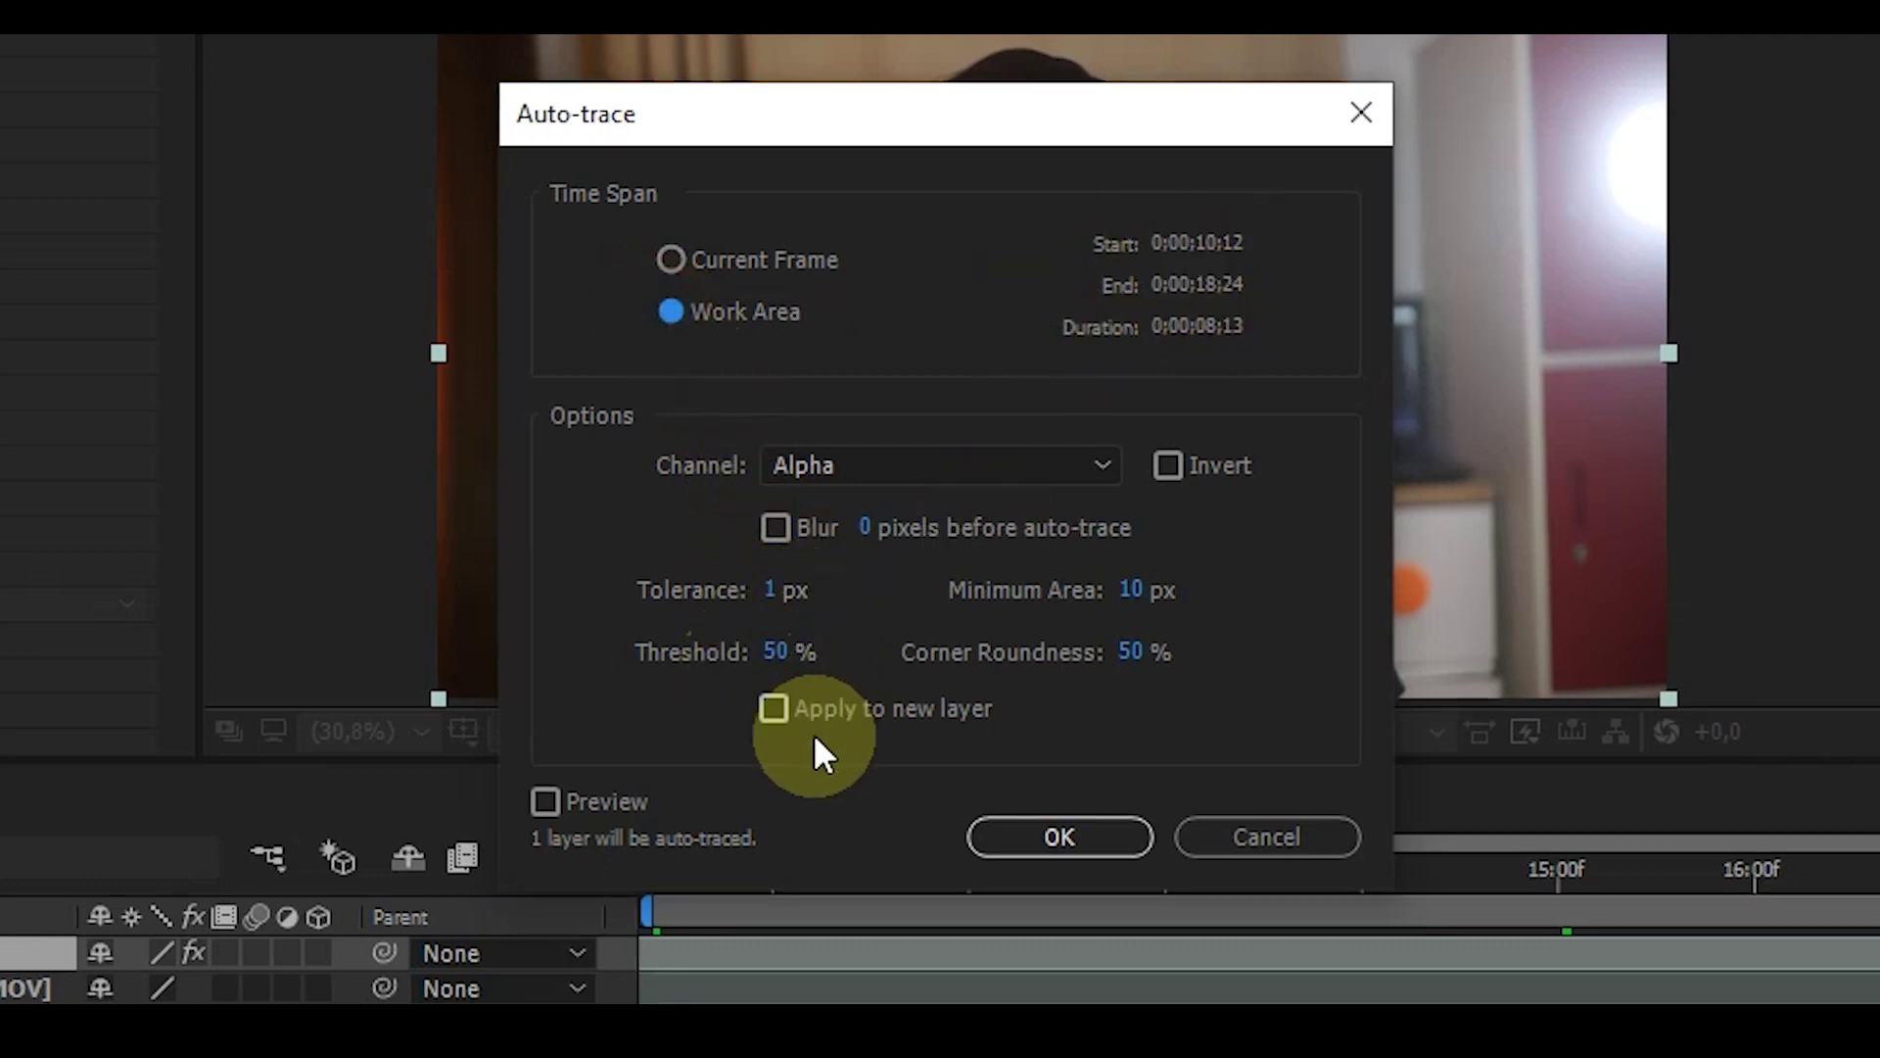
left_click(781, 723)
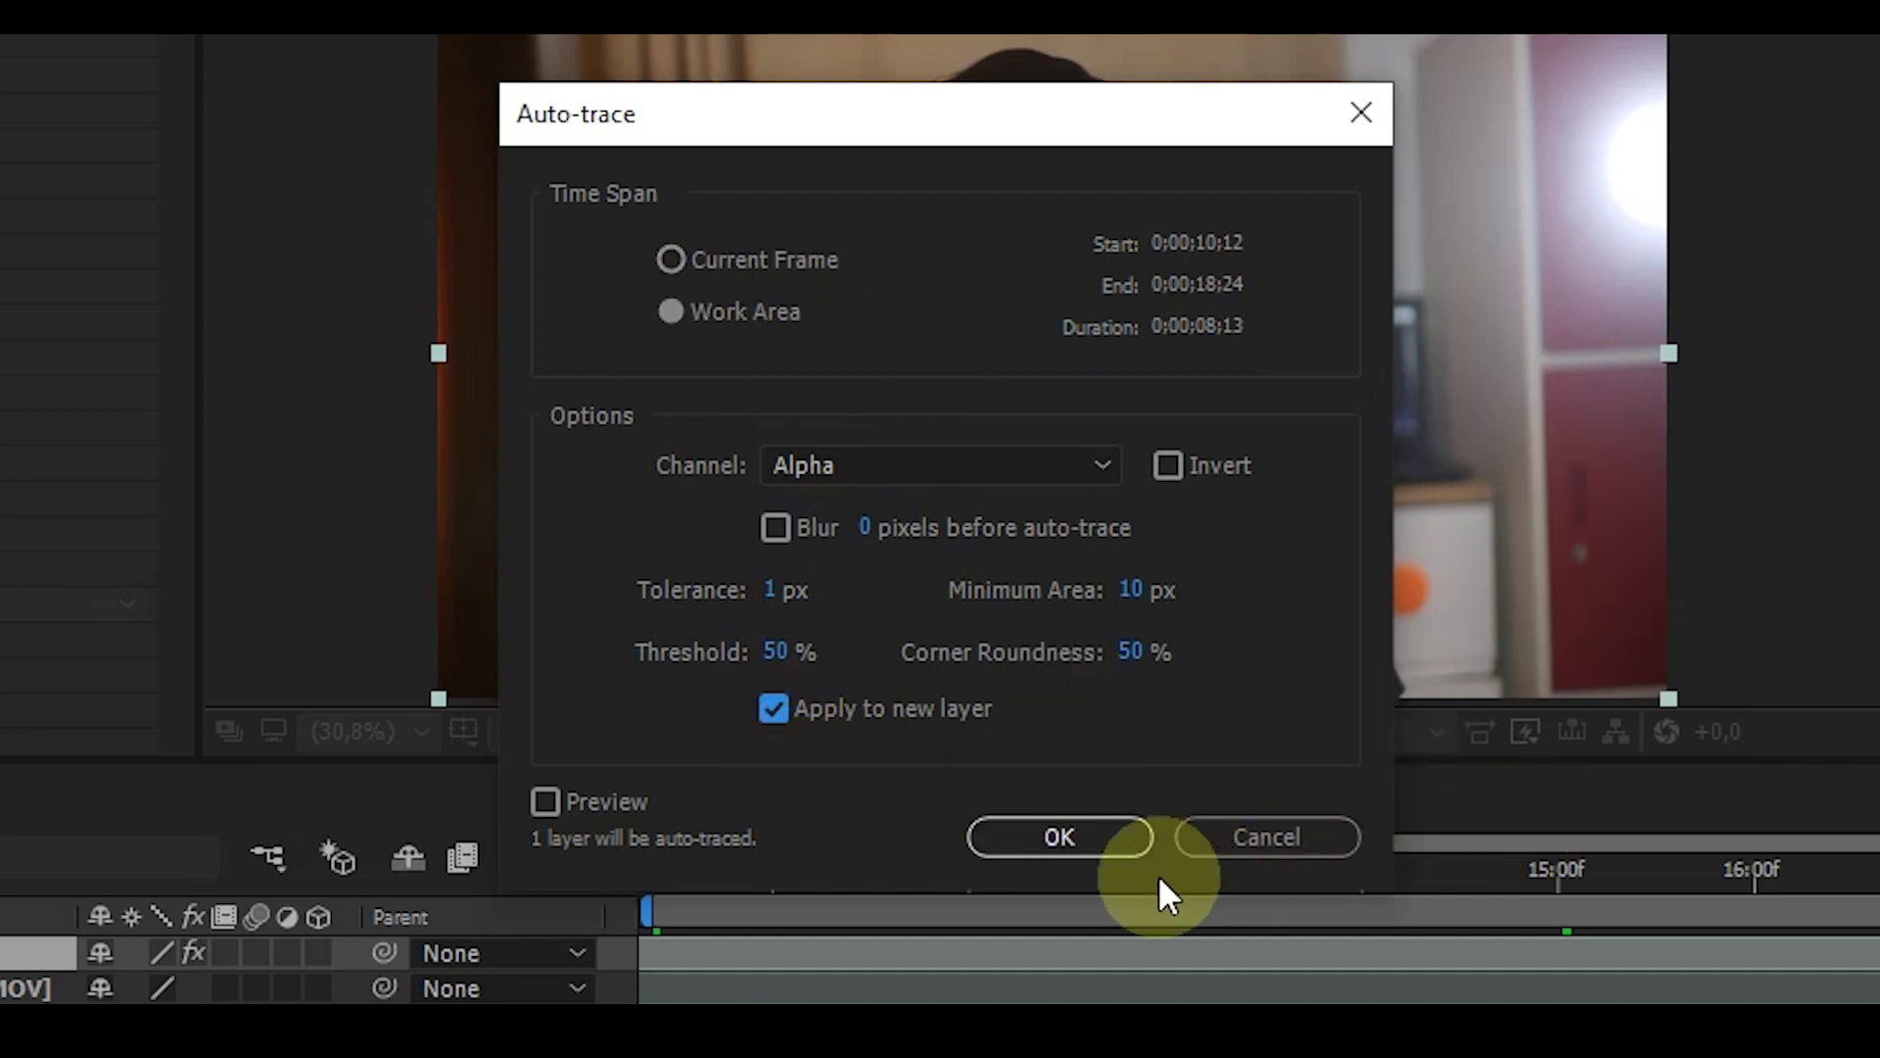
left_click(1091, 837)
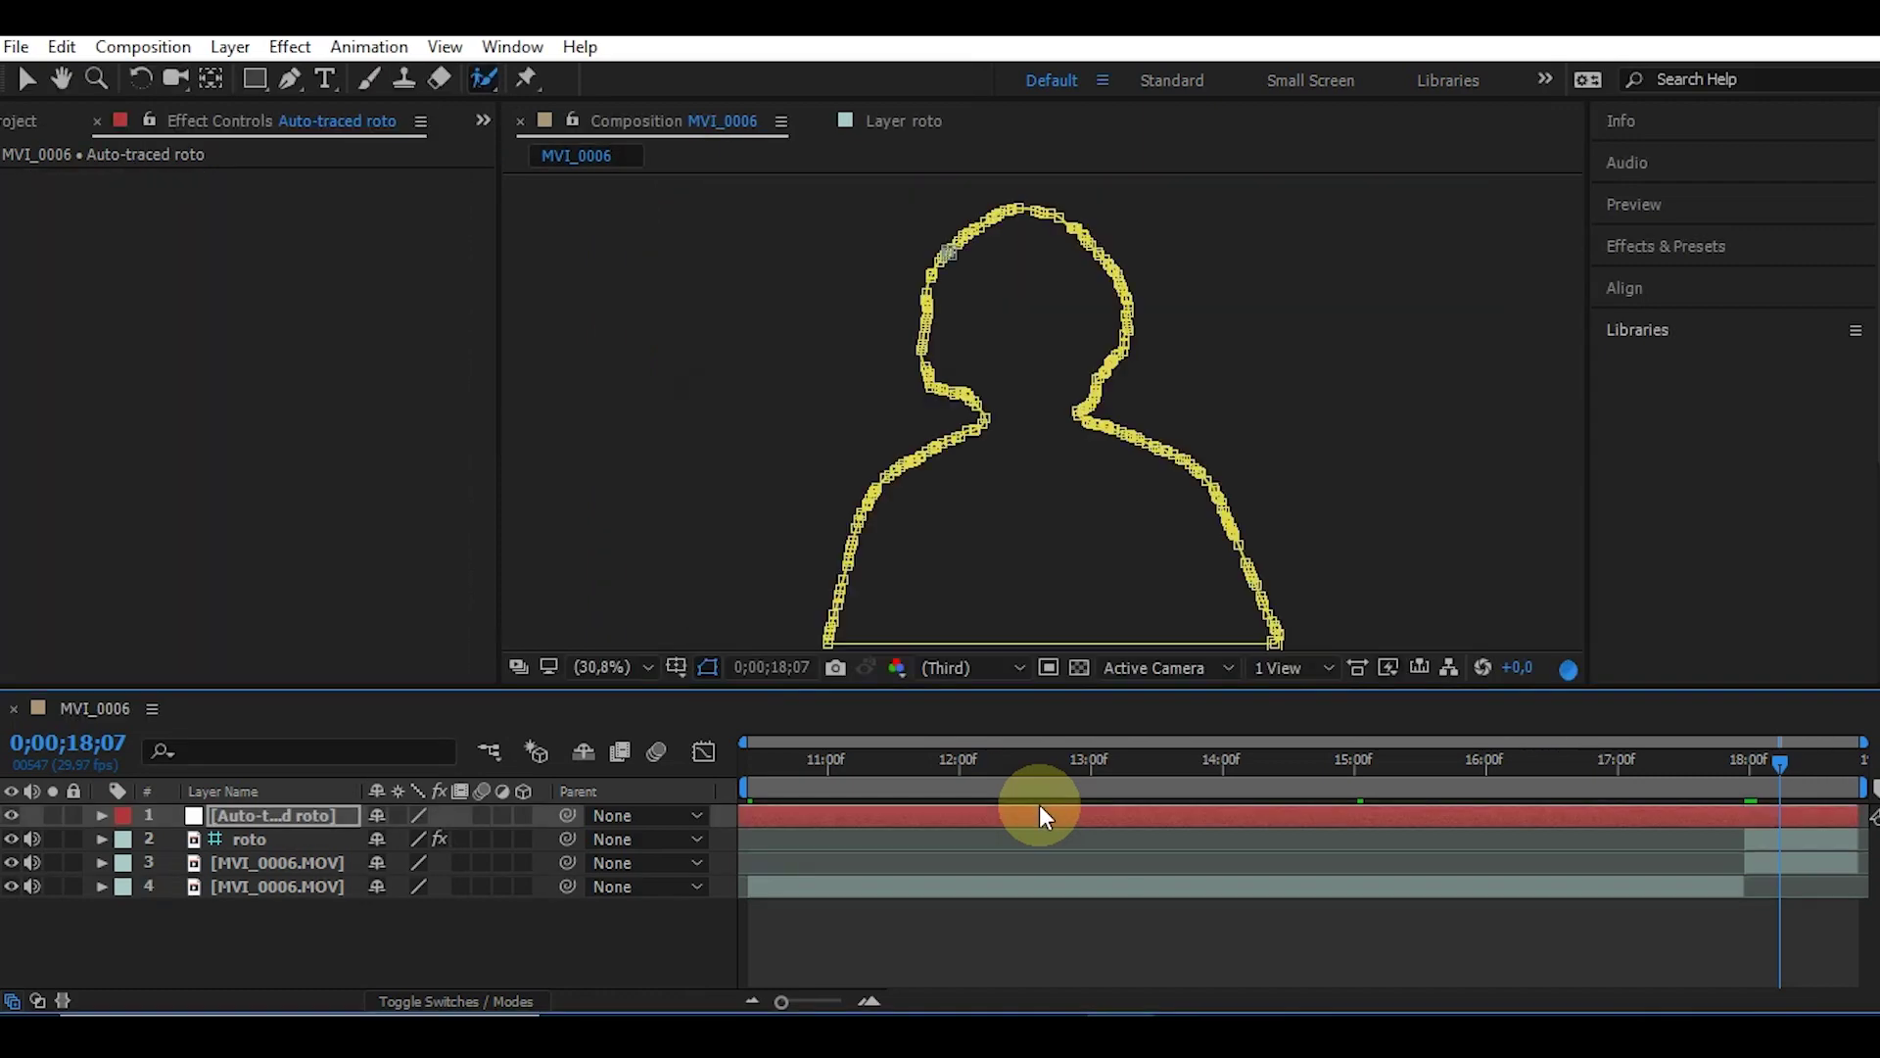
- At 18;01, set the Auto-traced roto layer's blend mode to Add
left_click(1753, 760)
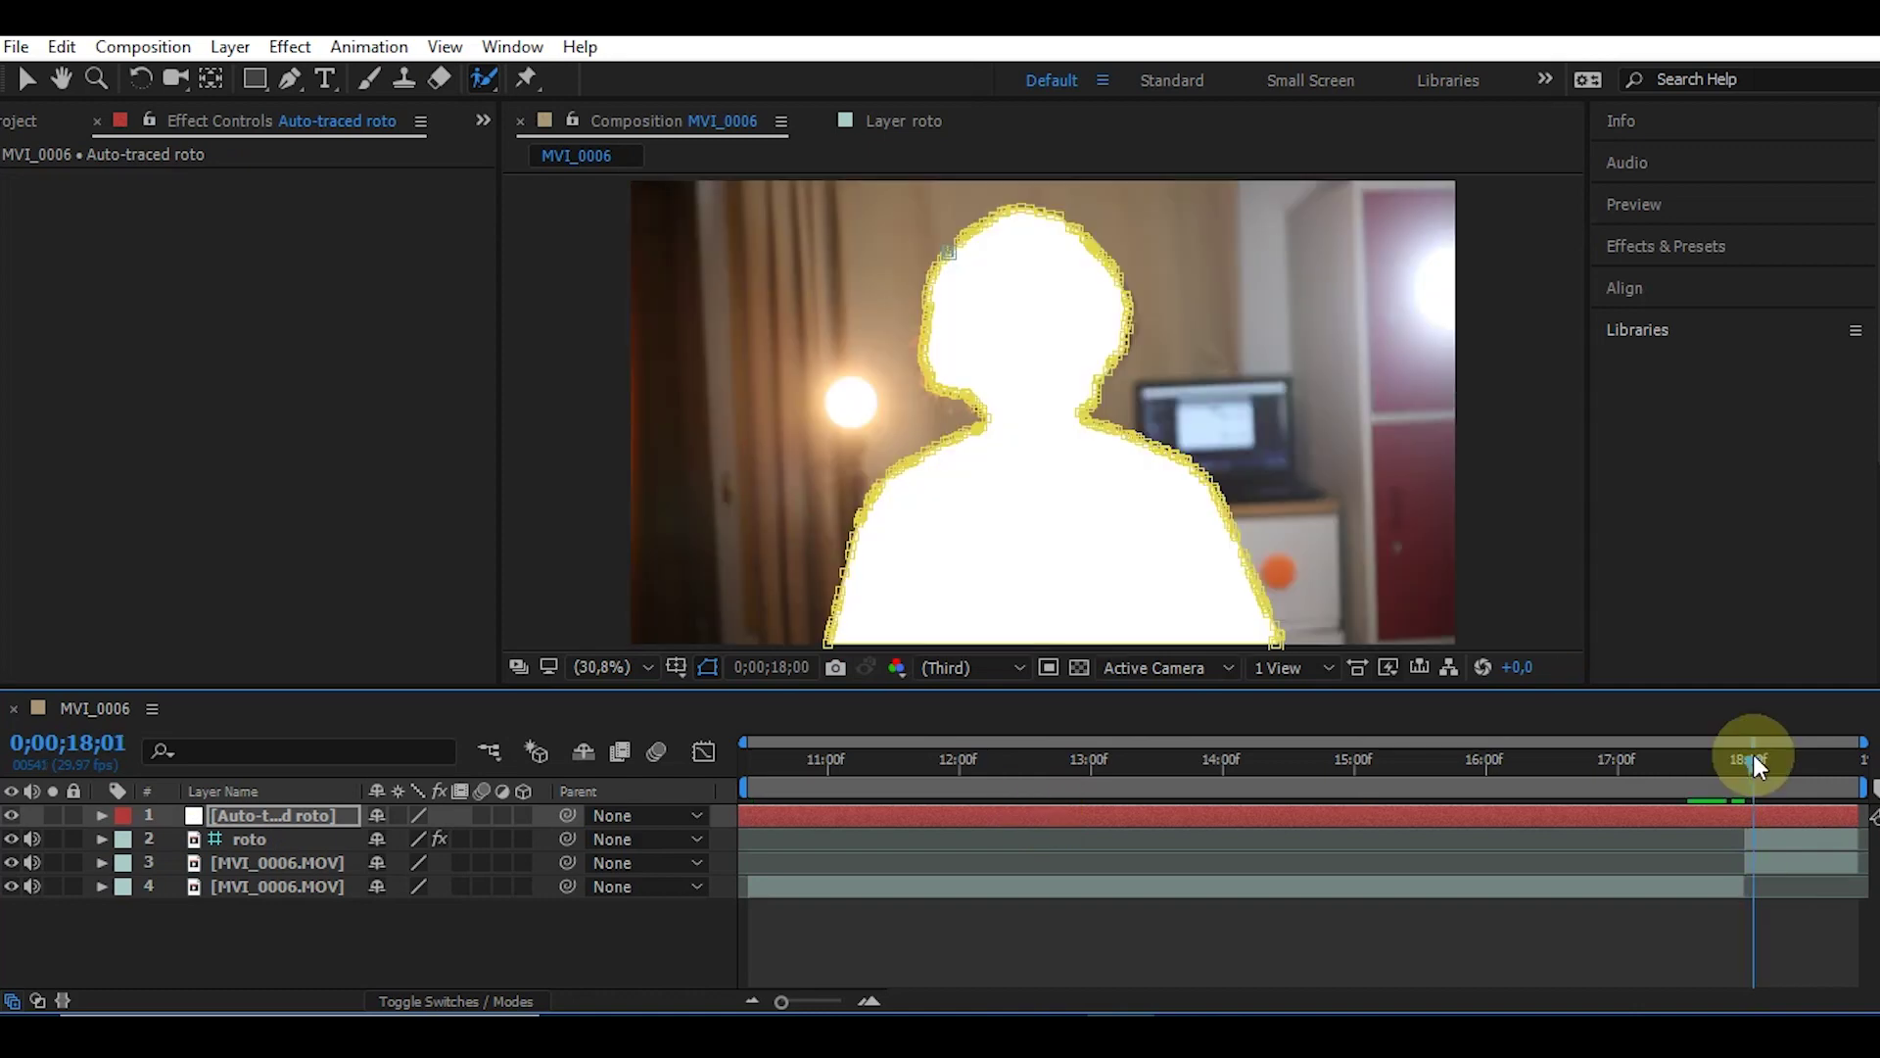
left_click(304, 814)
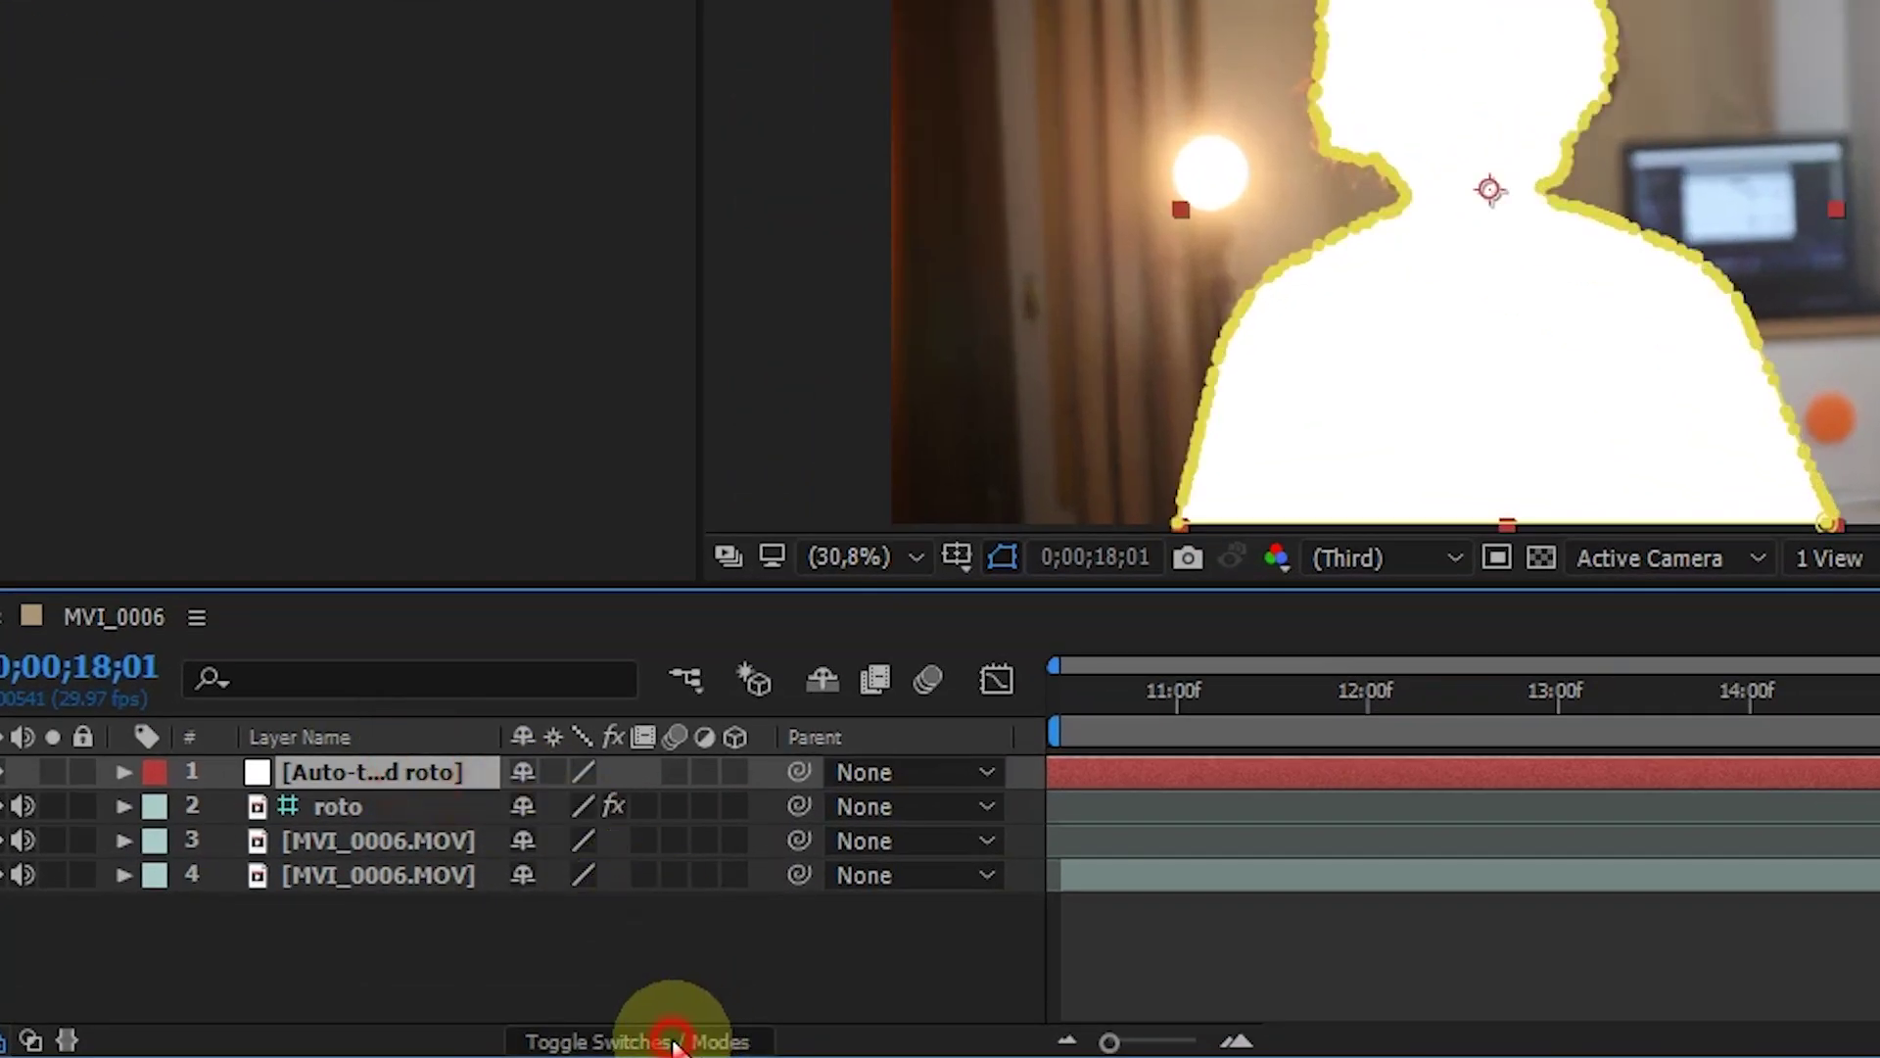
left_click(672, 1043)
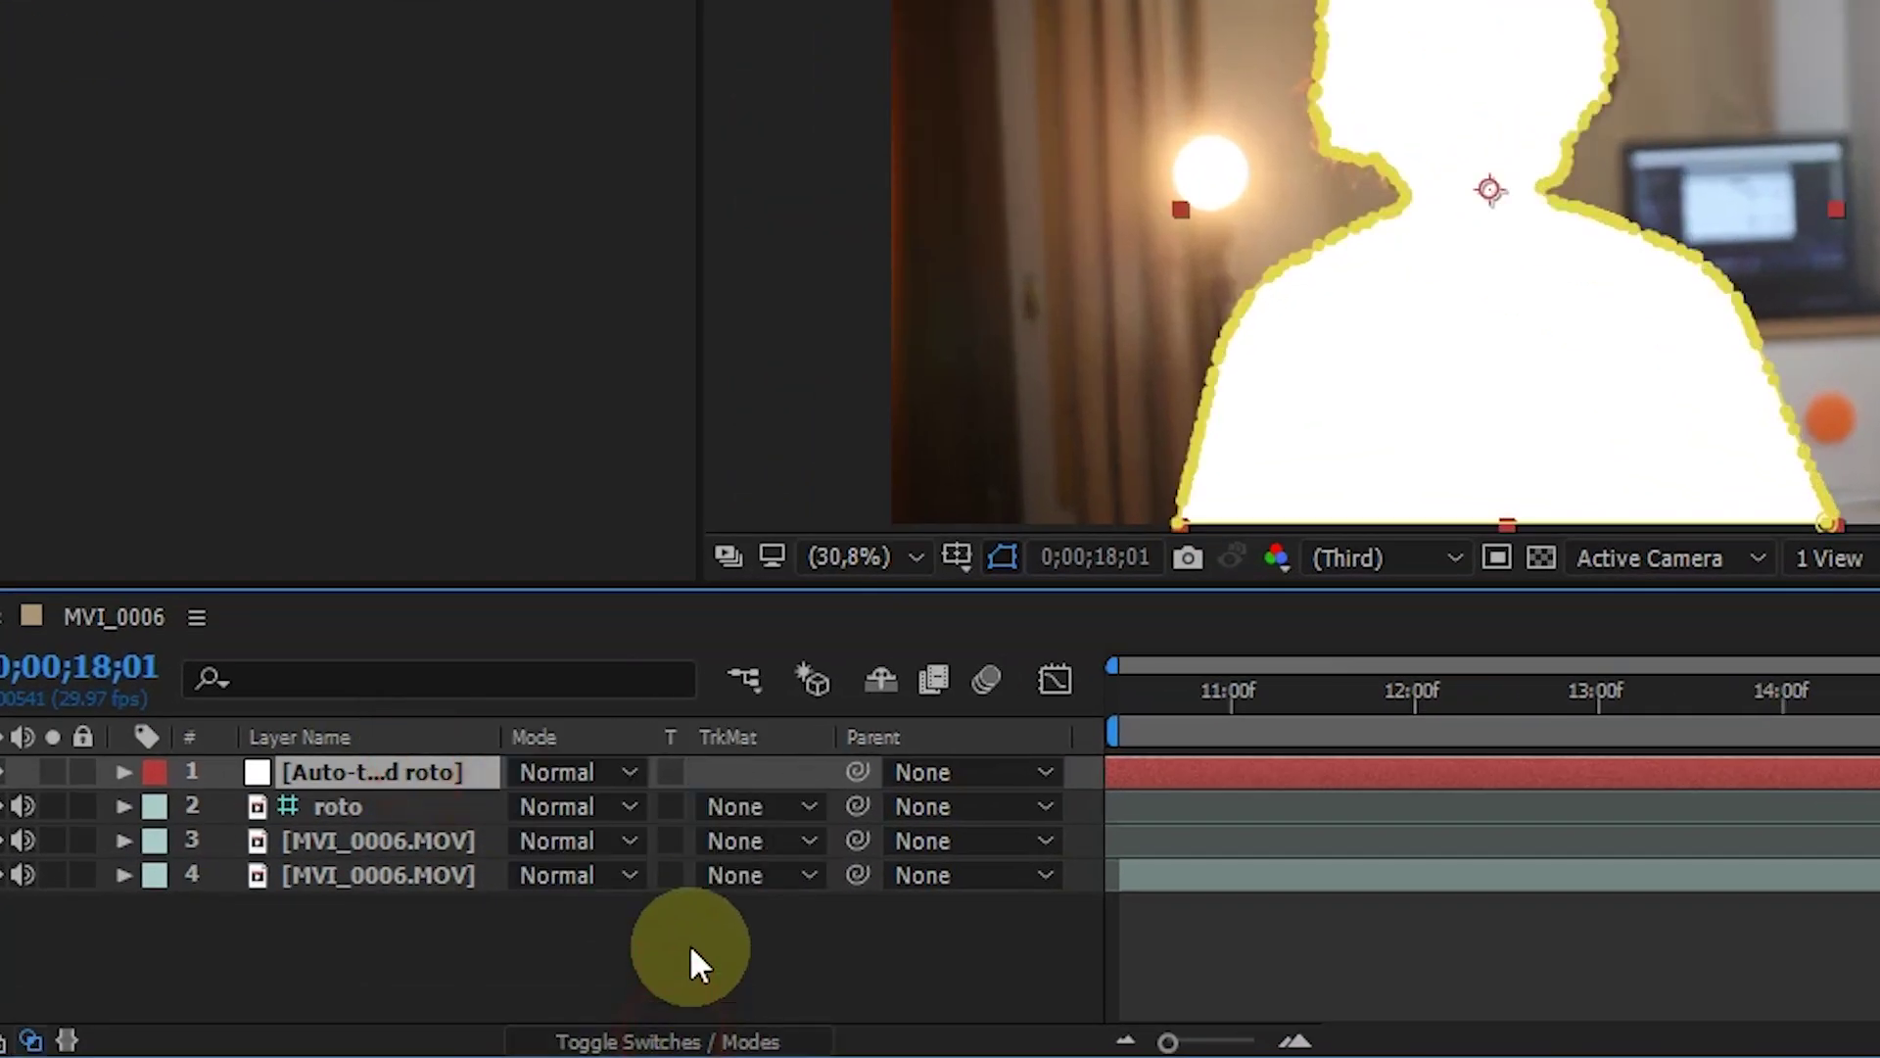
left_click(586, 772)
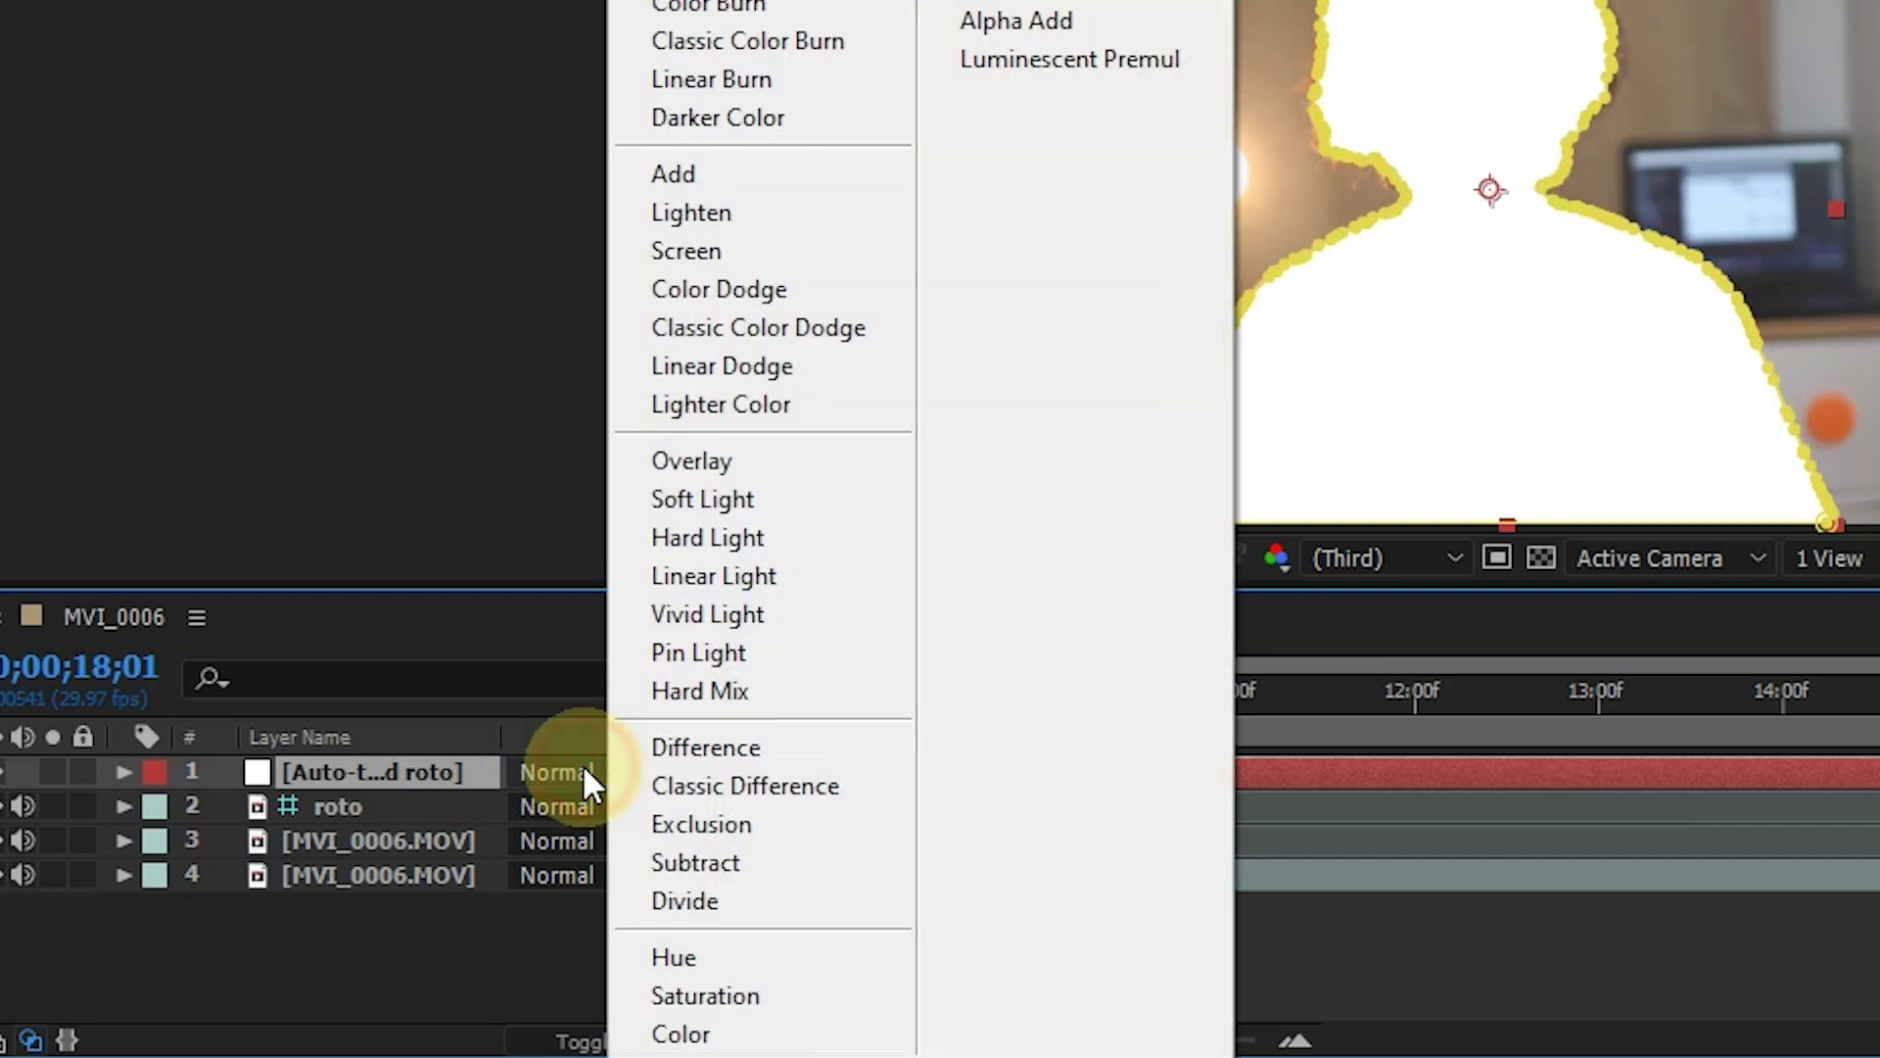
left_click(697, 175)
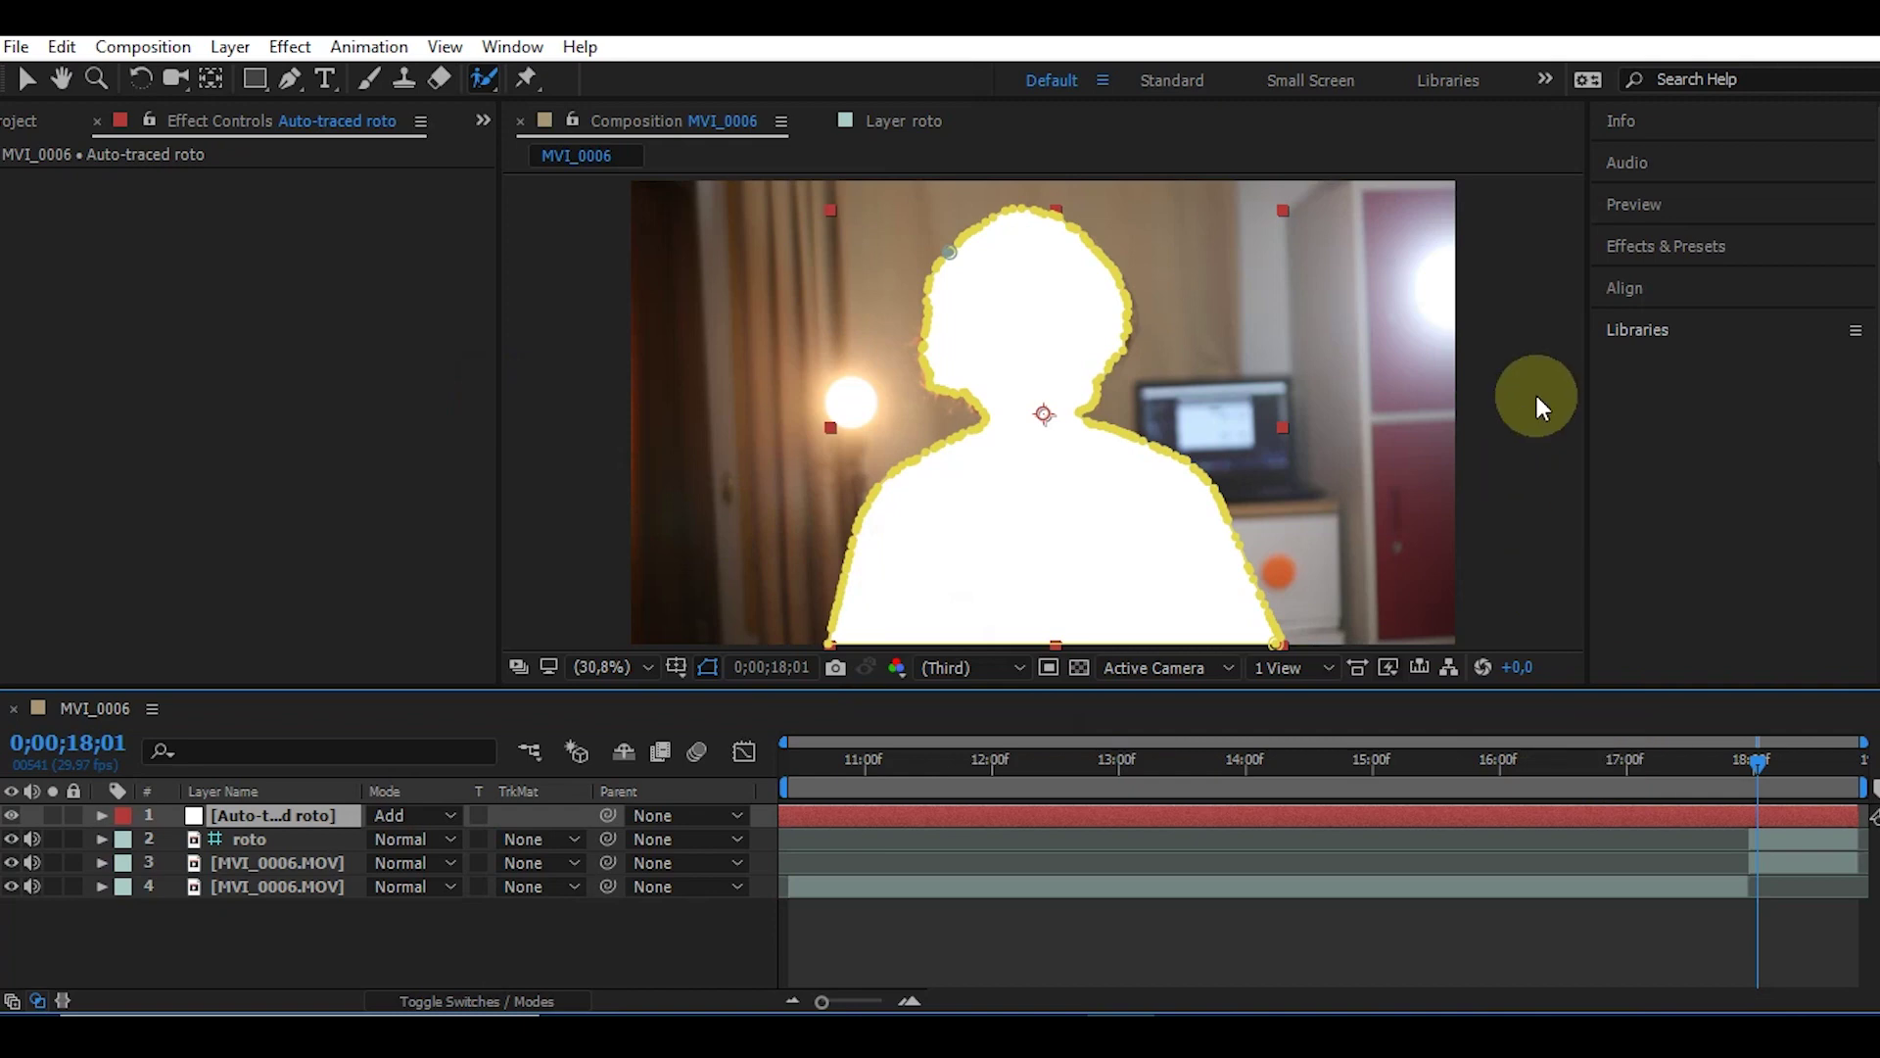
left_click(1649, 250)
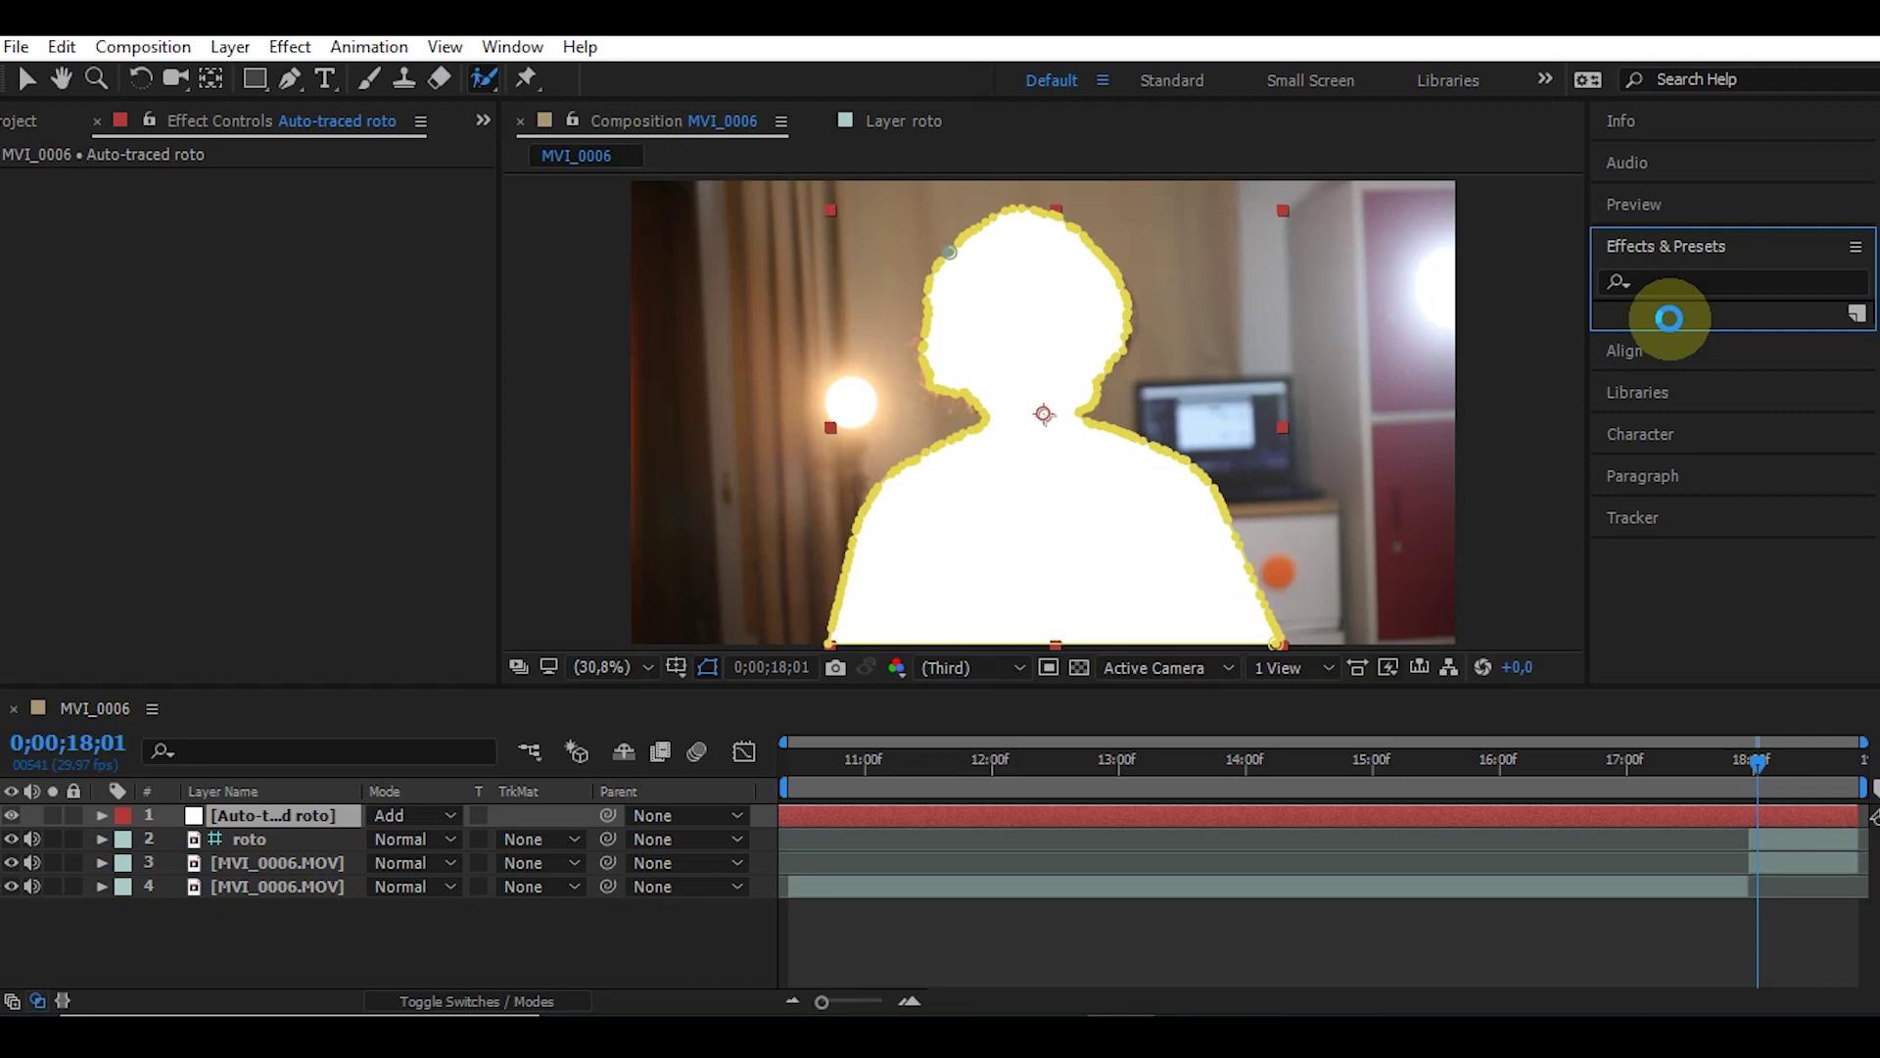
- Search Effects & Presets for 'sabe' and apply Saber to the Auto-traced roto layer
left_click(1713, 282)
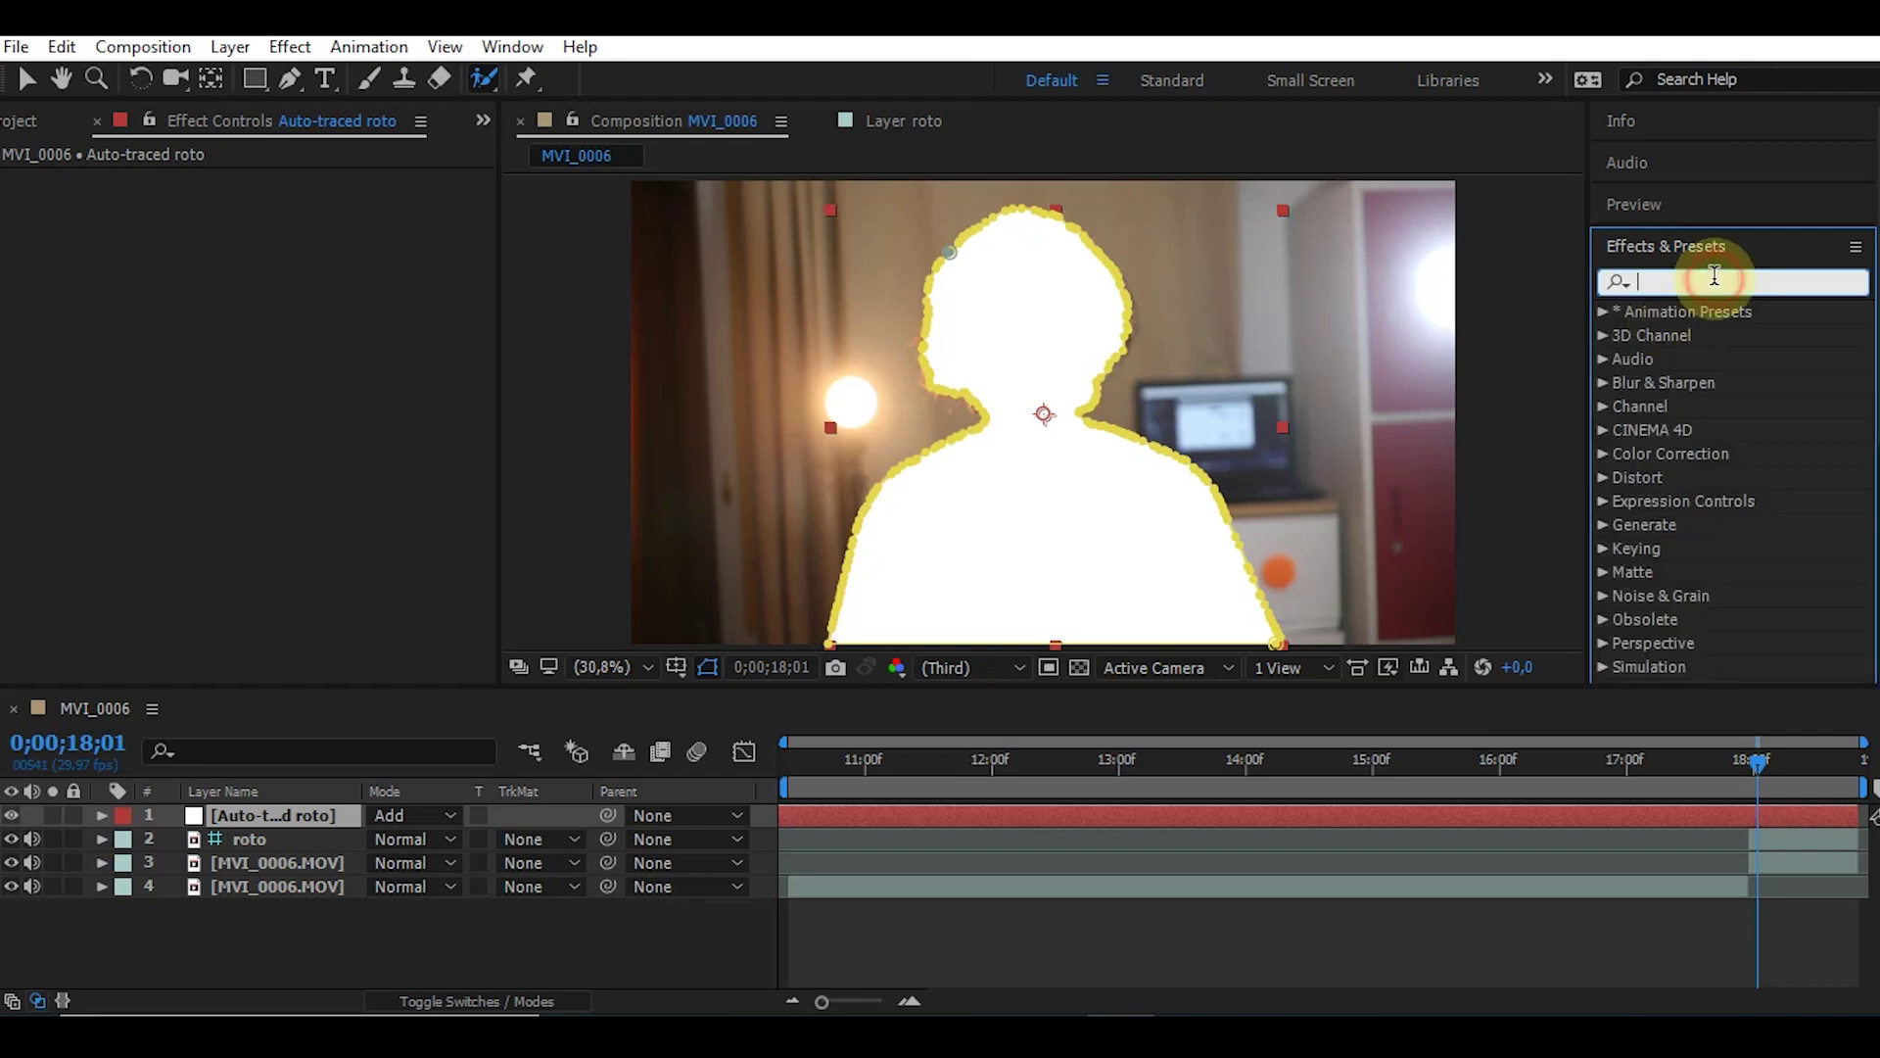
type("sabe")
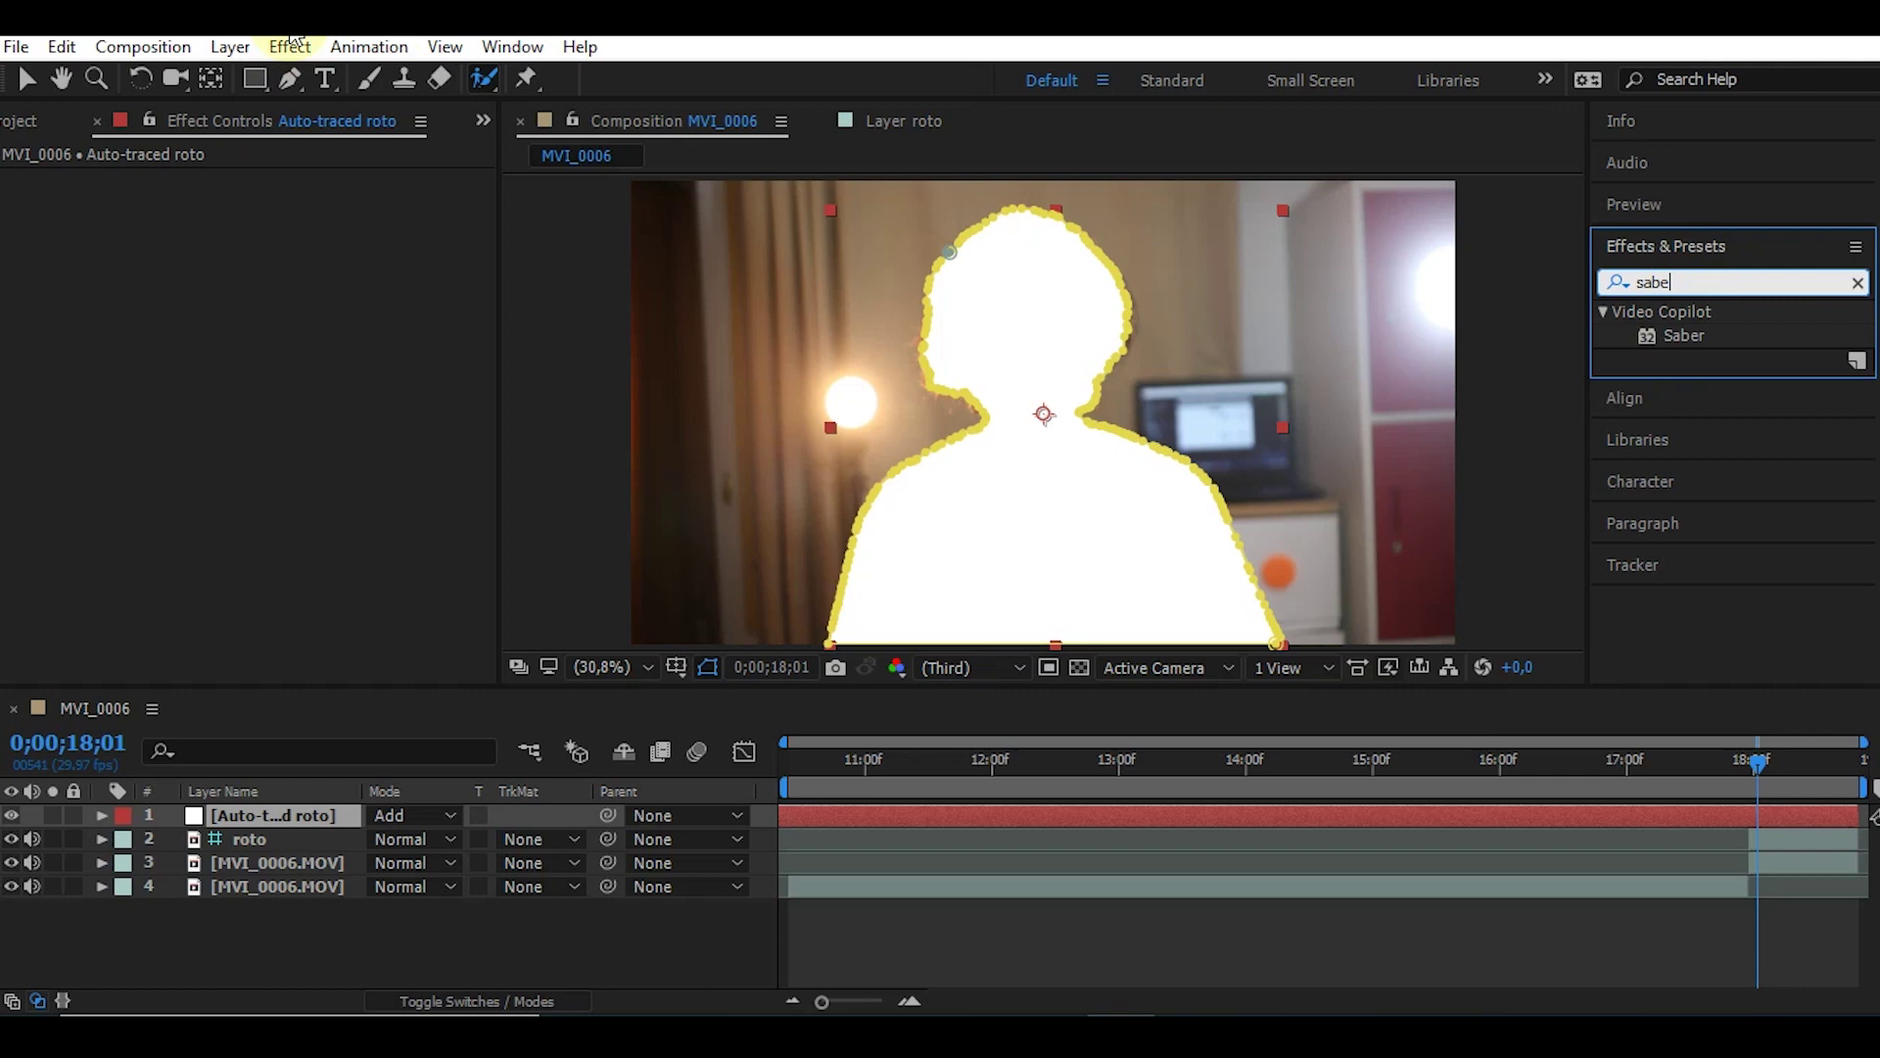
left_click_drag(1606, 338, 1266, 434)
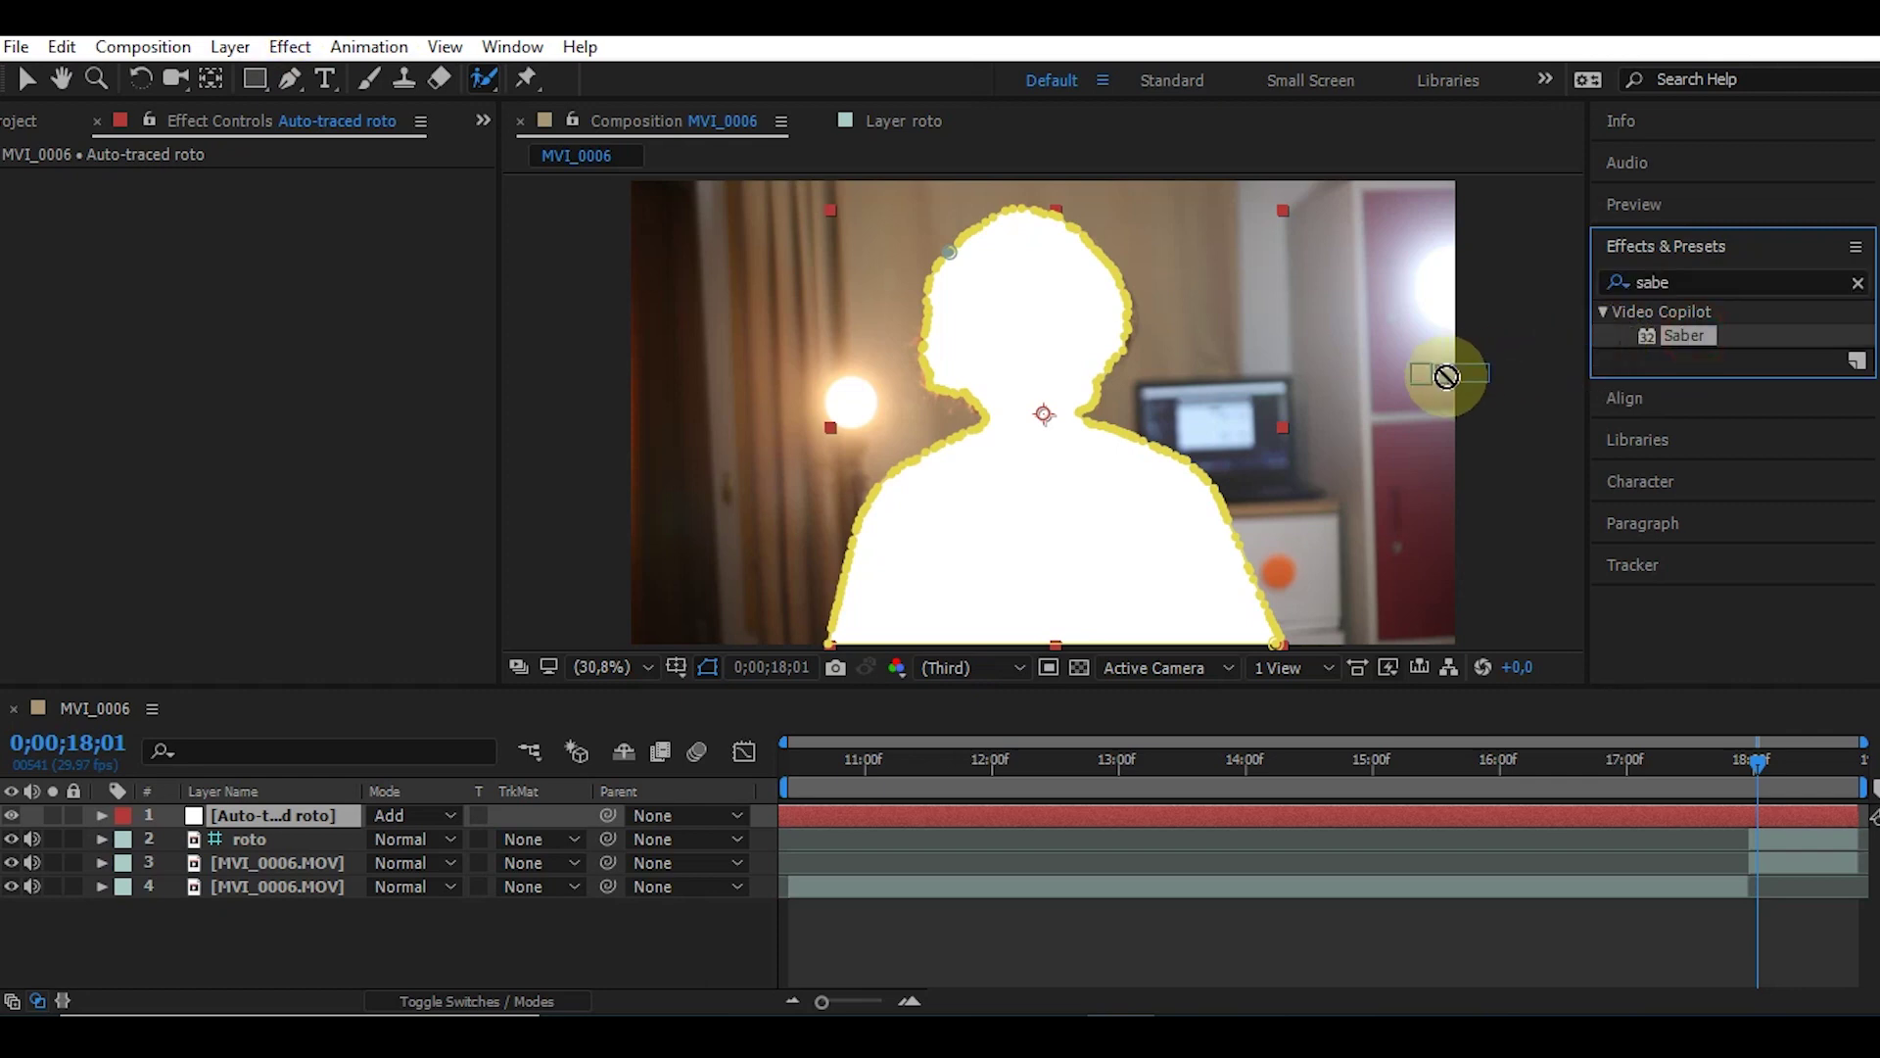
left_click_drag(1267, 435, 298, 819)
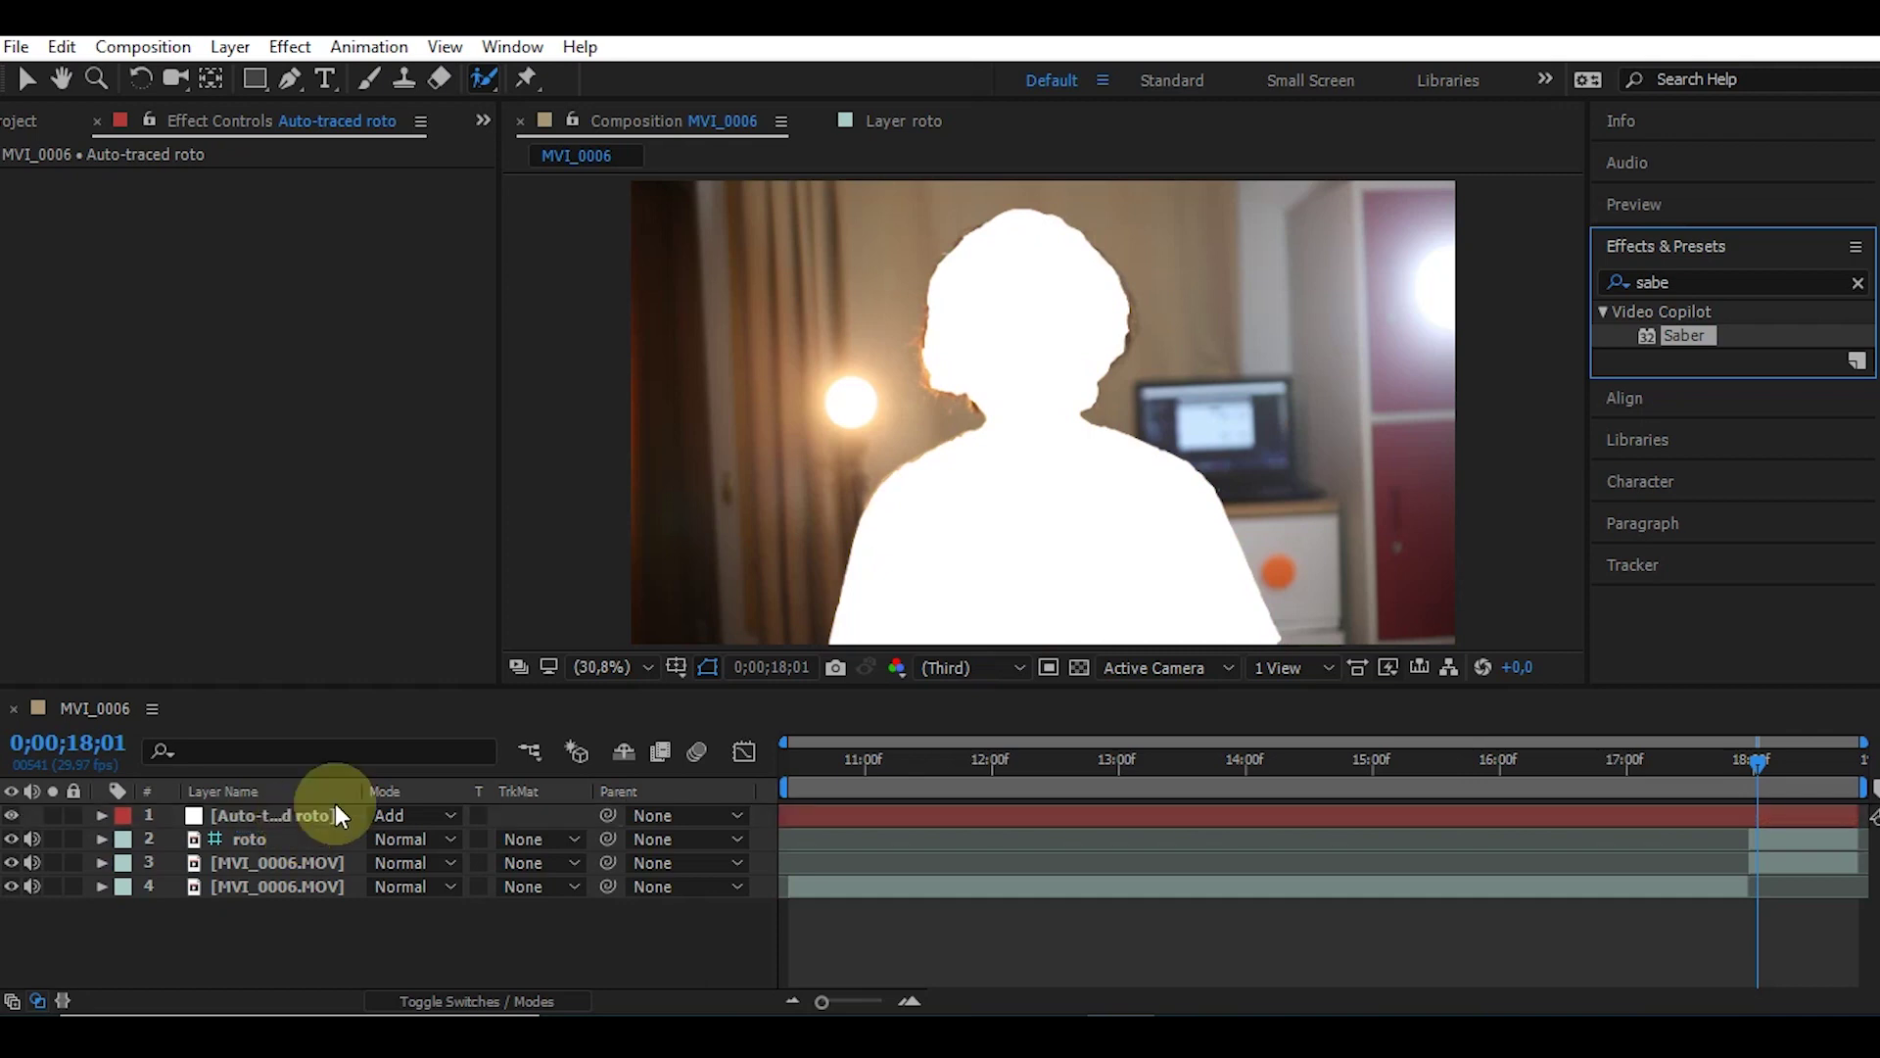
key("v")
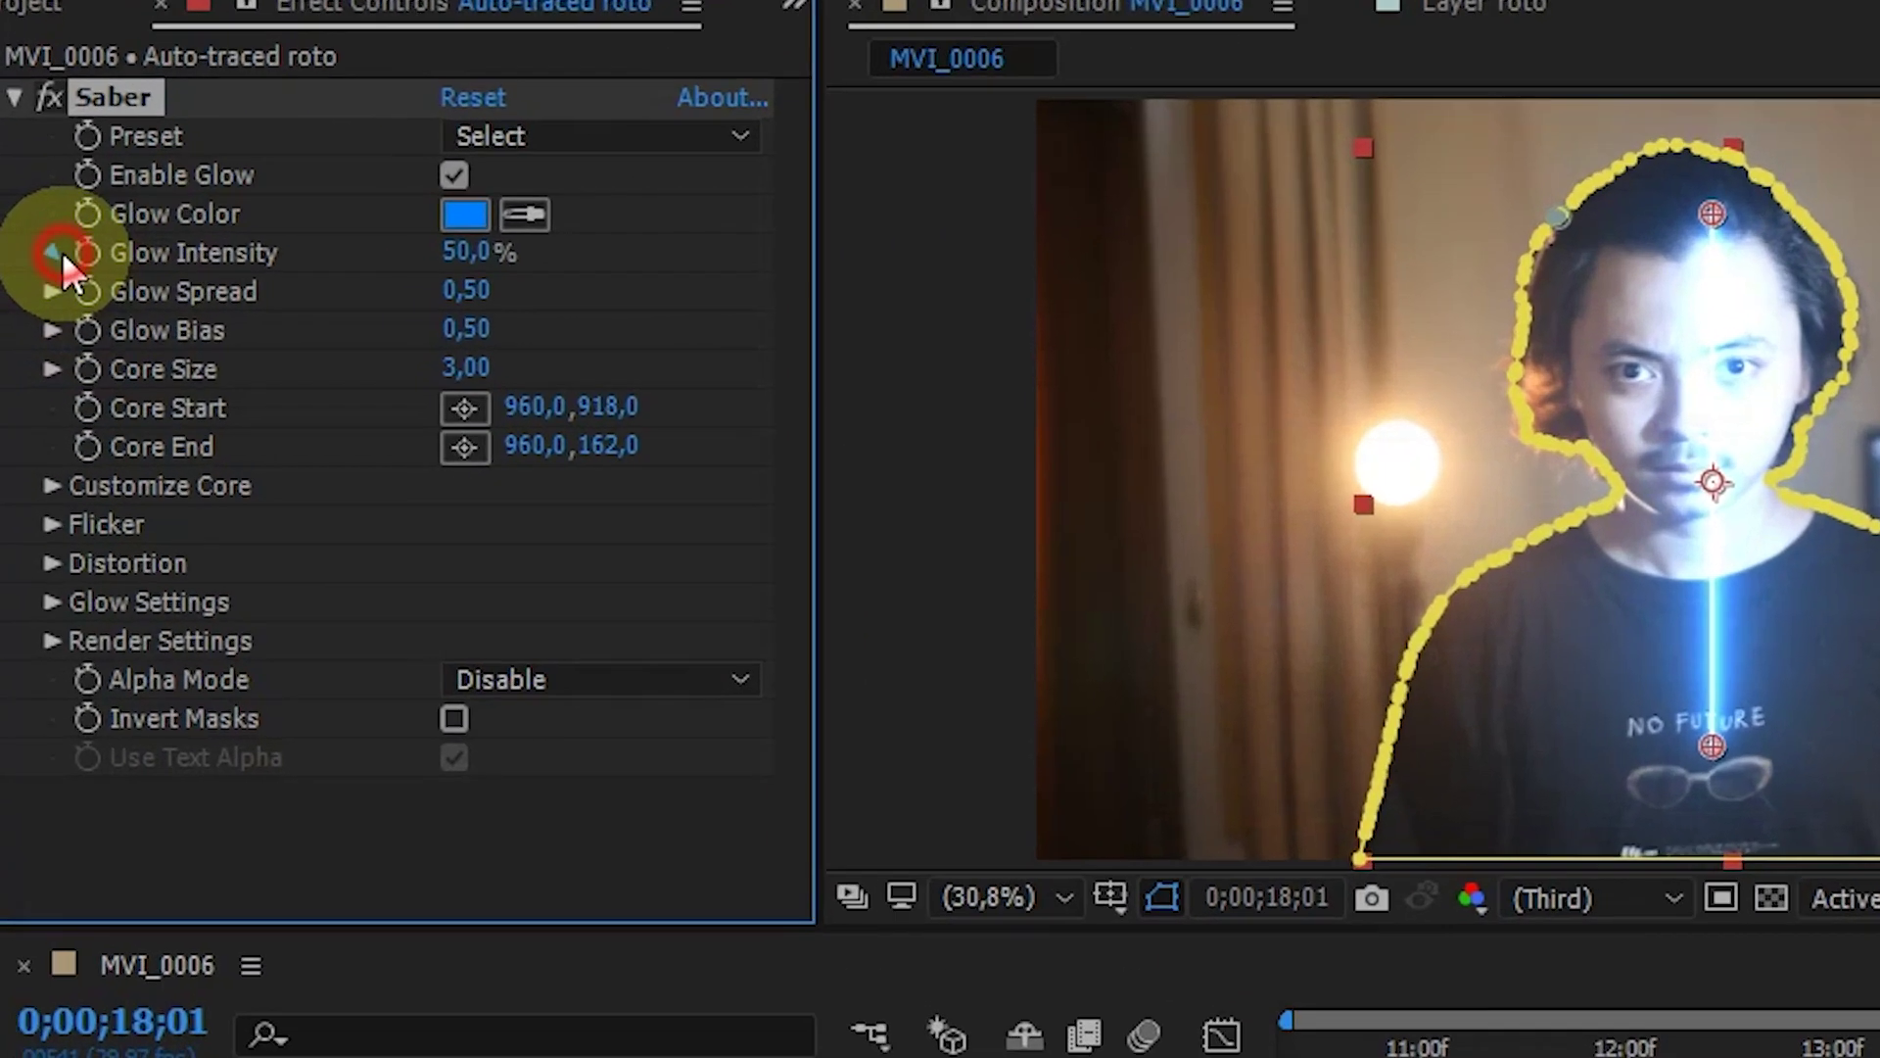
- Under Saber's Customize Core, set Core Type to Layer Masks
left_click(32, 275)
left_click(57, 254)
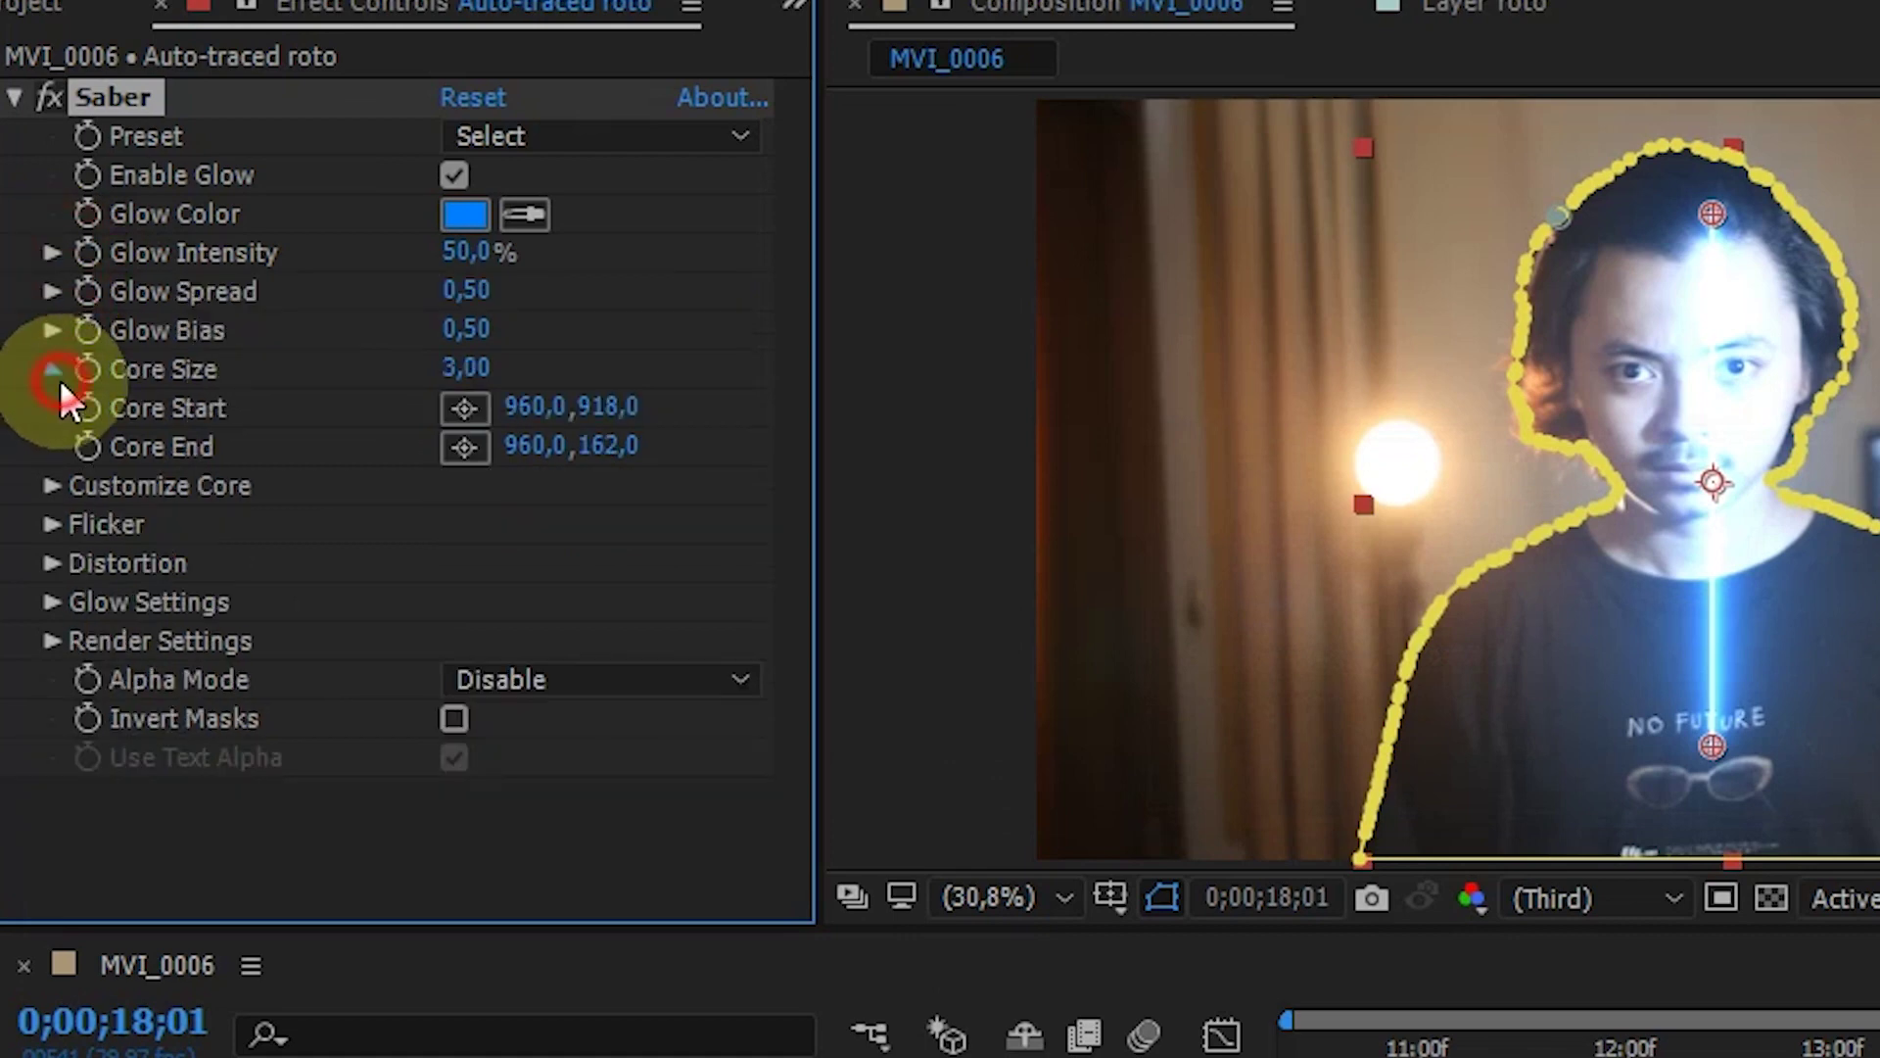
left_click(56, 372)
left_click(56, 372)
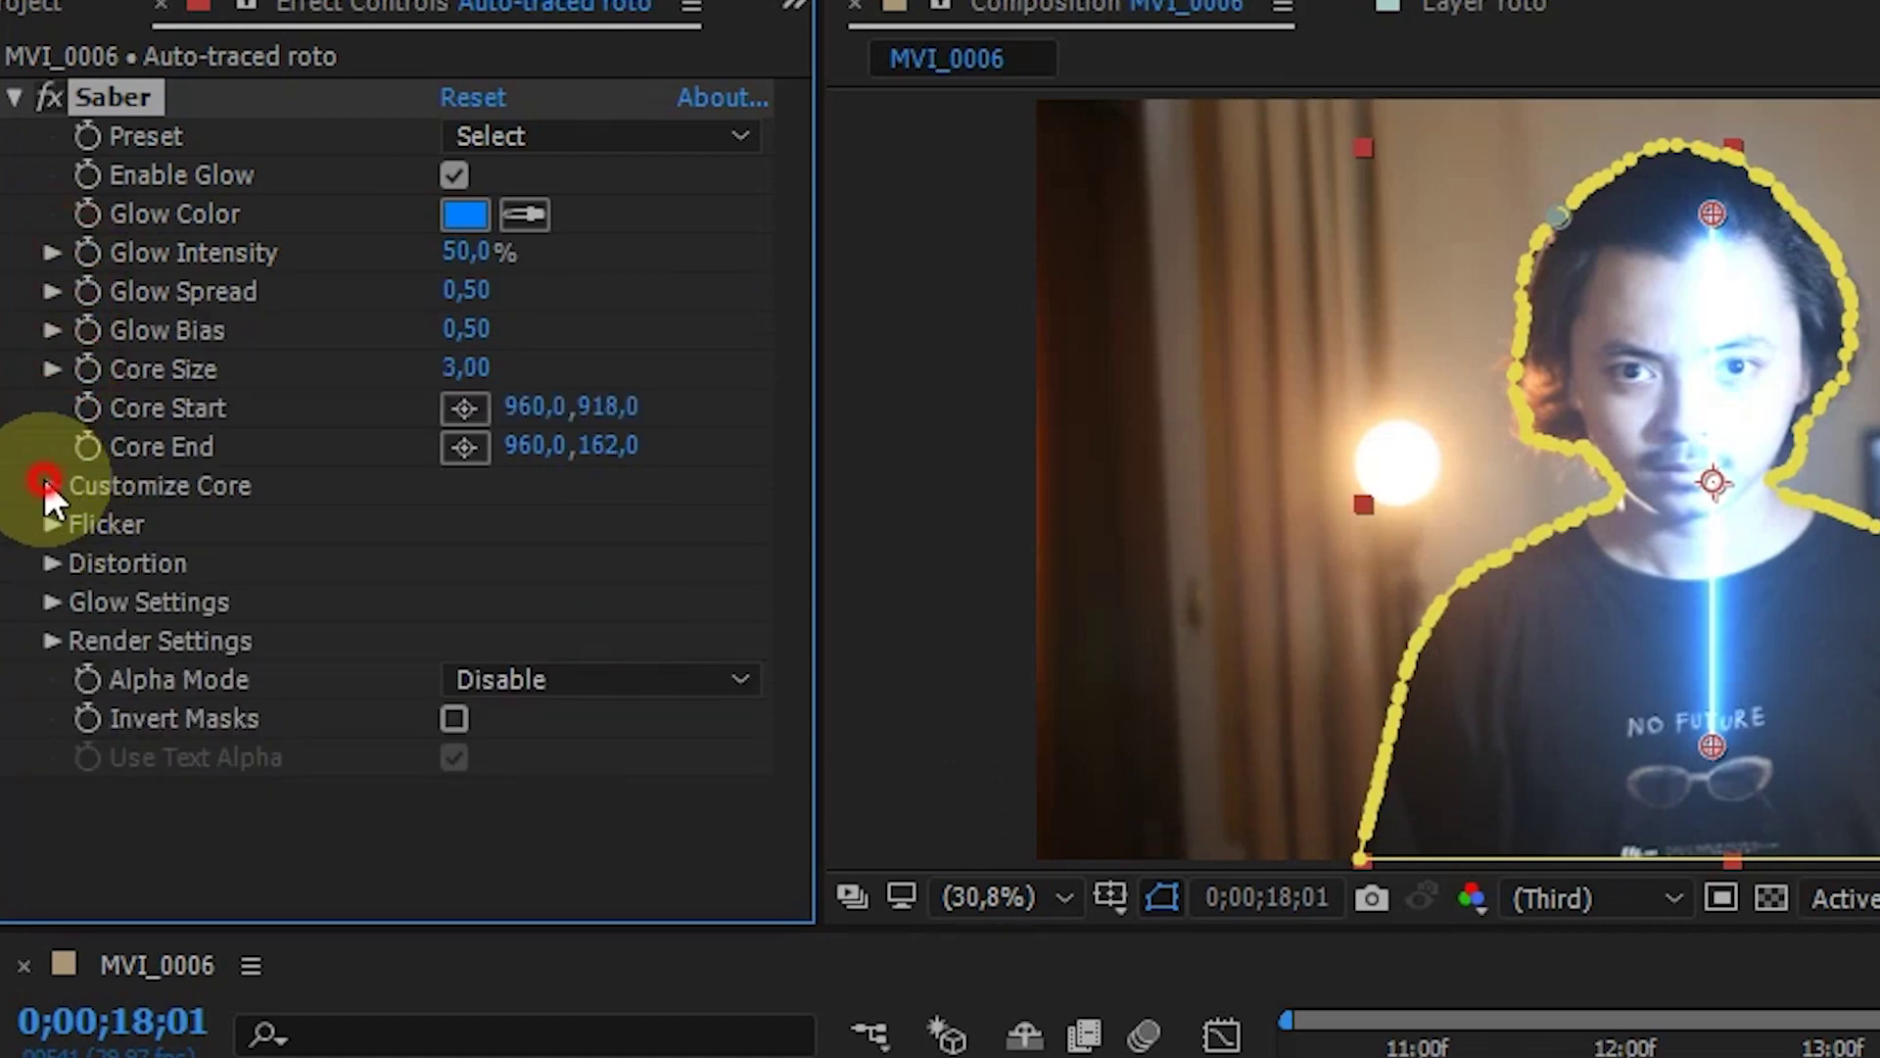
left_click(46, 482)
left_click(678, 437)
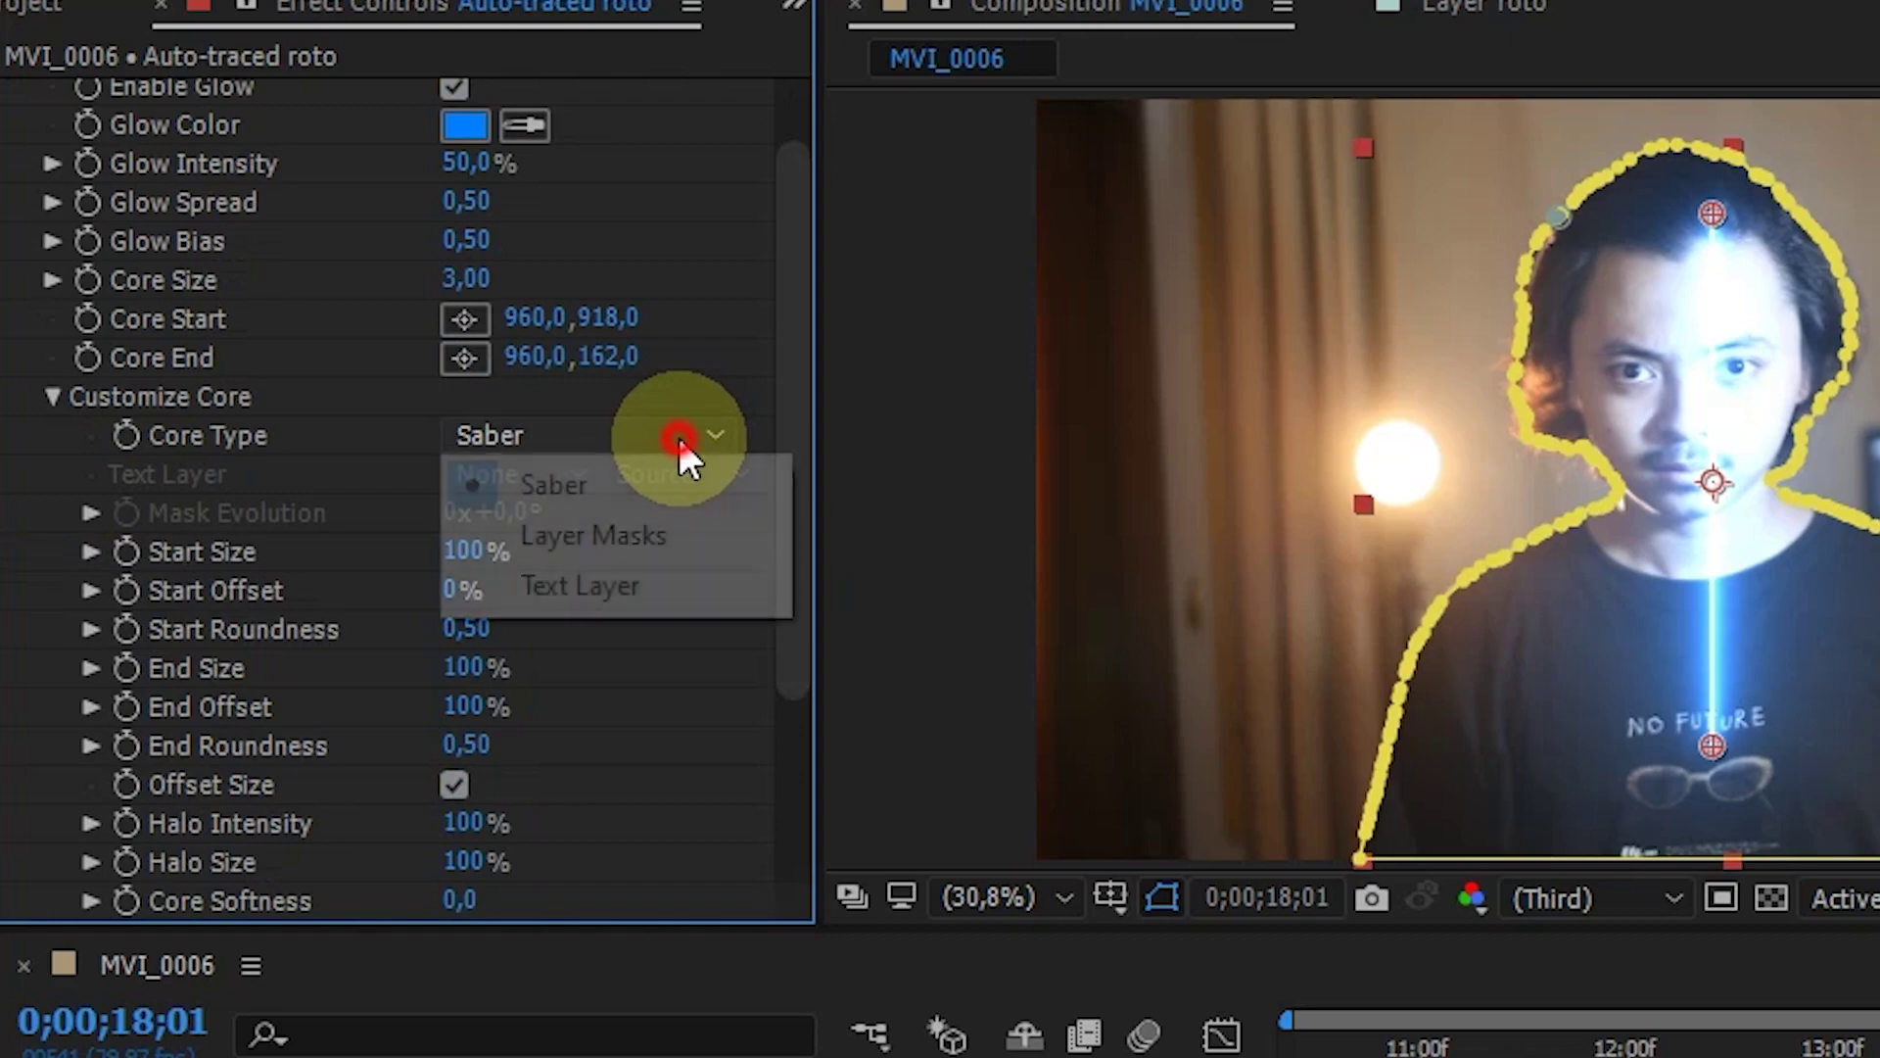
left_click(625, 528)
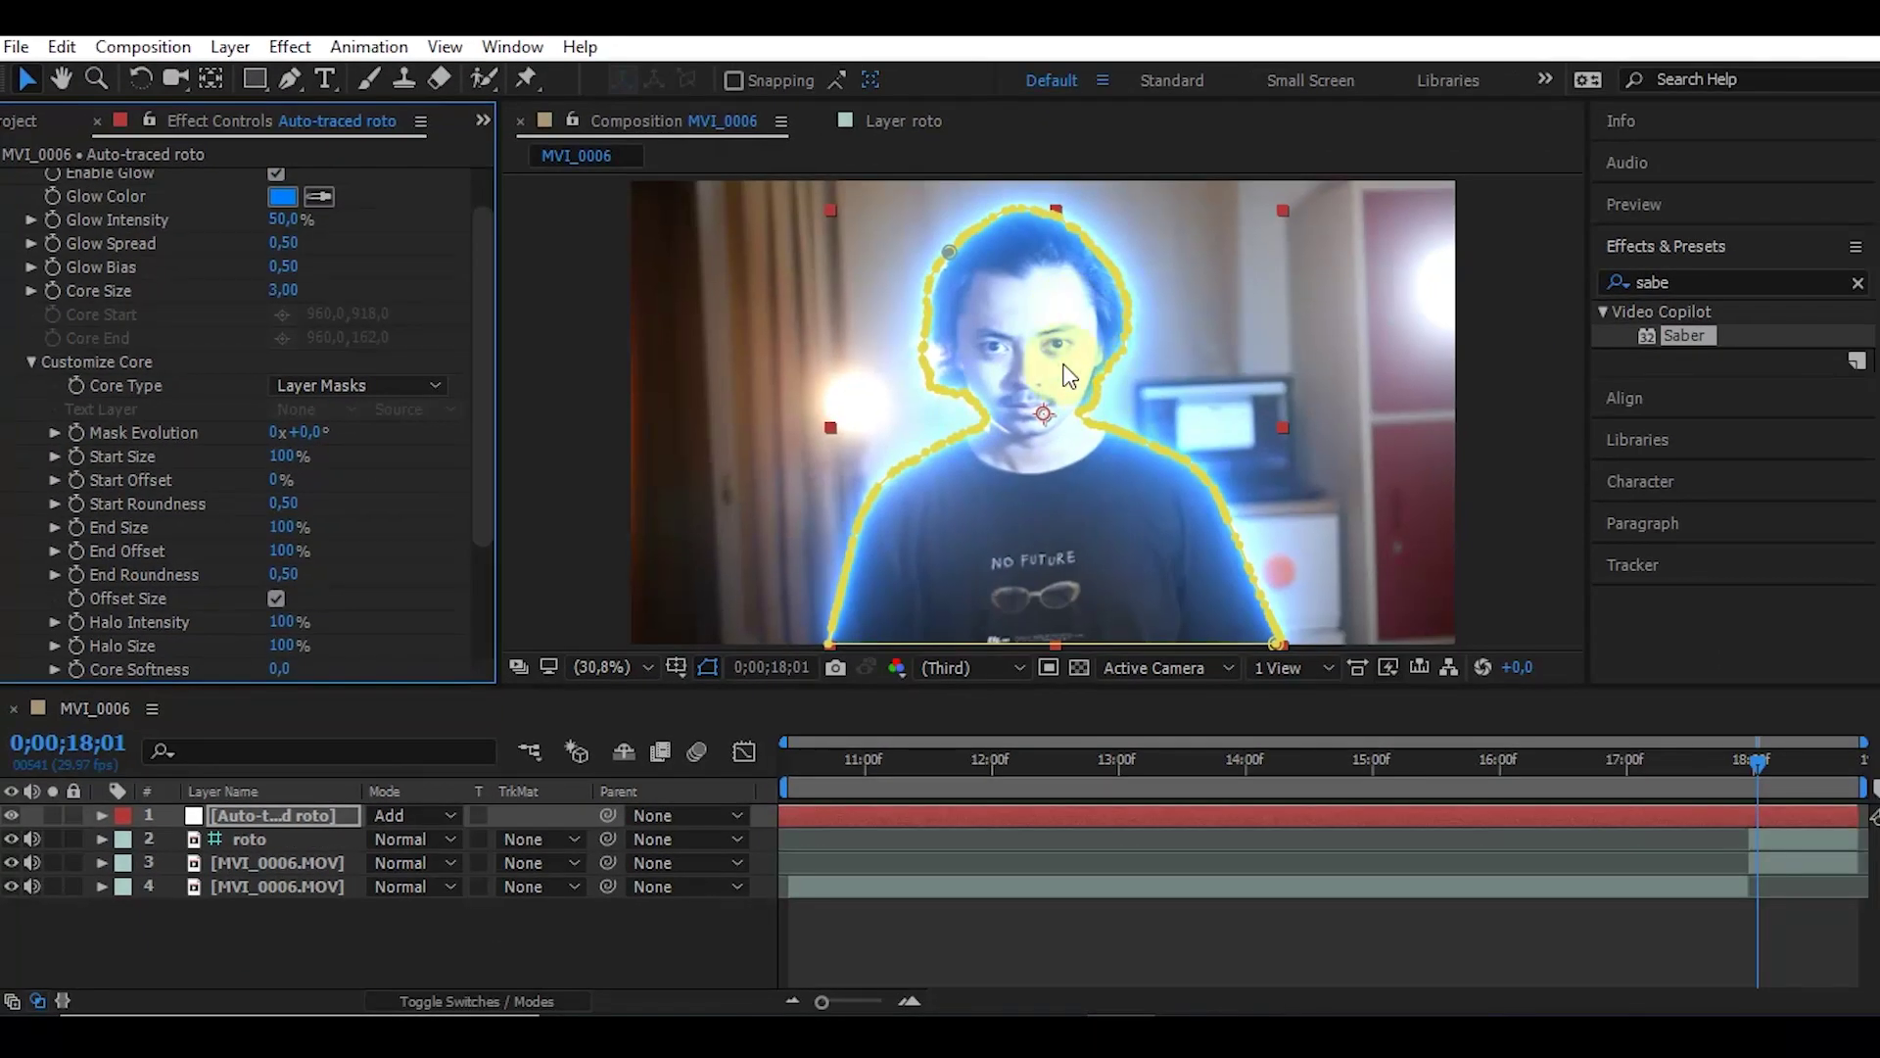
- Deselect the layers and save the project with Ctrl+S
left_click(684, 960)
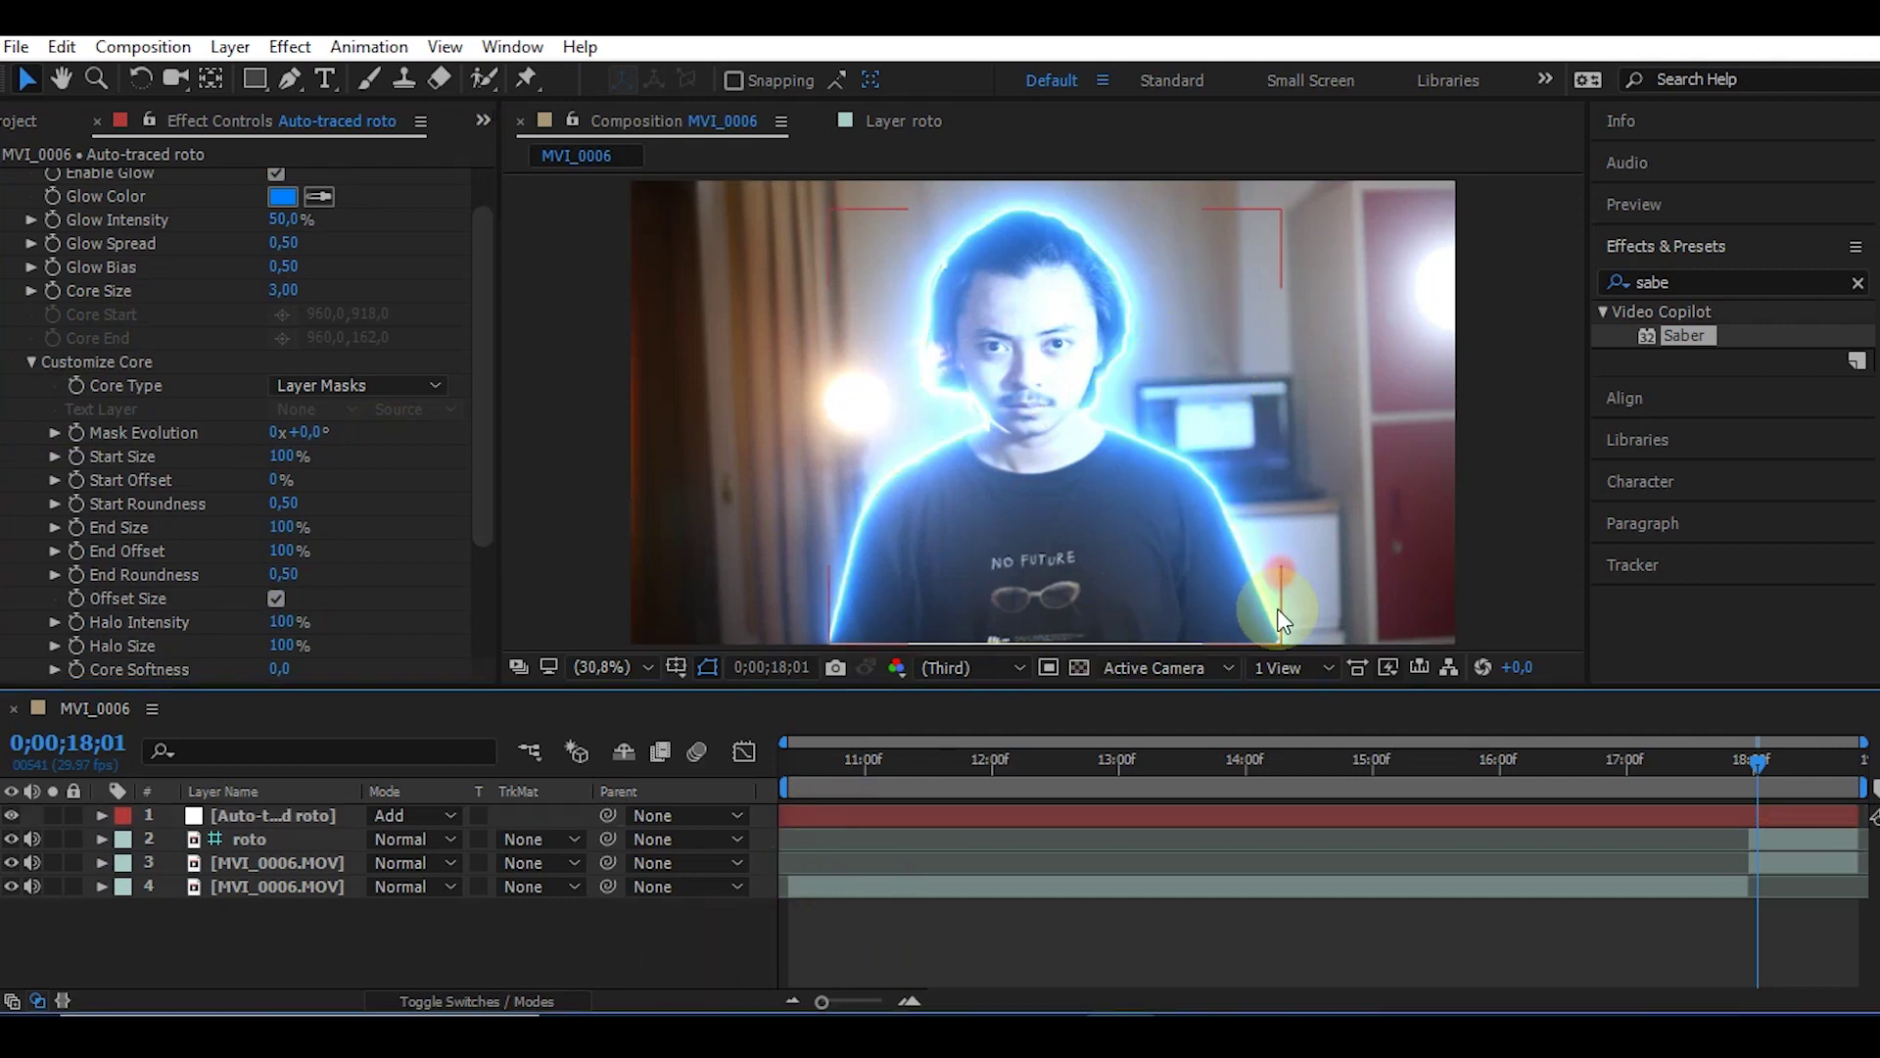
key("ctrl+s")
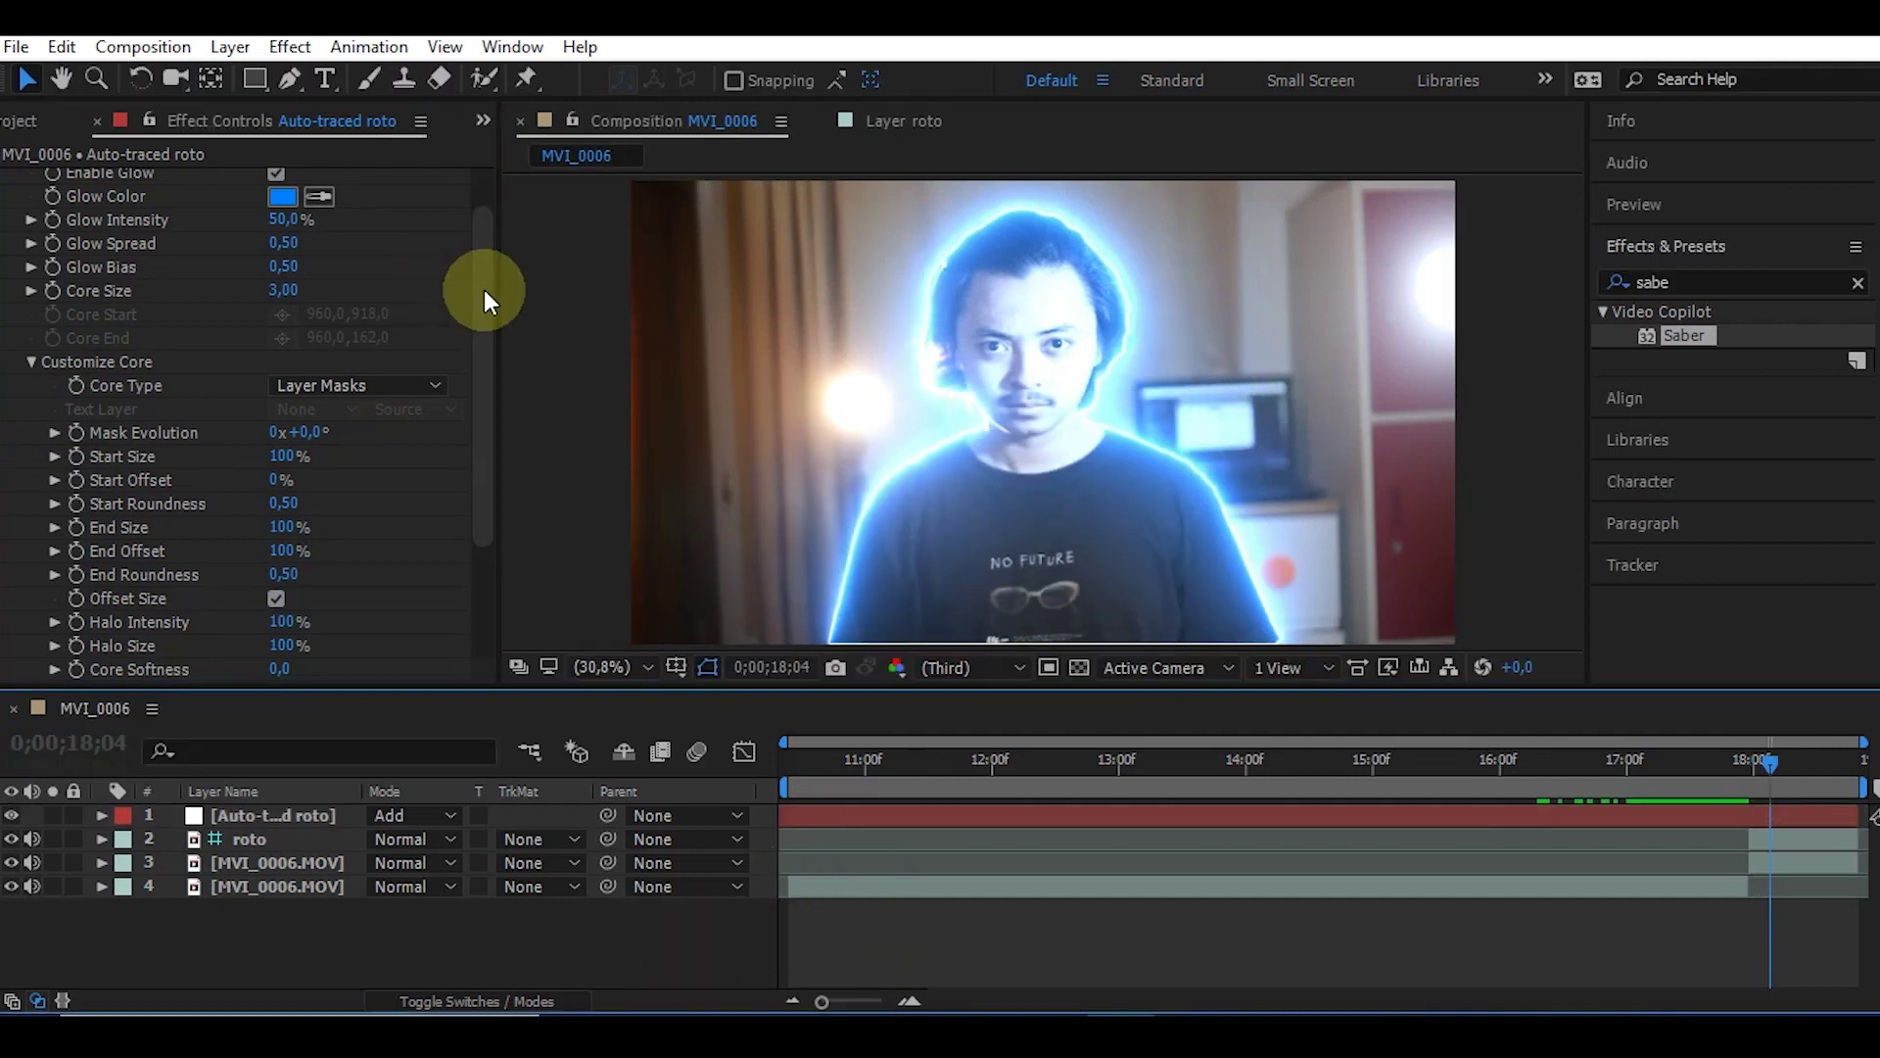
left_click_drag(484, 290, 484, 244)
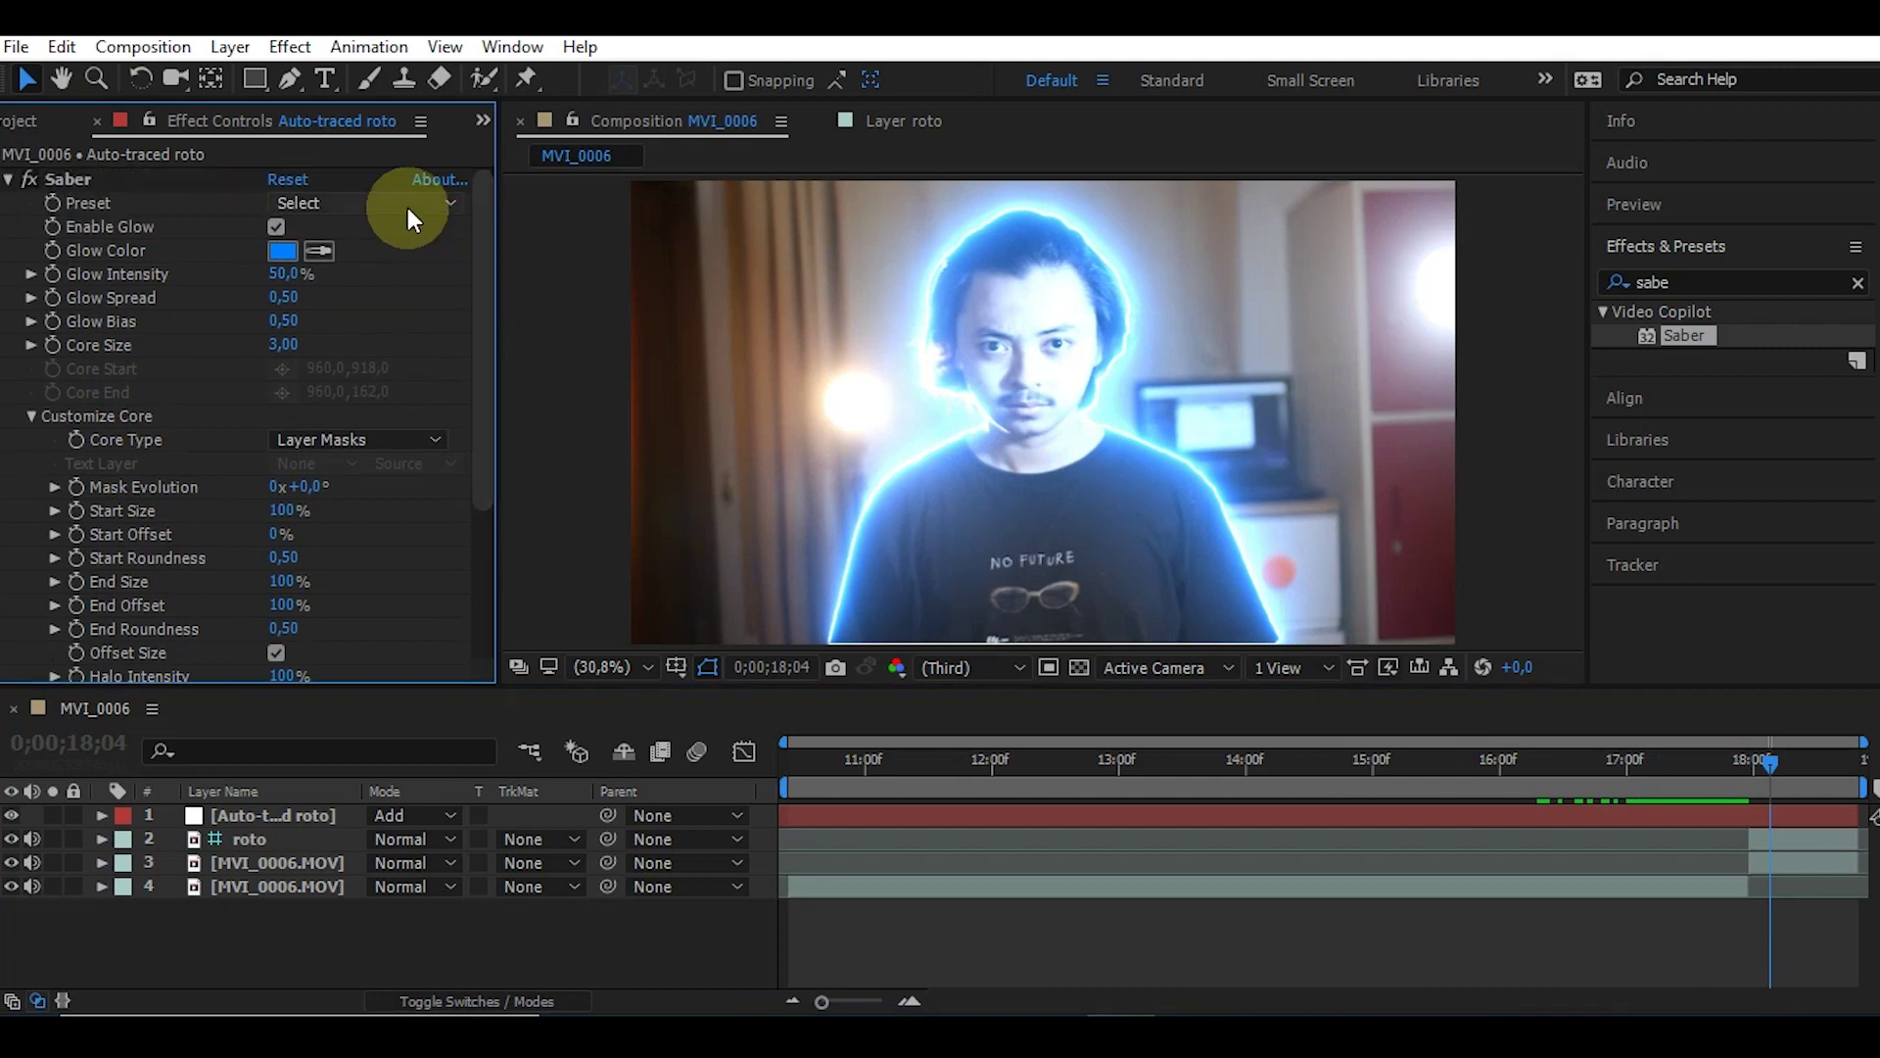
- Apply Saber's Fire preset, step back a frame, and show the roto layer's brush strokes
left_click(358, 201)
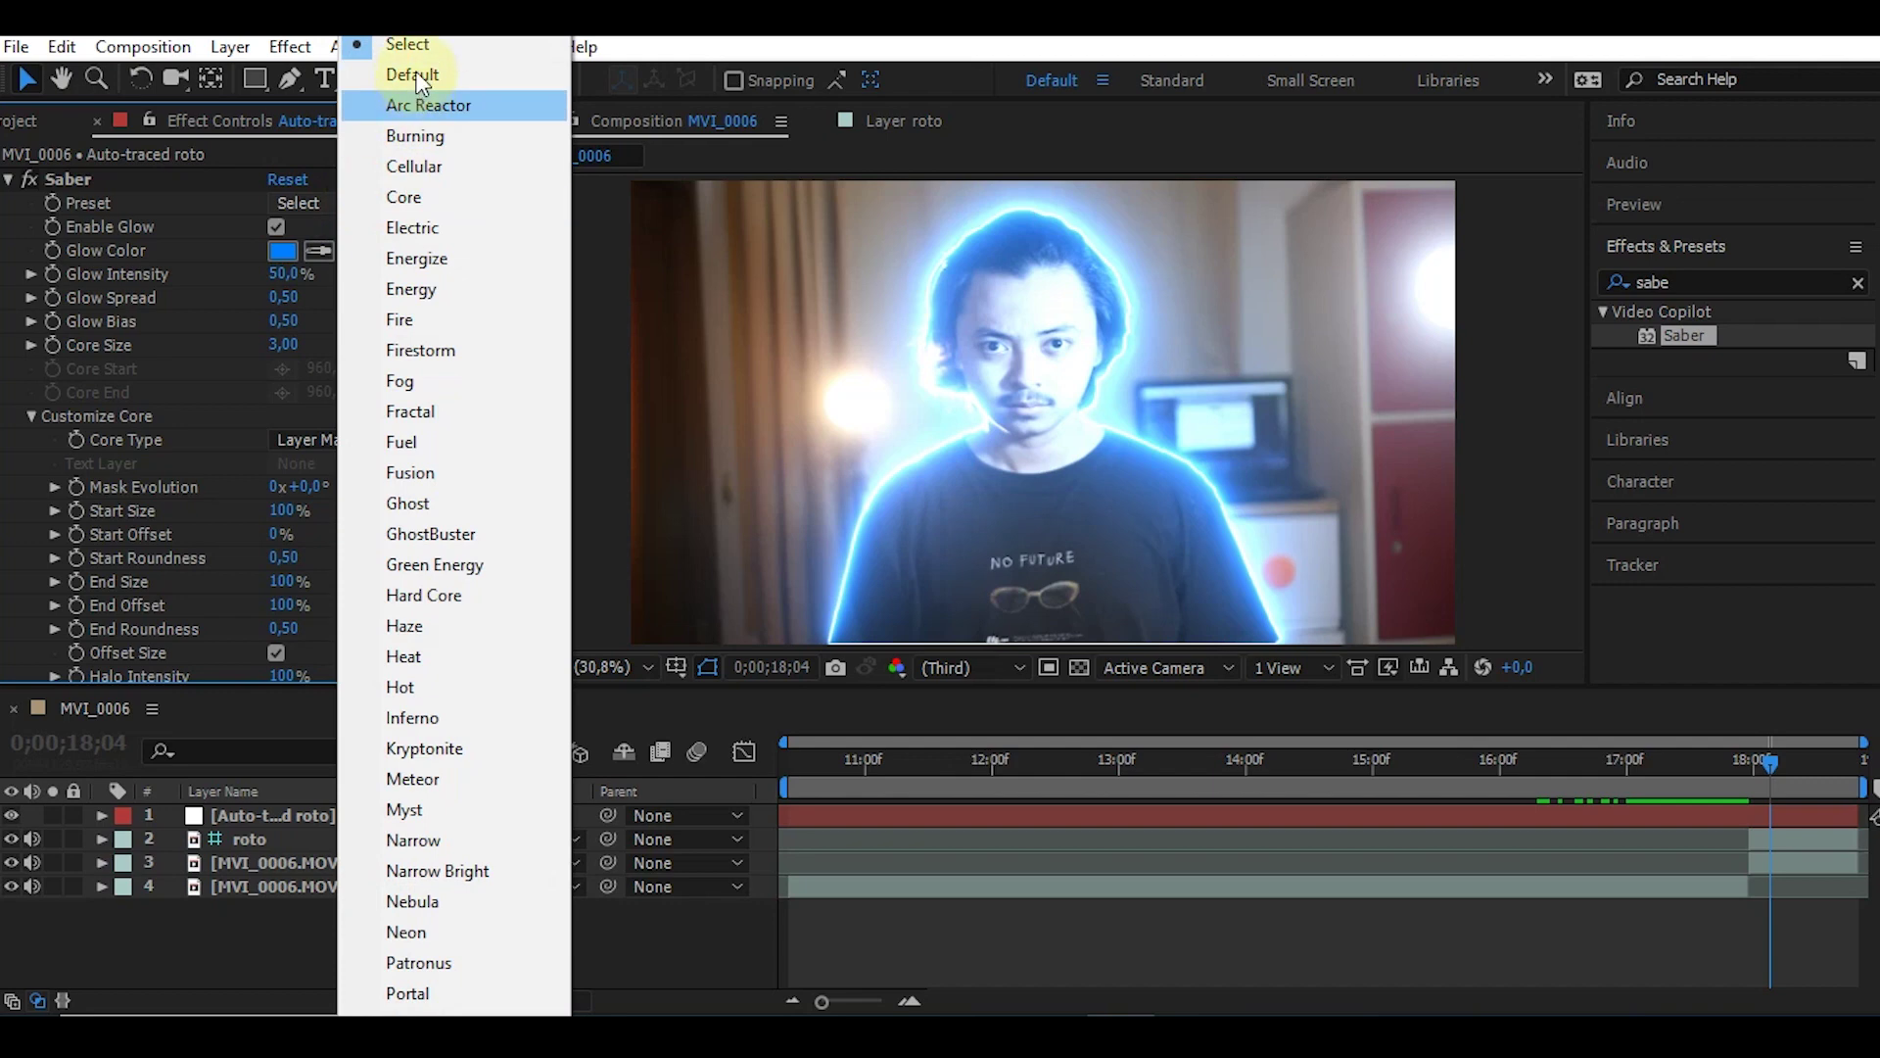
left_click(444, 319)
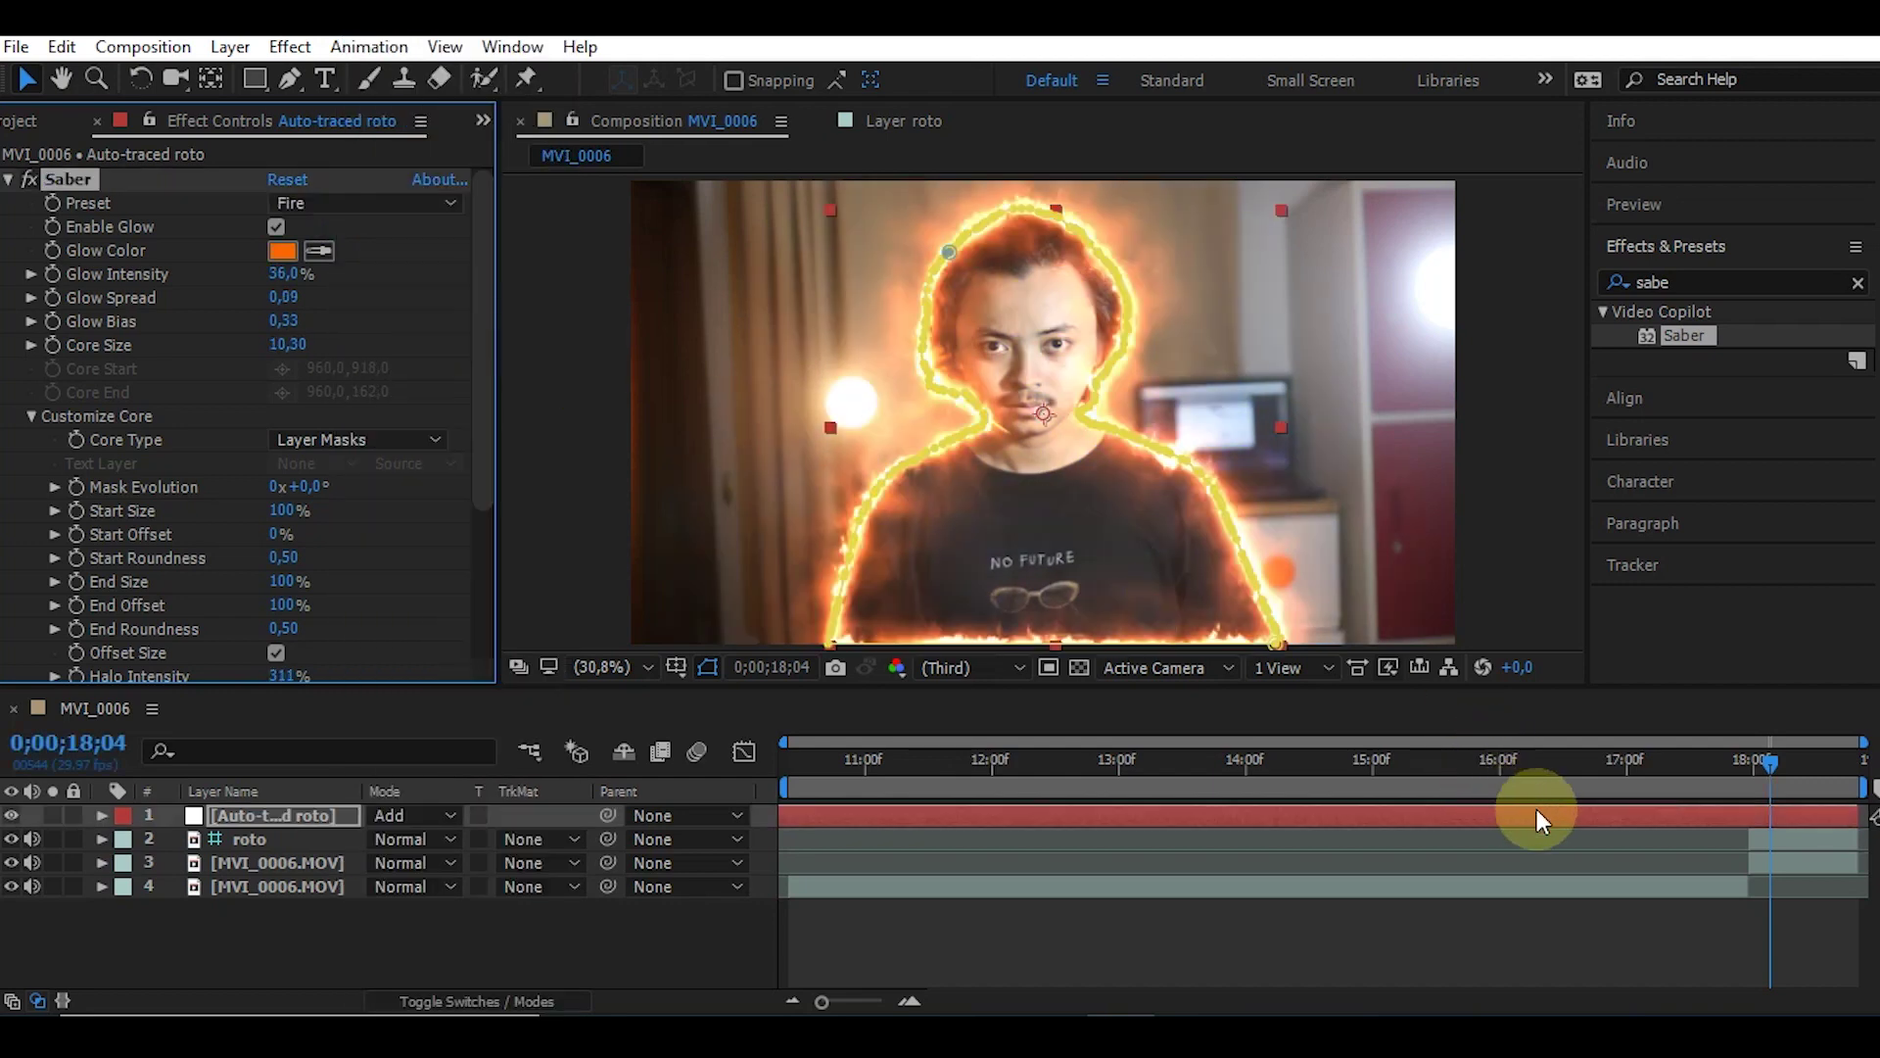
left_click_drag(1771, 760, 1732, 760)
left_click(1044, 633)
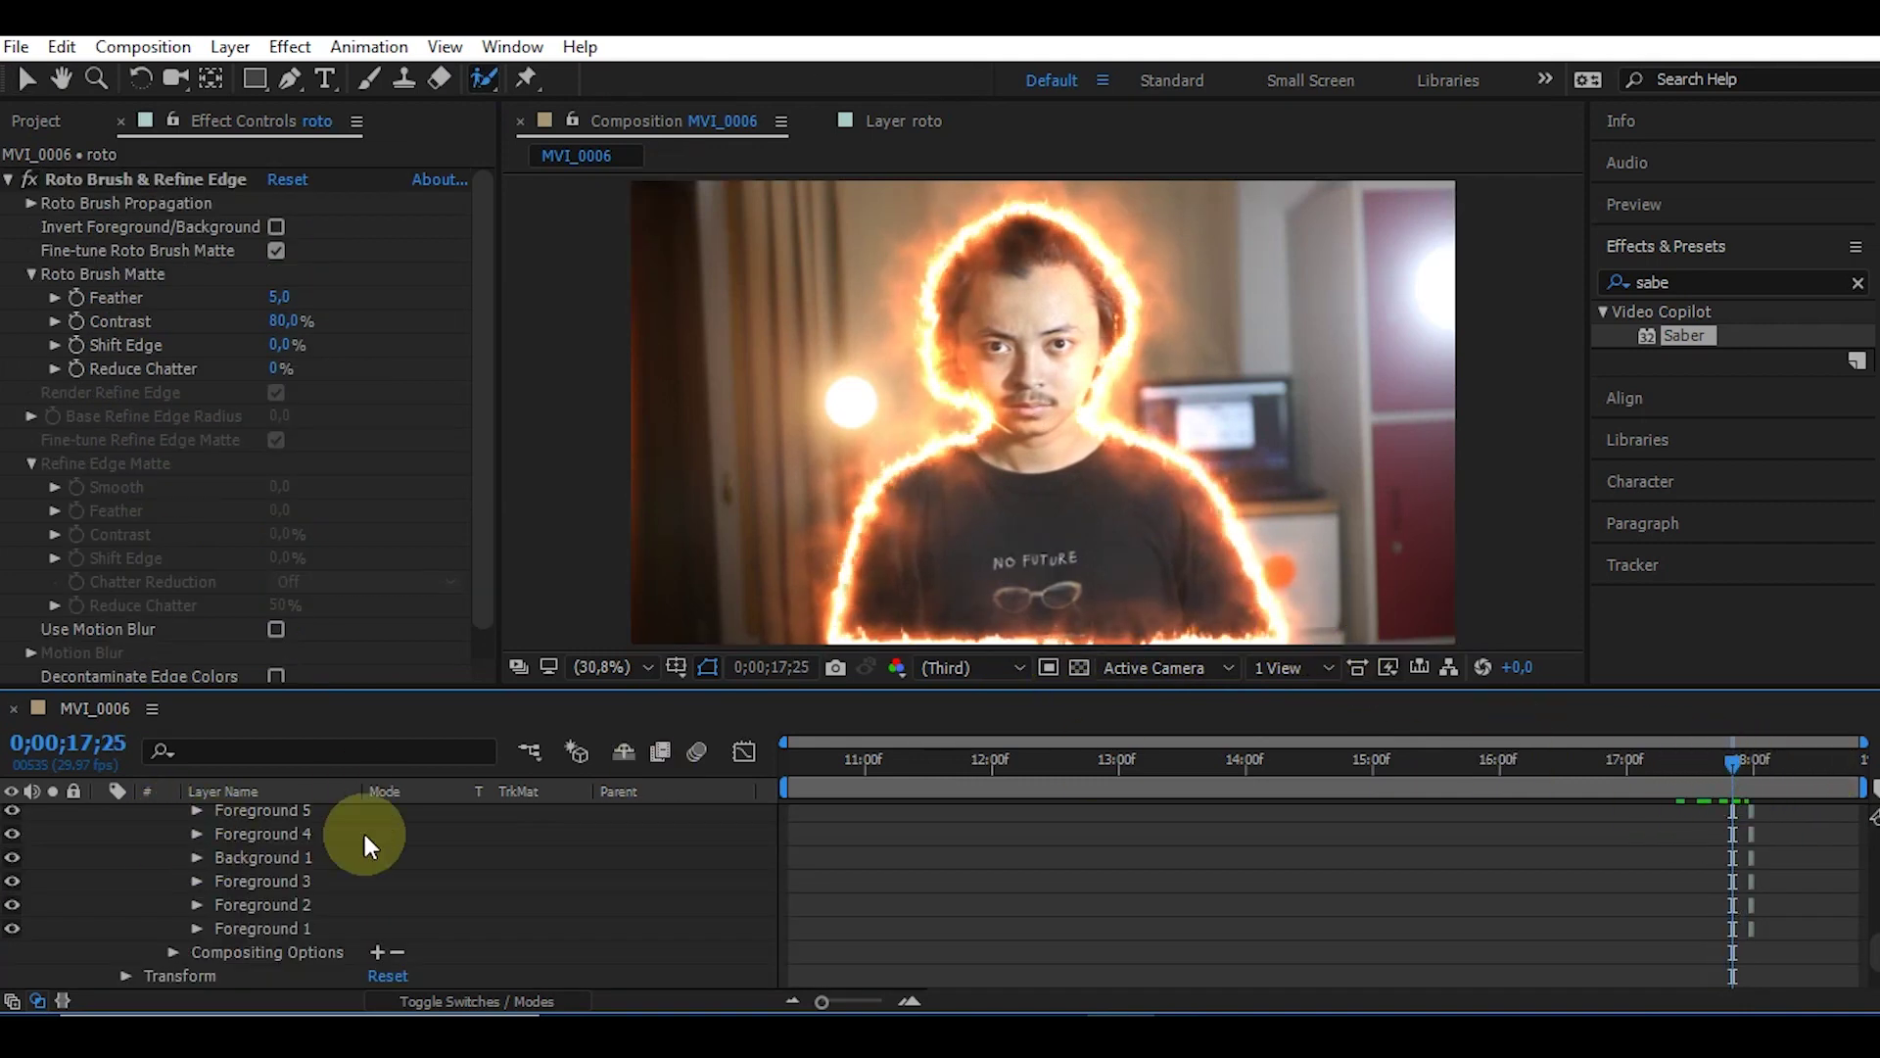
- Collapse the roto layer, move to 0;00;17;12 and select the Auto-traced roto layer for its Saber settings
scroll(1861, 898, "up", 5)
scroll(1629, 827, "up", 3)
left_click(102, 839)
mouse_move(1732, 760)
left_mouse_down()
mouse_move(1577, 760)
mouse_move(1665, 788)
left_mouse_up()
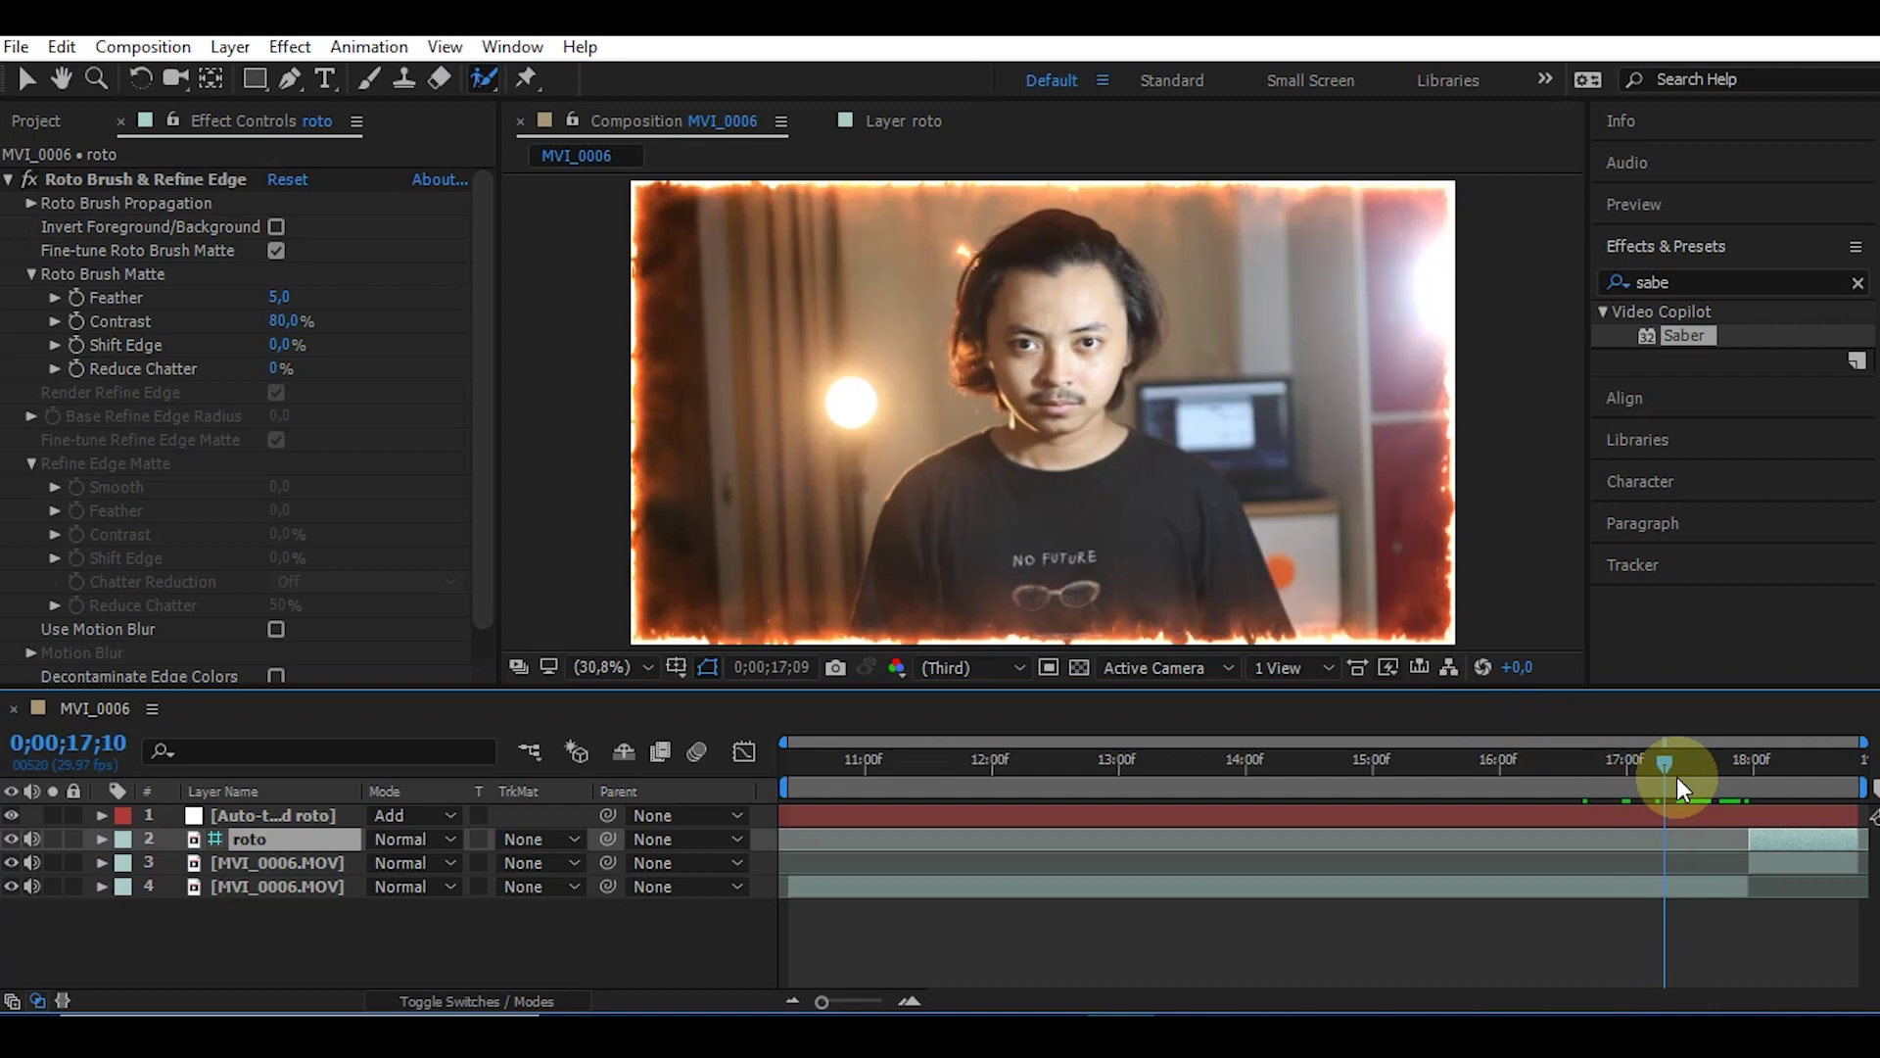
left_click_drag(1664, 787, 1676, 789)
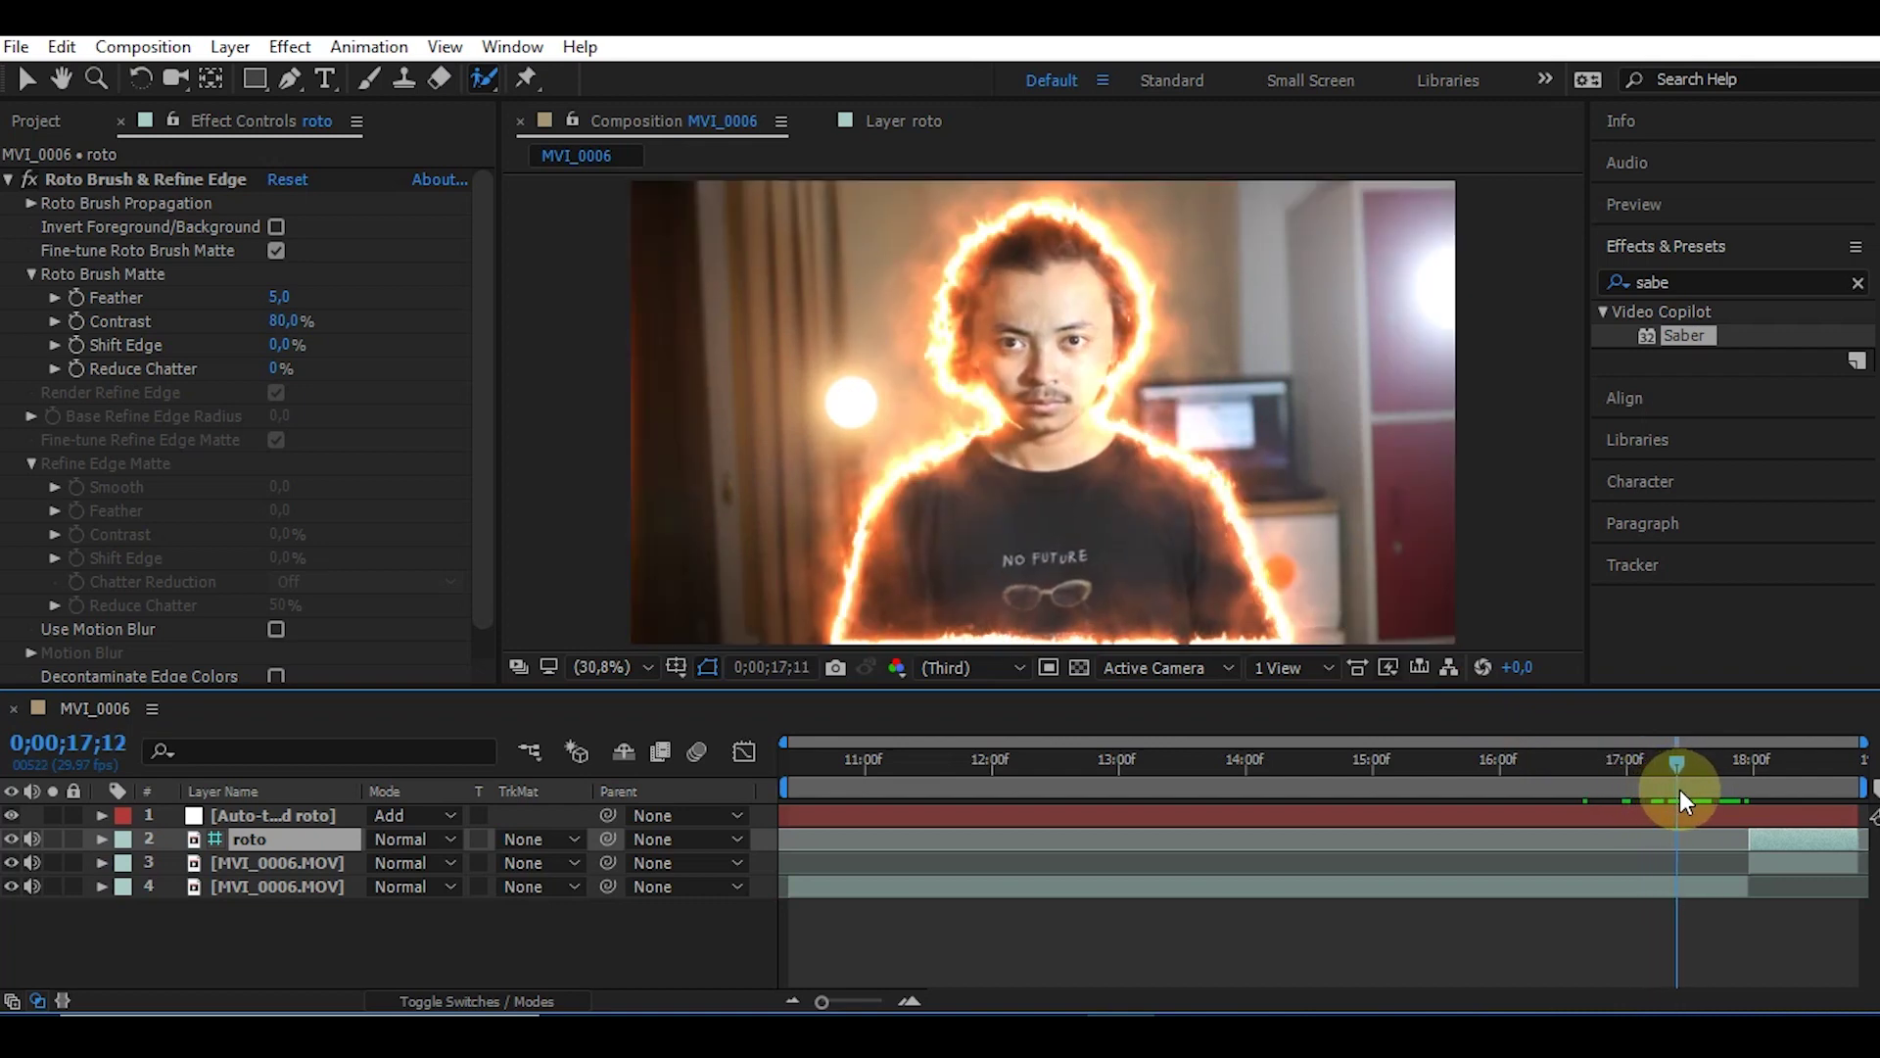
left_click(273, 815)
left_click(275, 815)
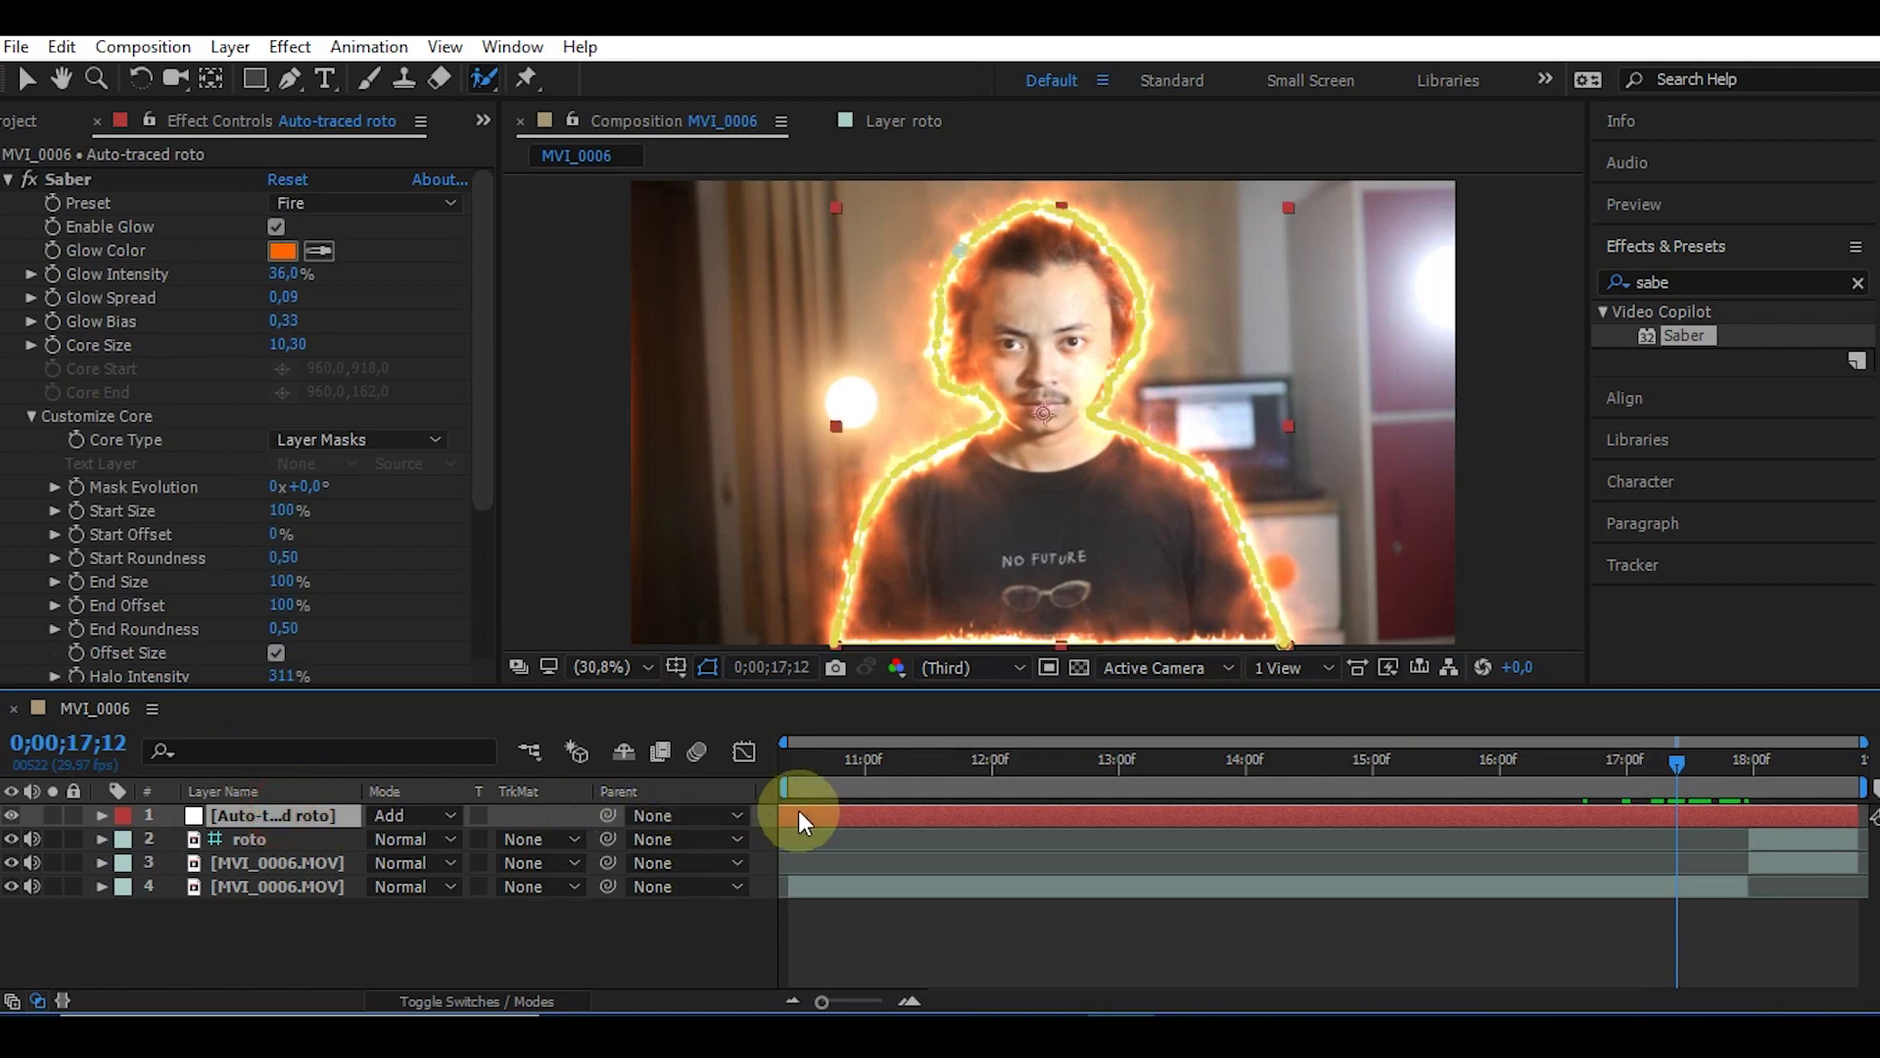
- Split the auto-traced layer at 0;00;17;12 and hide the lower layer 2
key("ctrl+shift+d")
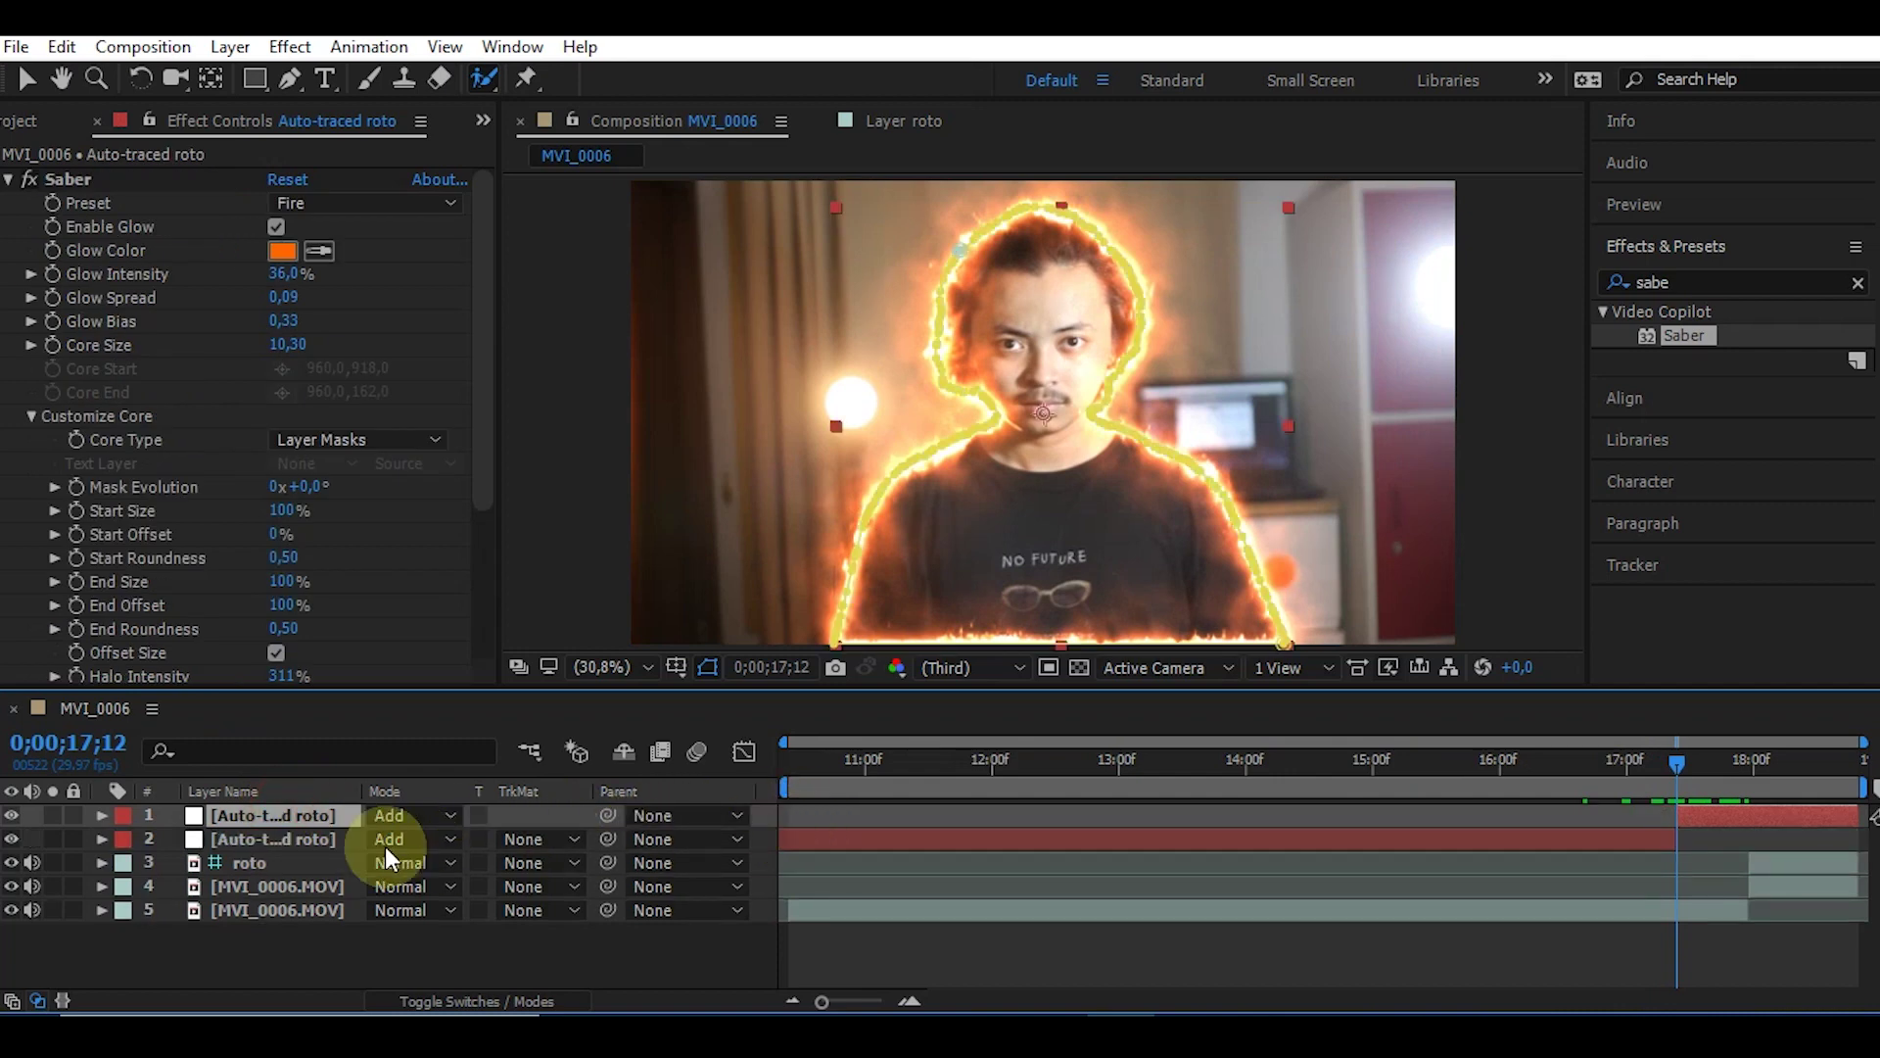
left_click(12, 838)
mouse_move(1755, 760)
left_mouse_down()
mouse_move(1686, 769)
mouse_move(1730, 773)
left_mouse_up()
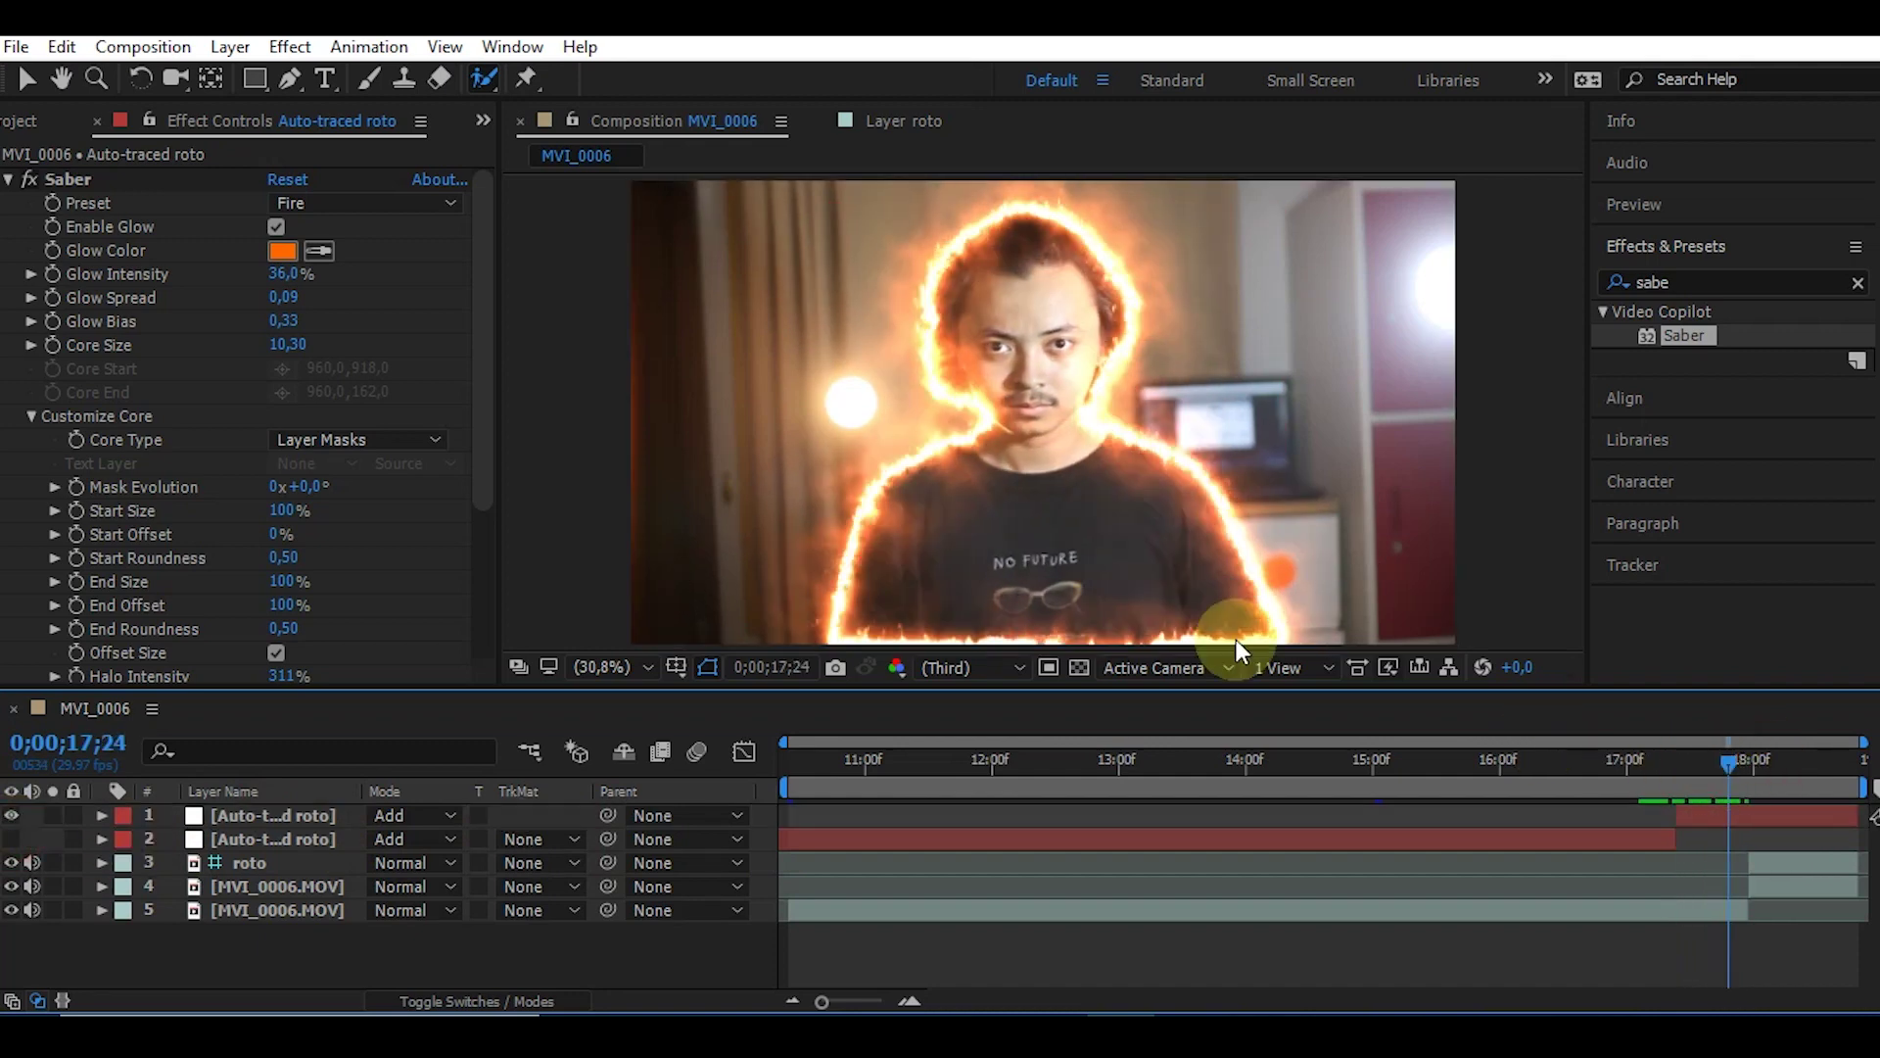
- Change Saber's Glow Color from orange to blue 0036FF
left_click(291, 249)
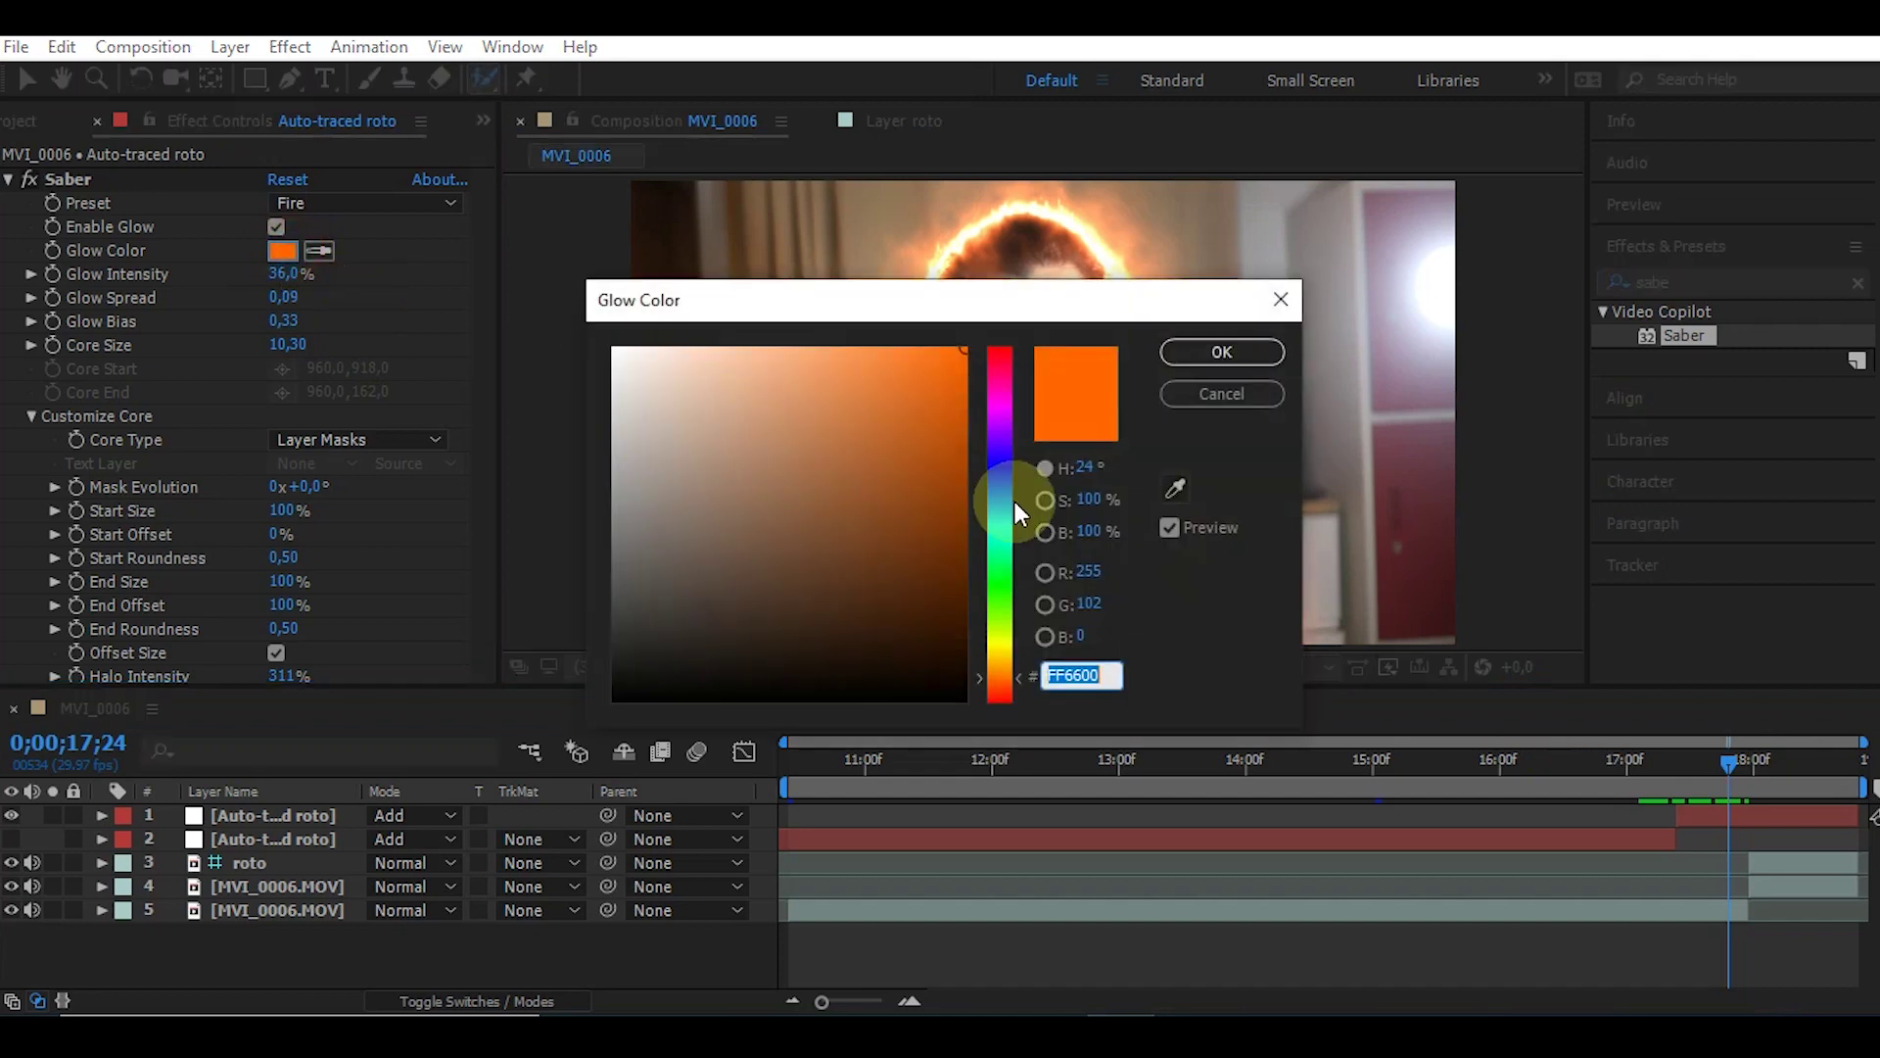
left_click(1000, 480)
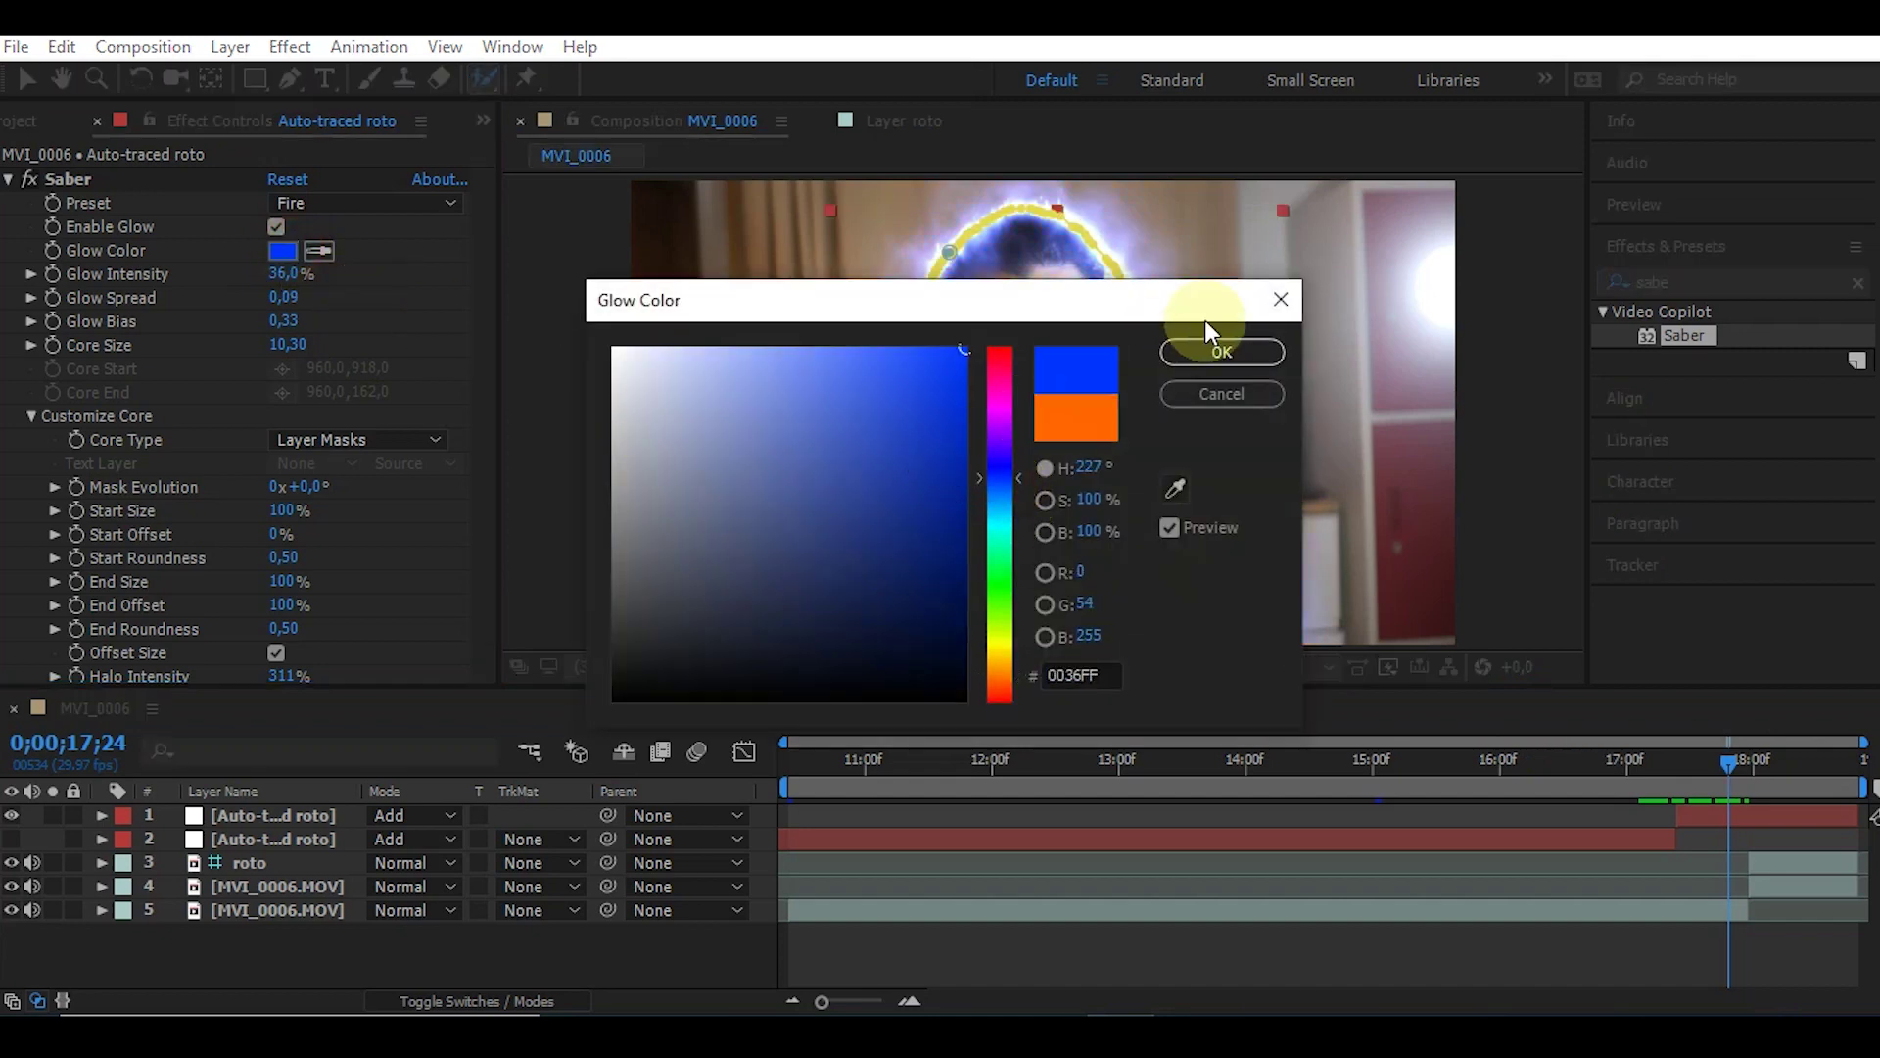
left_click(1218, 351)
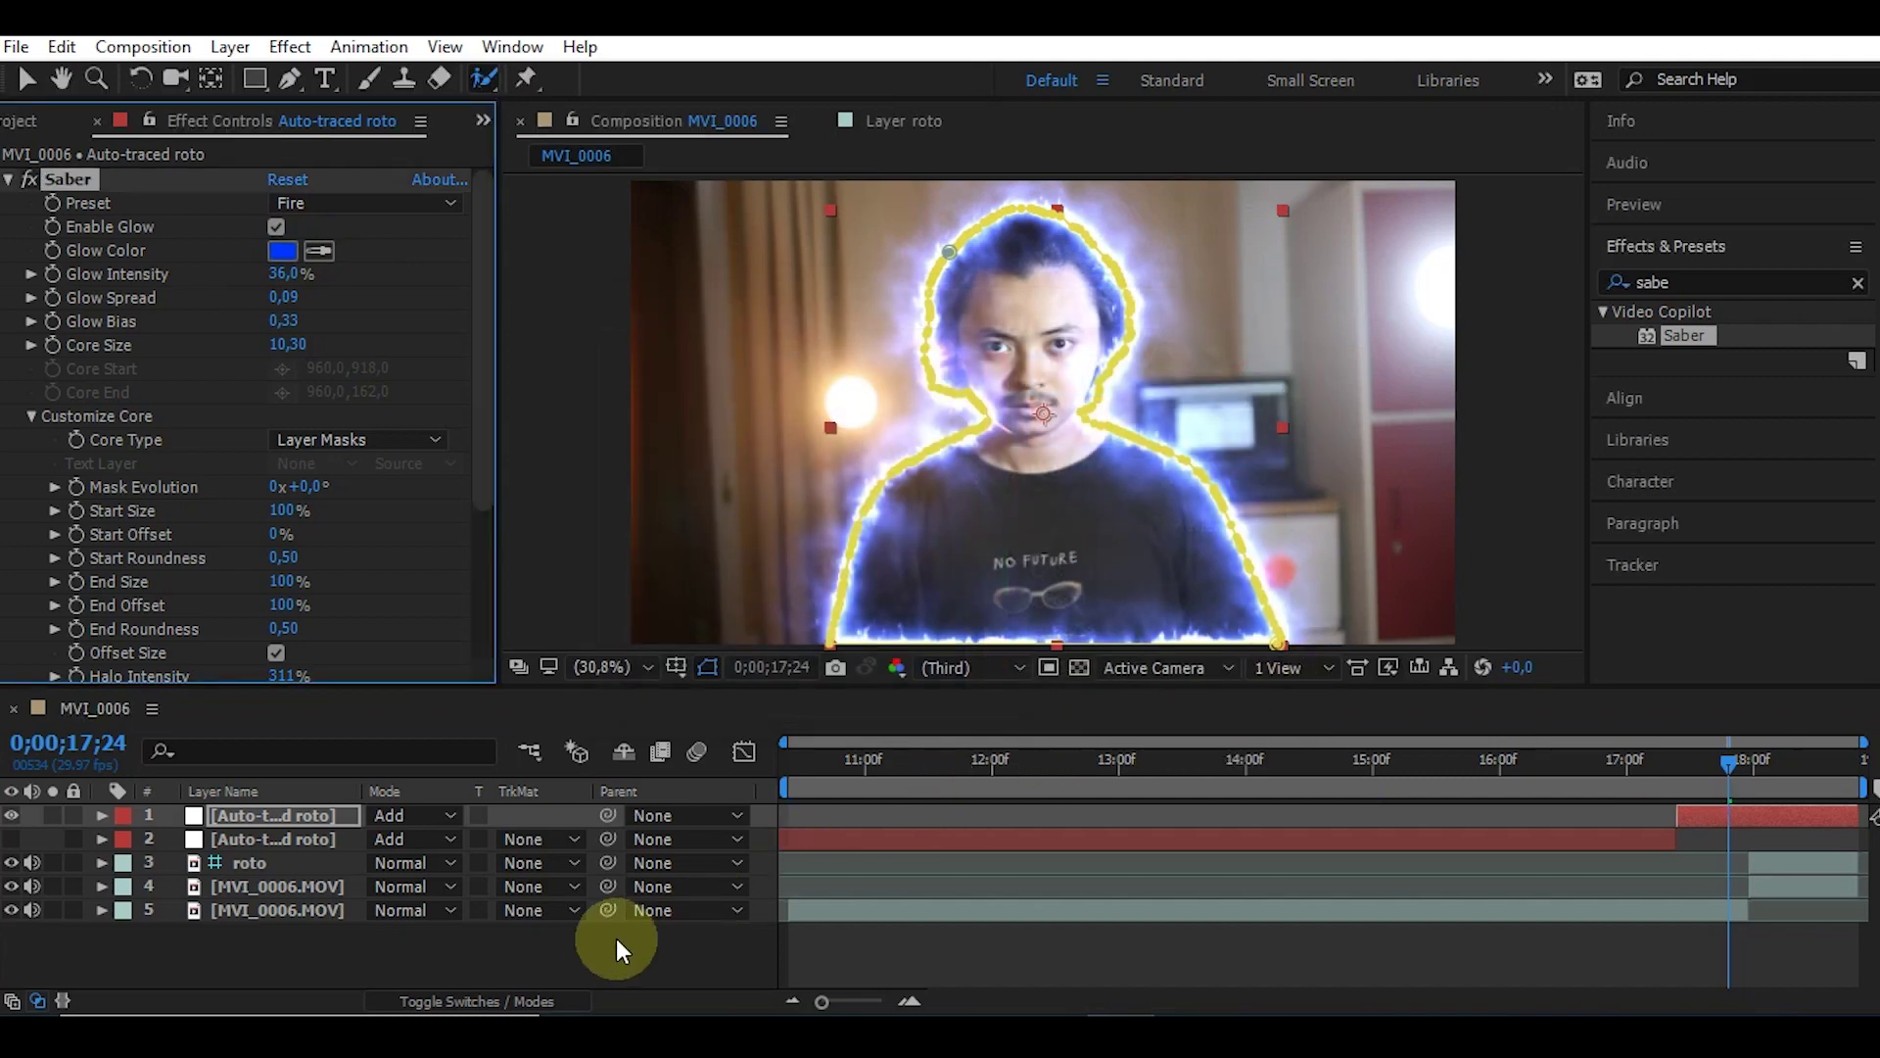
left_click(609, 946)
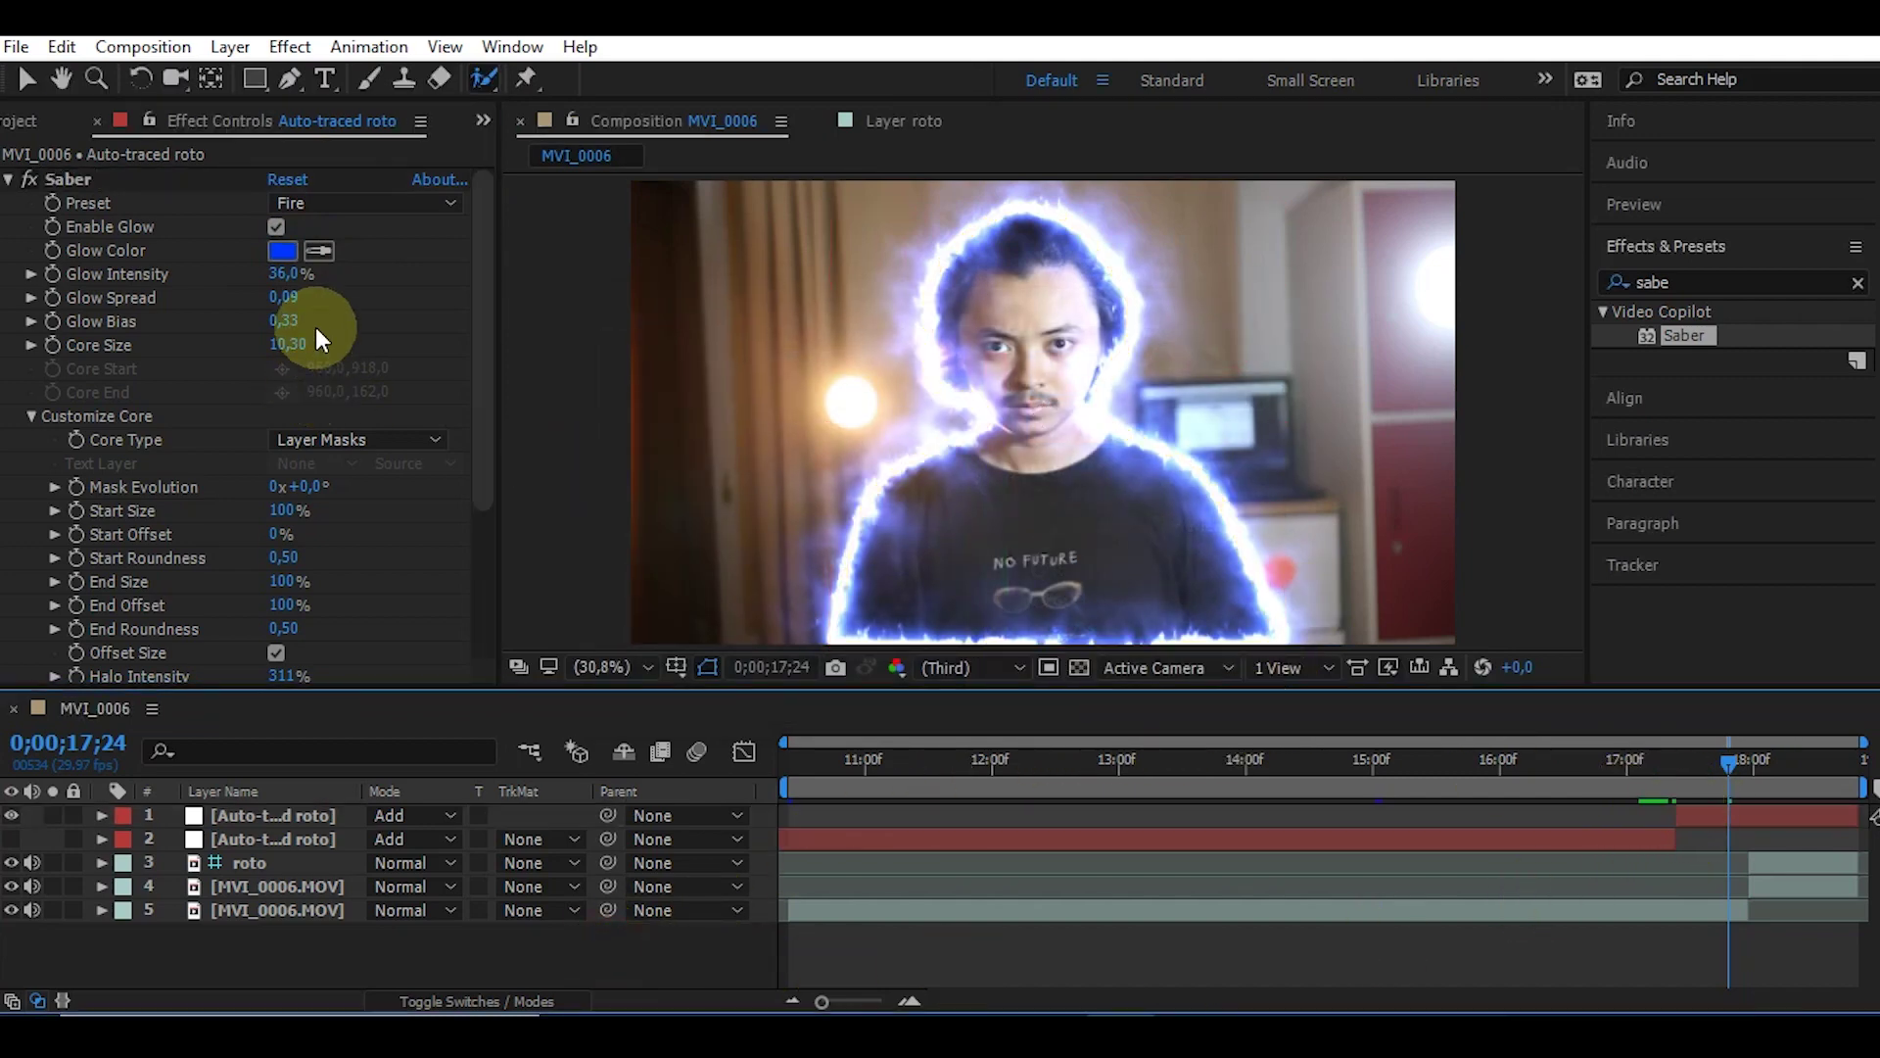
- Lower the Saber glow intensity and reduce the glow spread to about 0,10
mouse_move(286, 274)
left_mouse_down()
mouse_move(243, 285)
mouse_move(347, 317)
left_mouse_up()
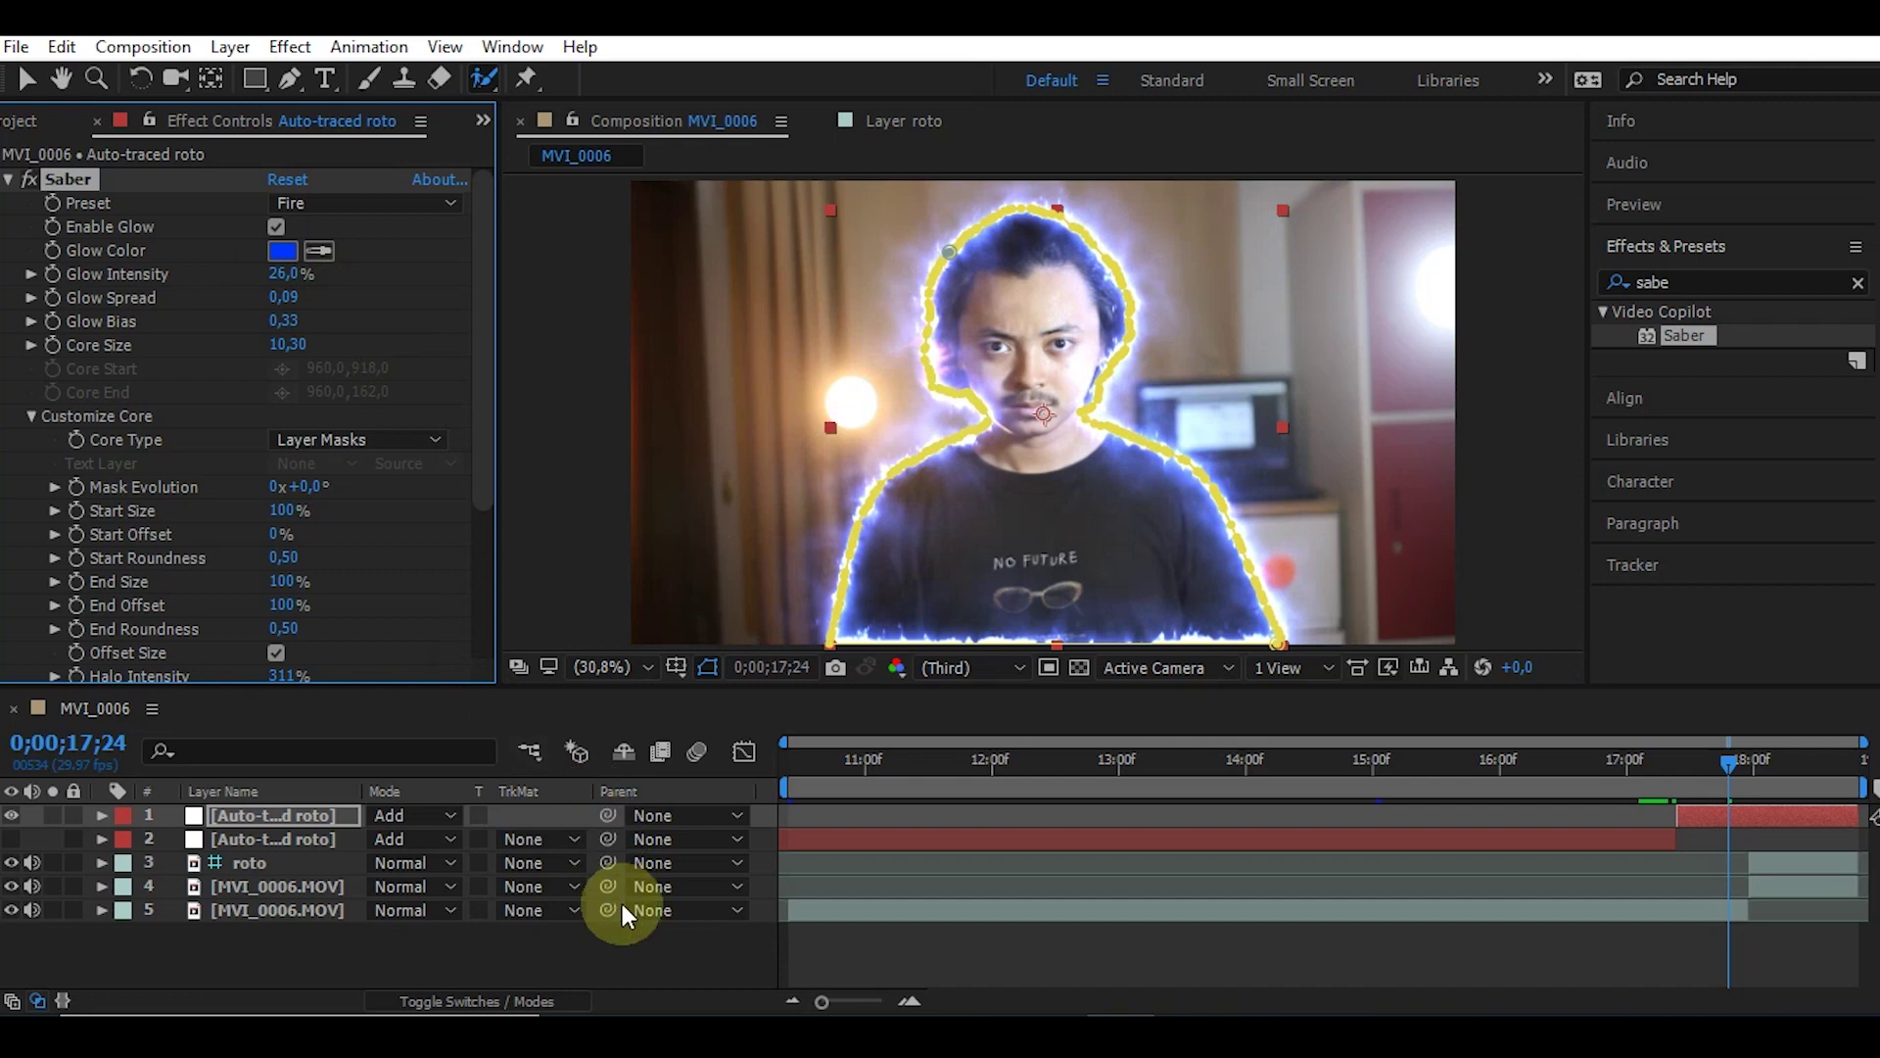
left_click(629, 950)
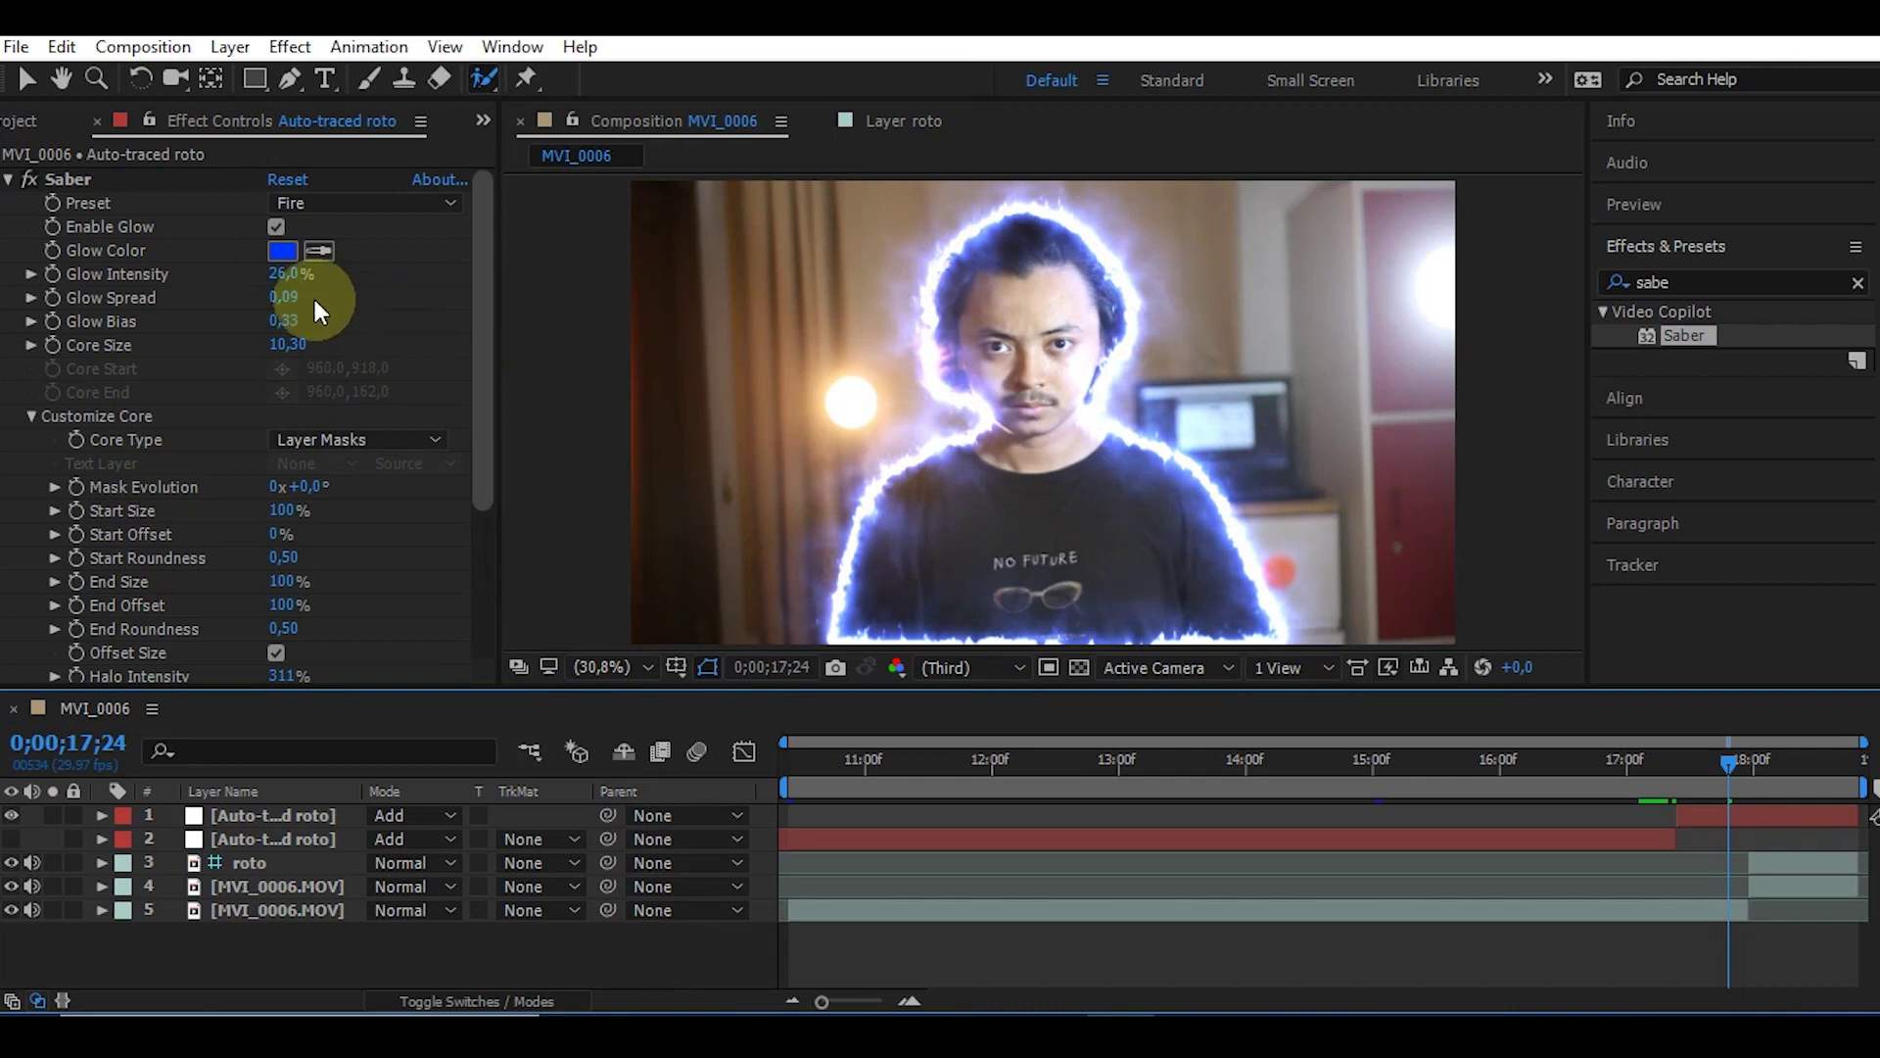
mouse_move(293, 295)
left_mouse_down()
mouse_move(265, 297)
mouse_move(283, 301)
left_mouse_up()
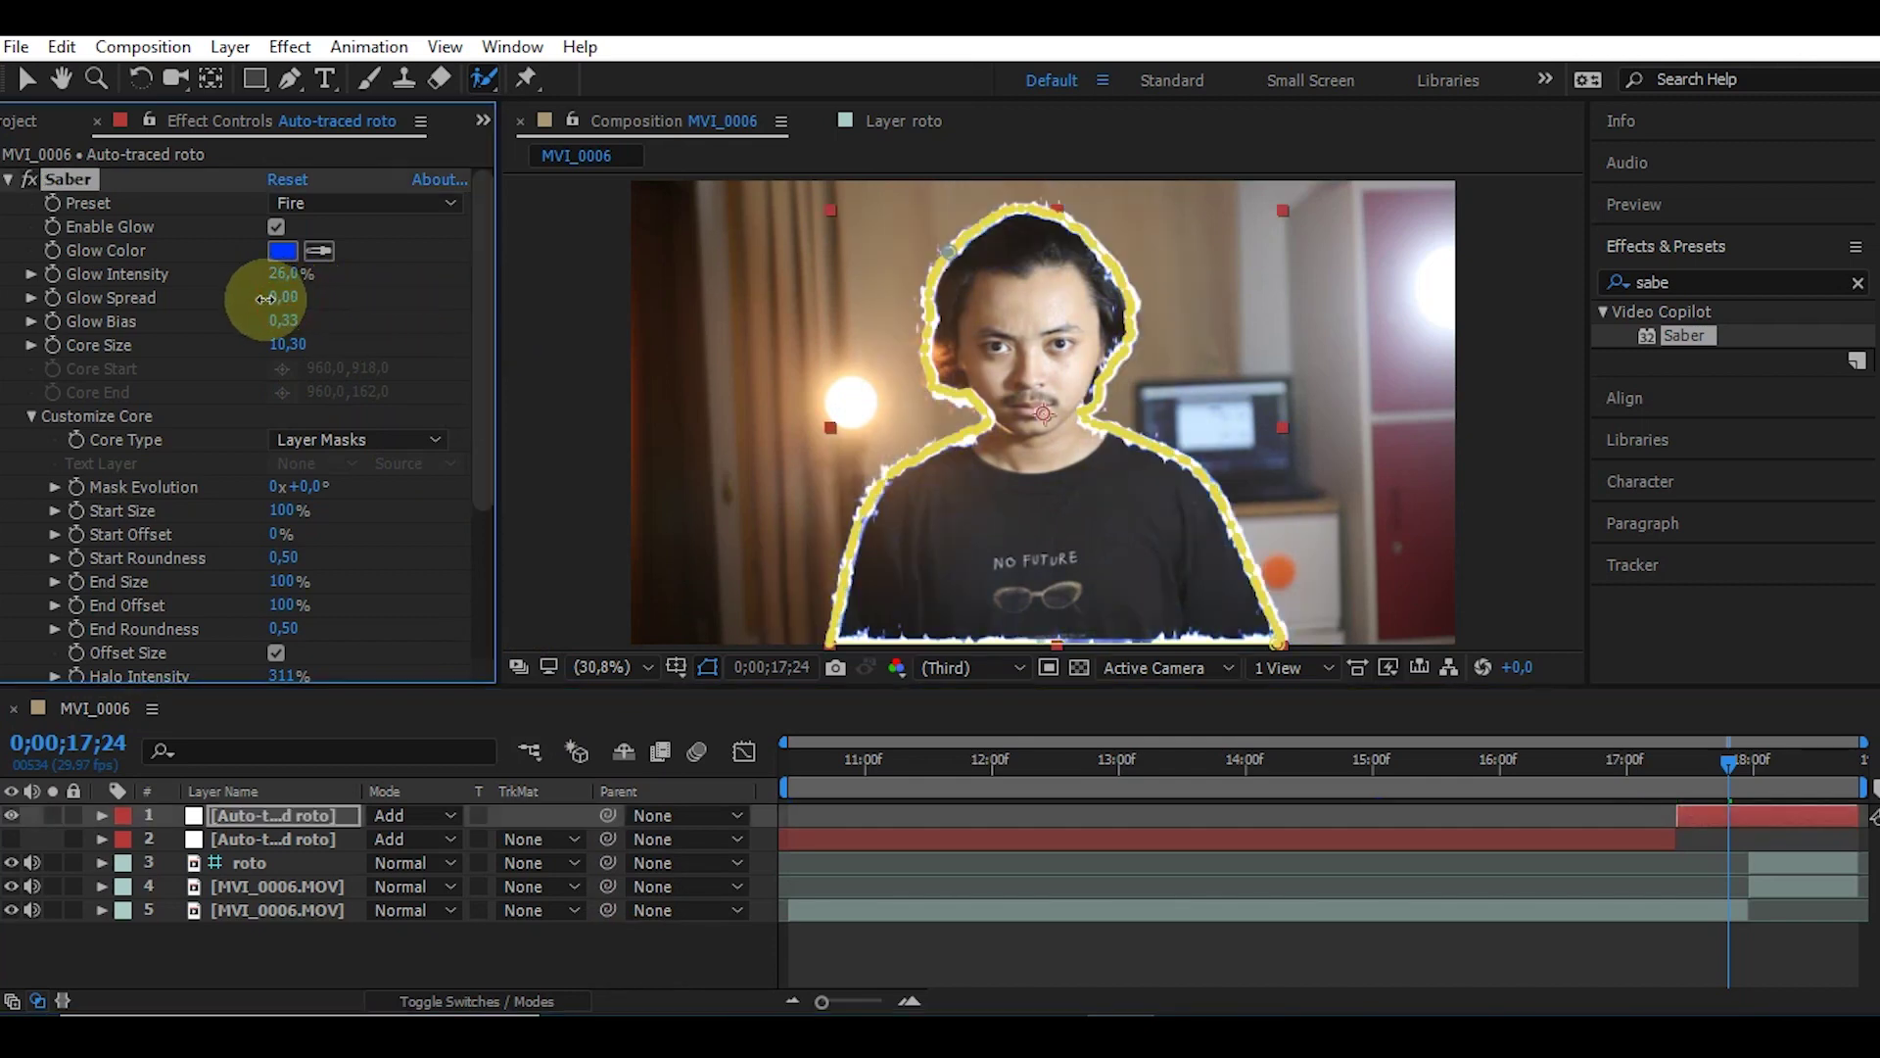
left_click_drag(283, 302, 285, 300)
left_click(689, 966)
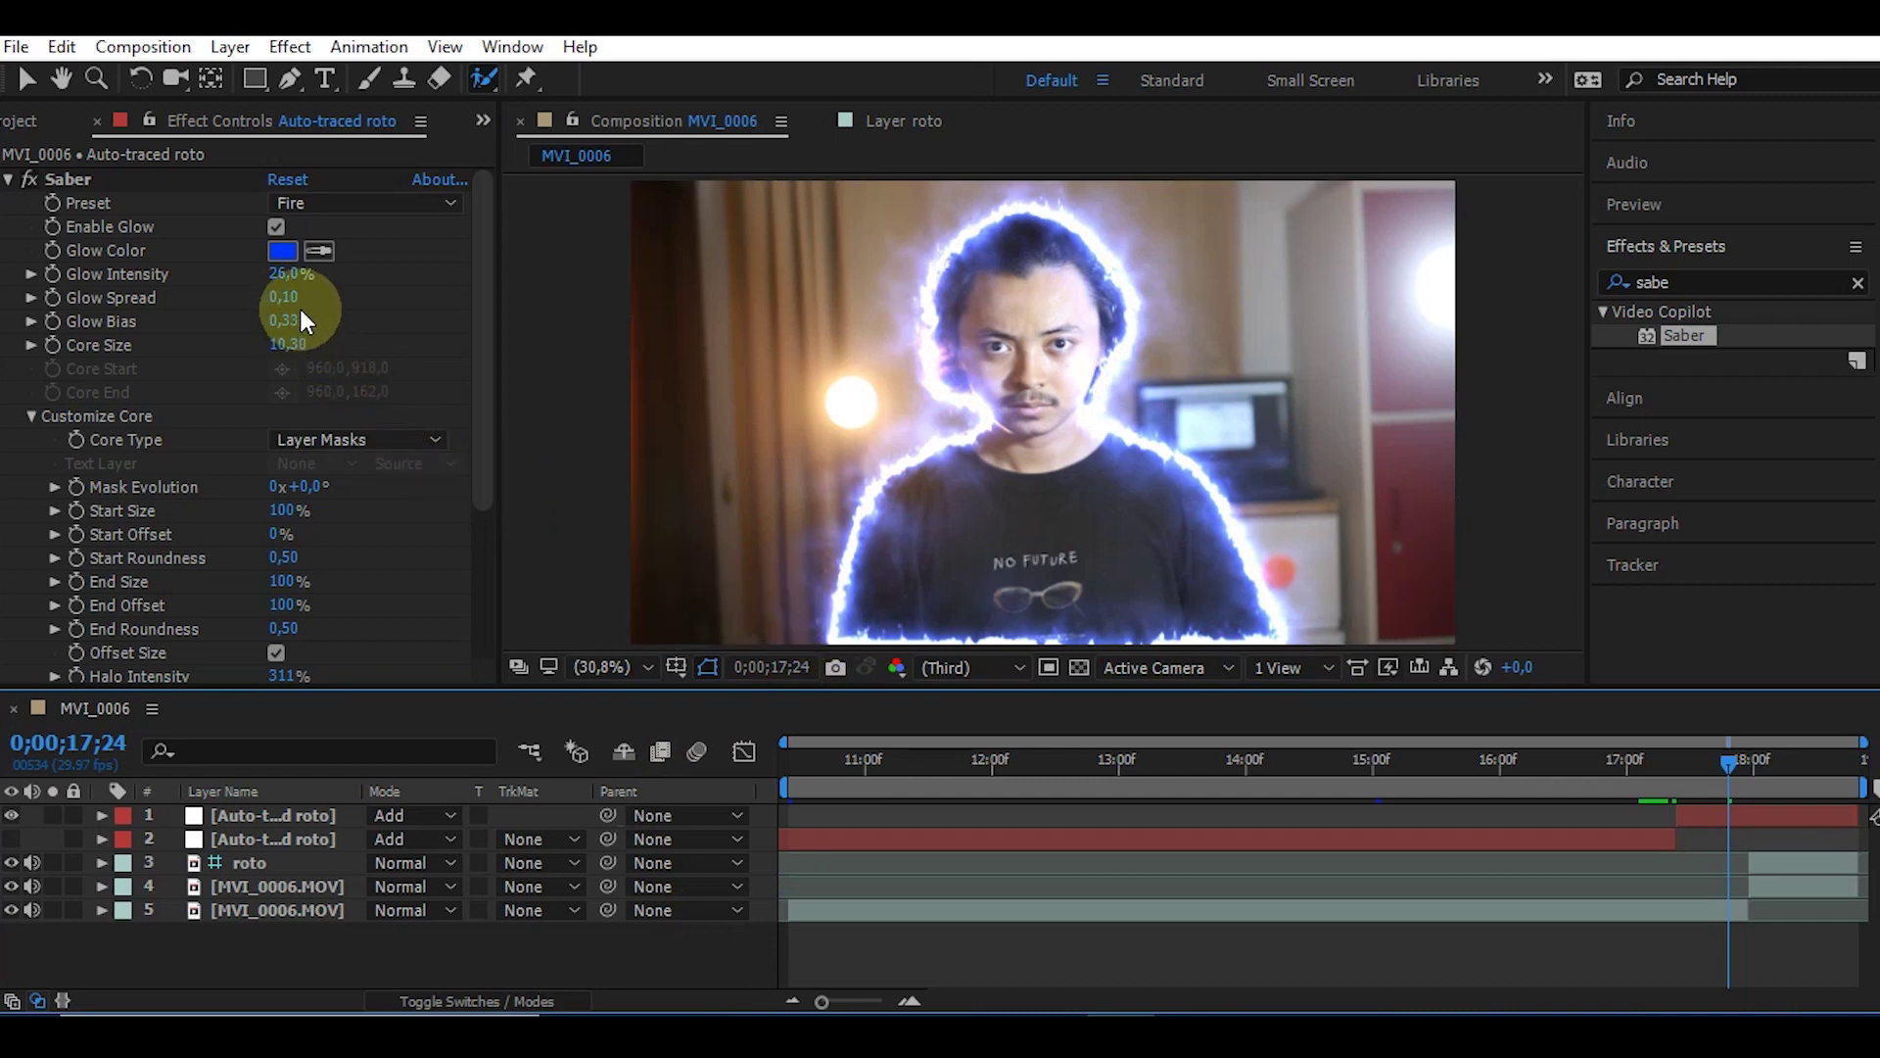
- Set Saber's Glow Intensity to 20%, then settle on 15%
left_click(286, 274)
type("20")
left_click(642, 976)
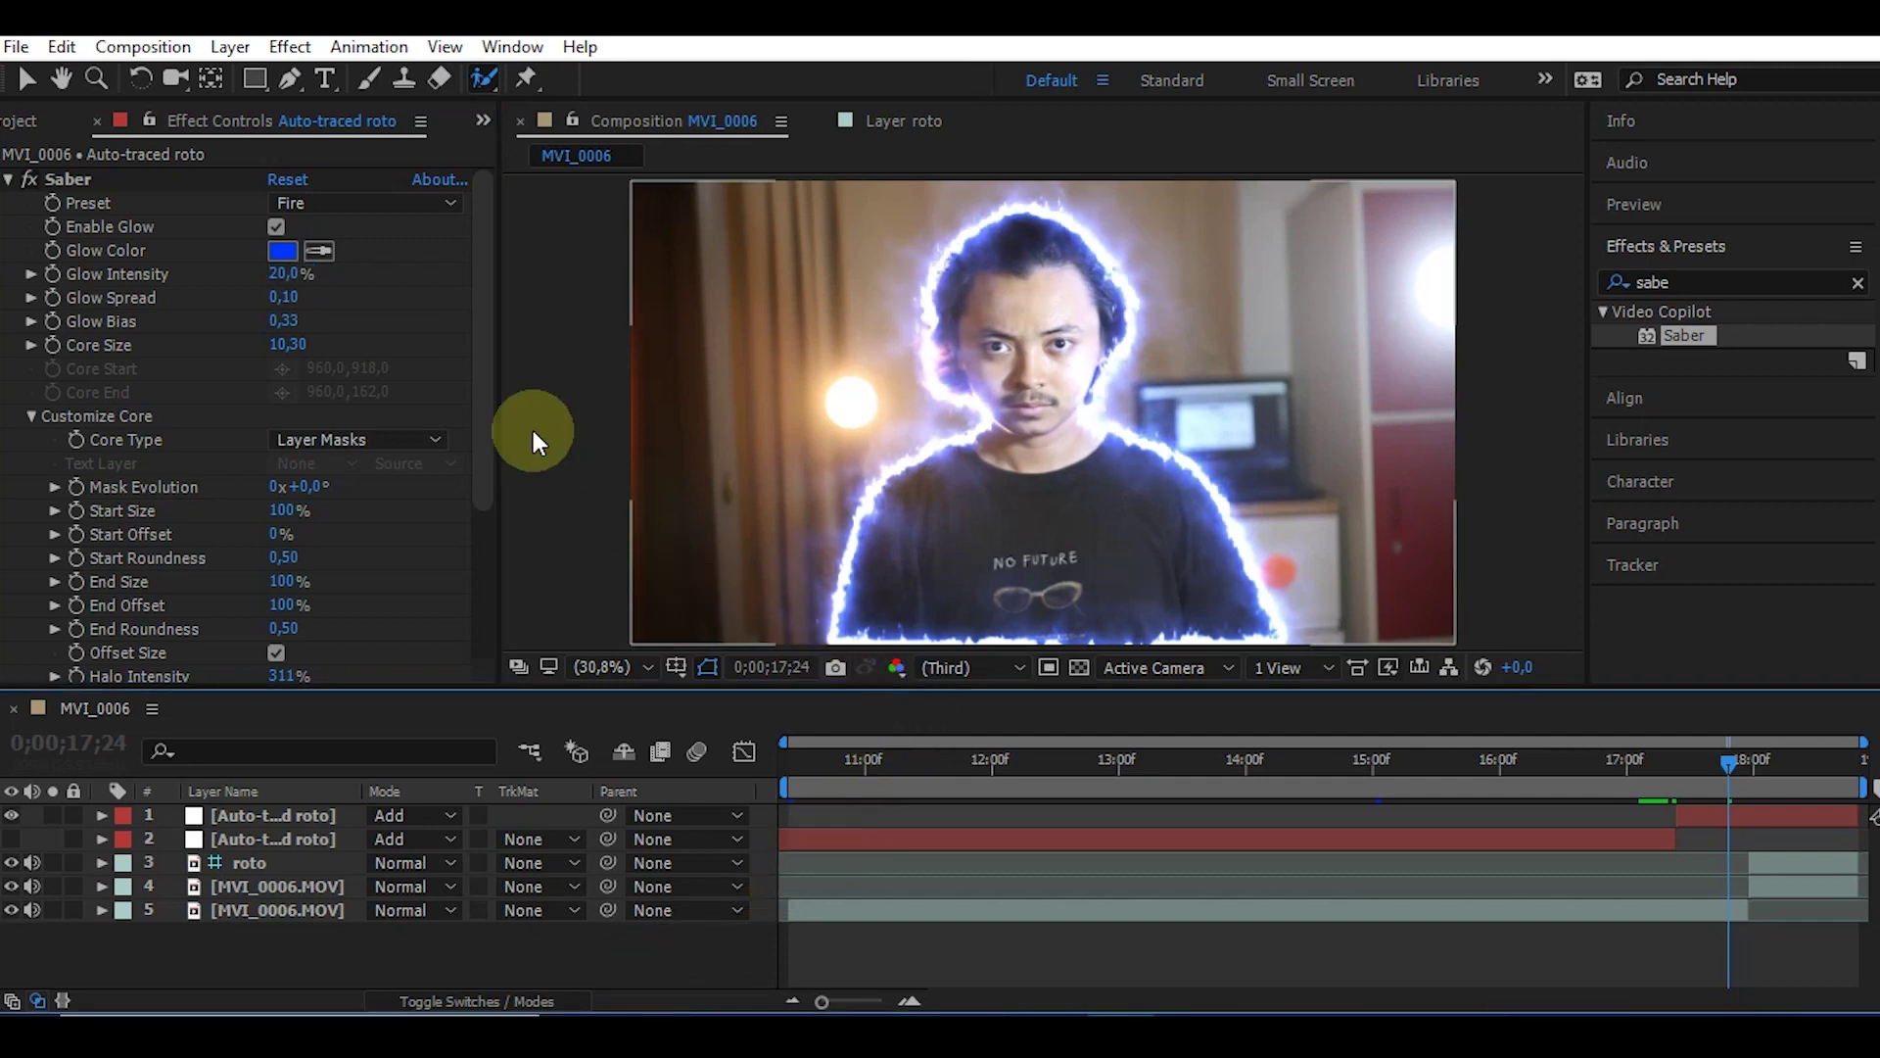
left_click(284, 274)
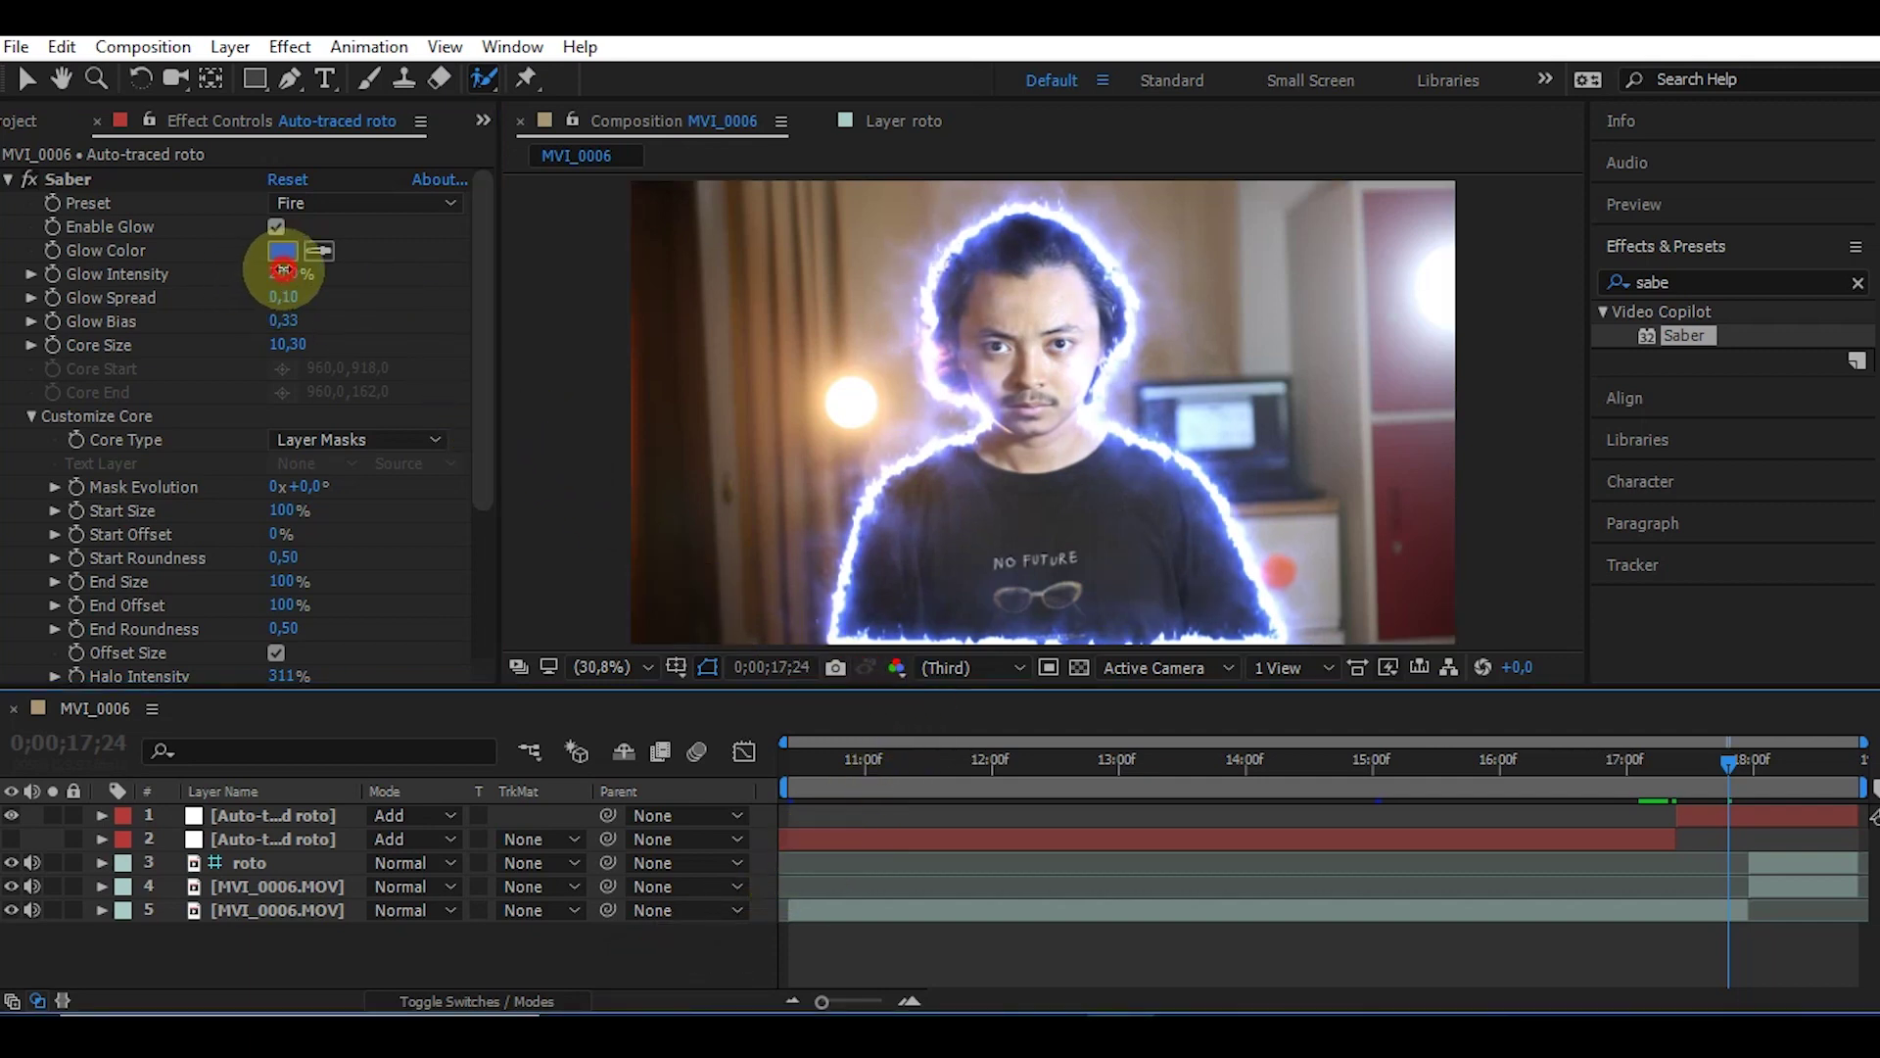
type("15")
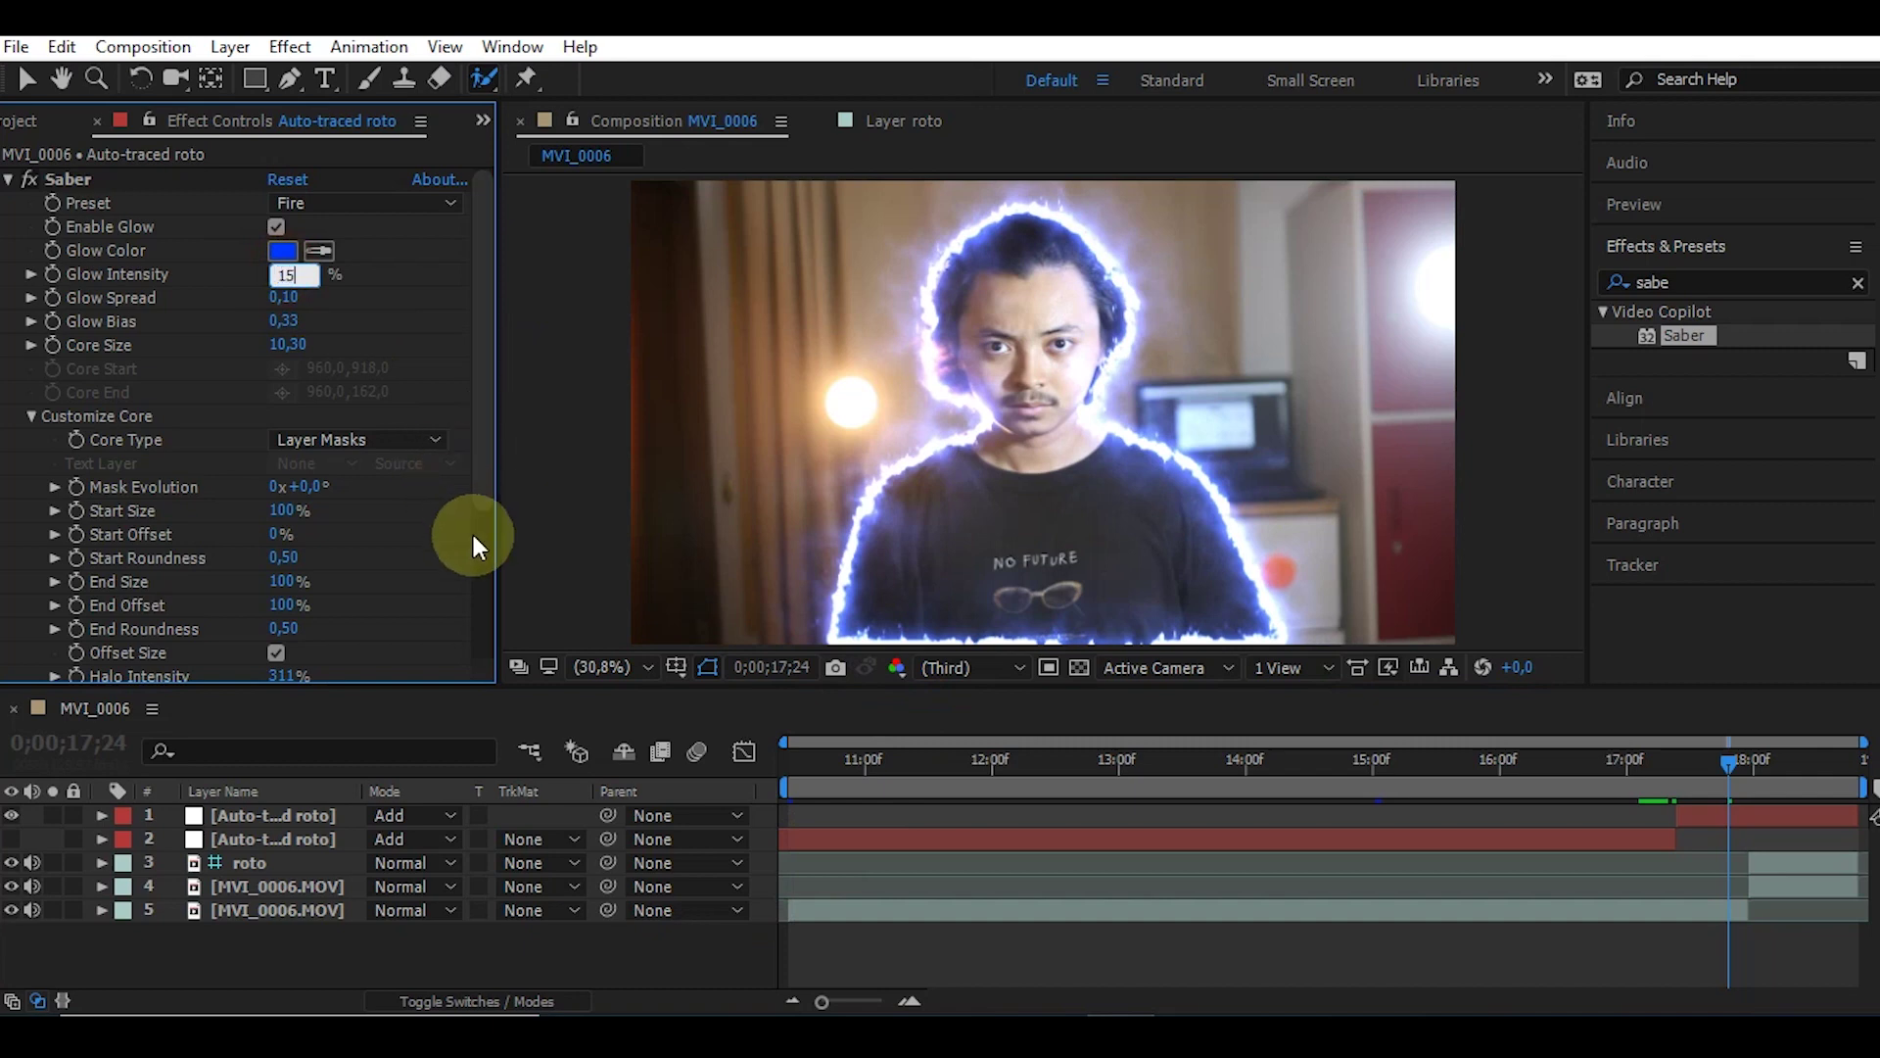
left_click(554, 942)
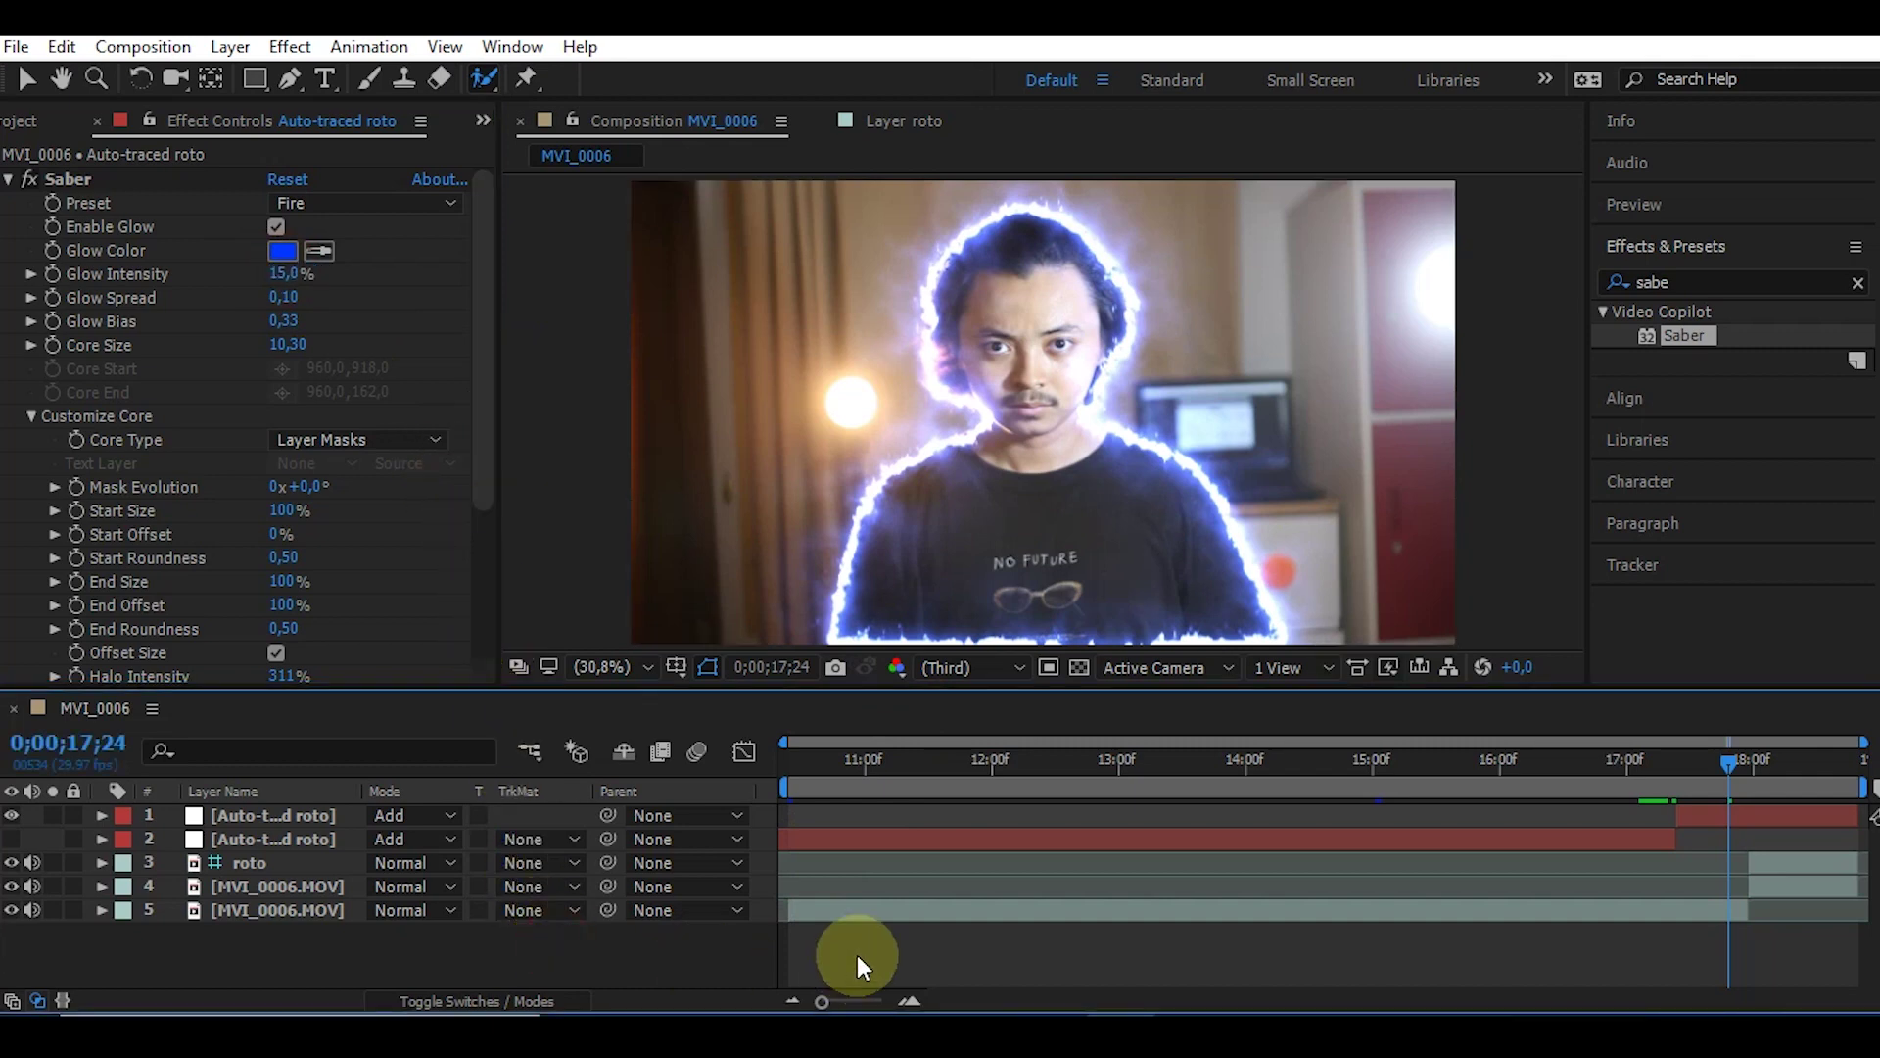
- Minimize the Bandicam screen recorder window
left_click(1048, 1028)
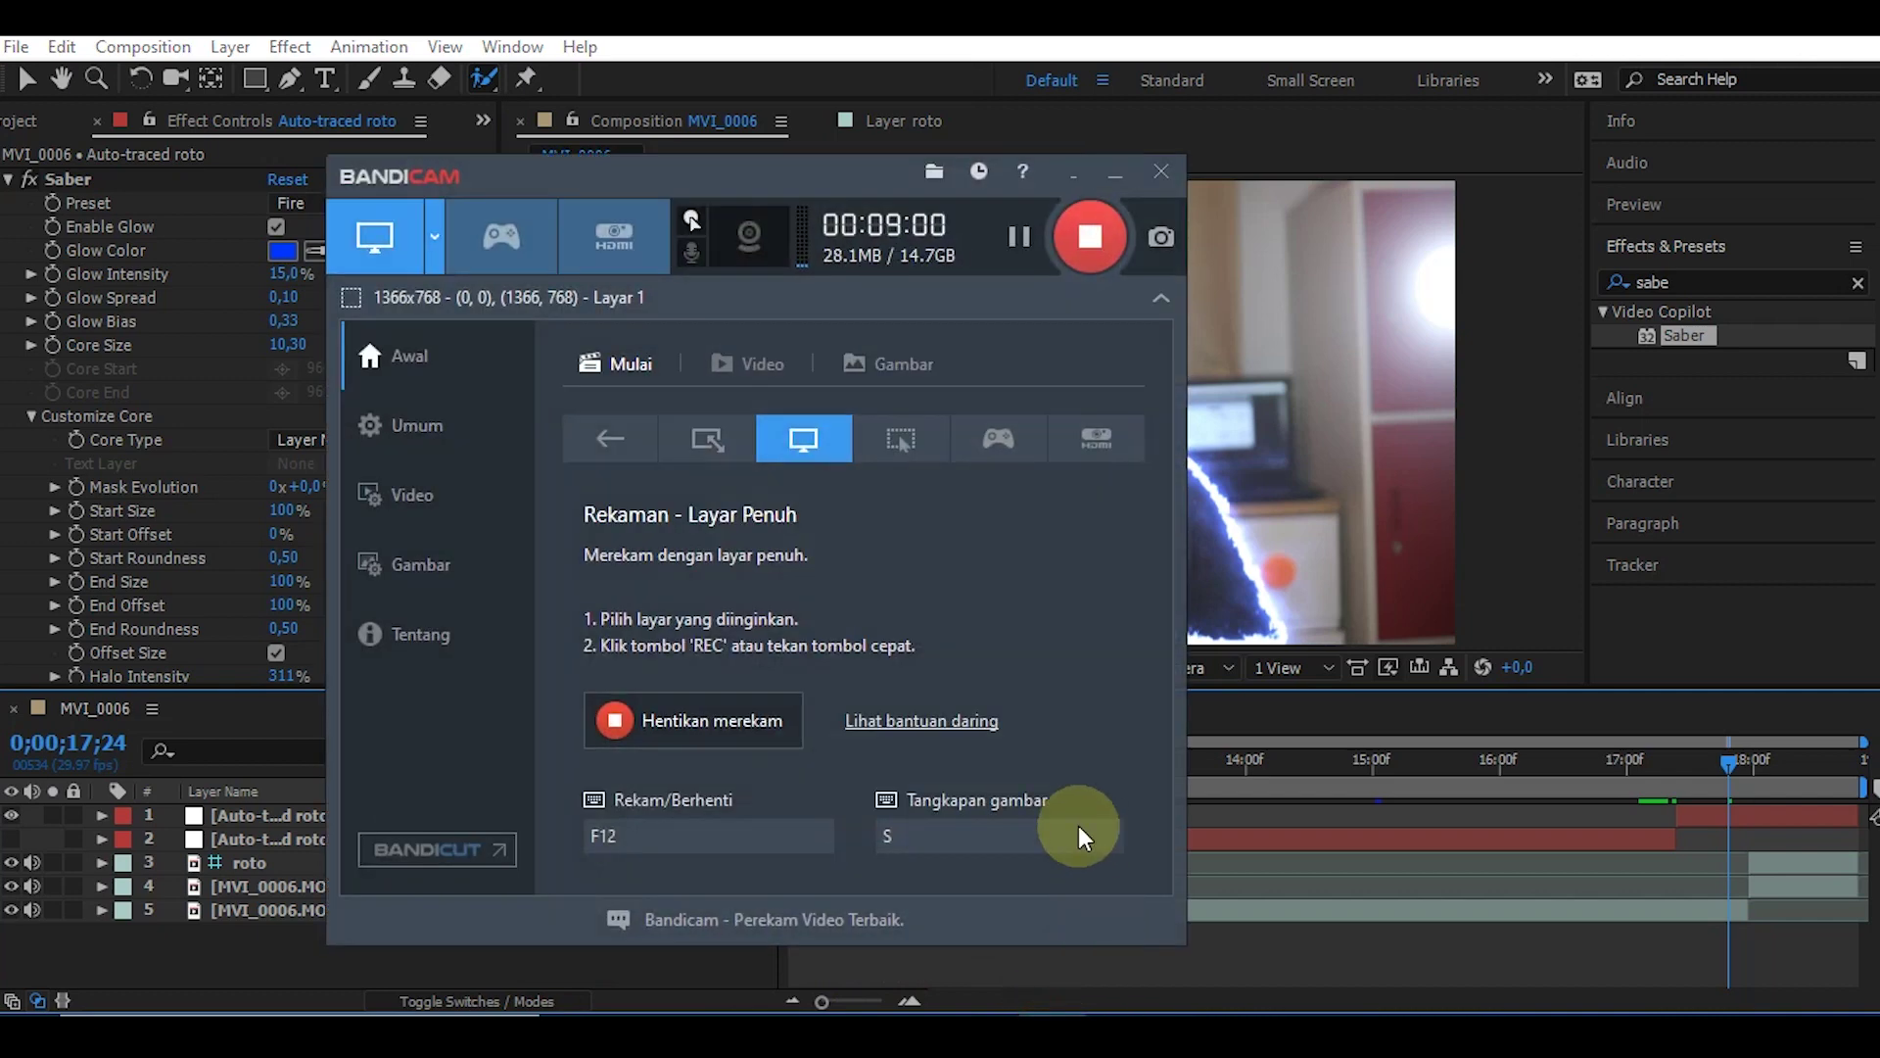
left_click(1115, 173)
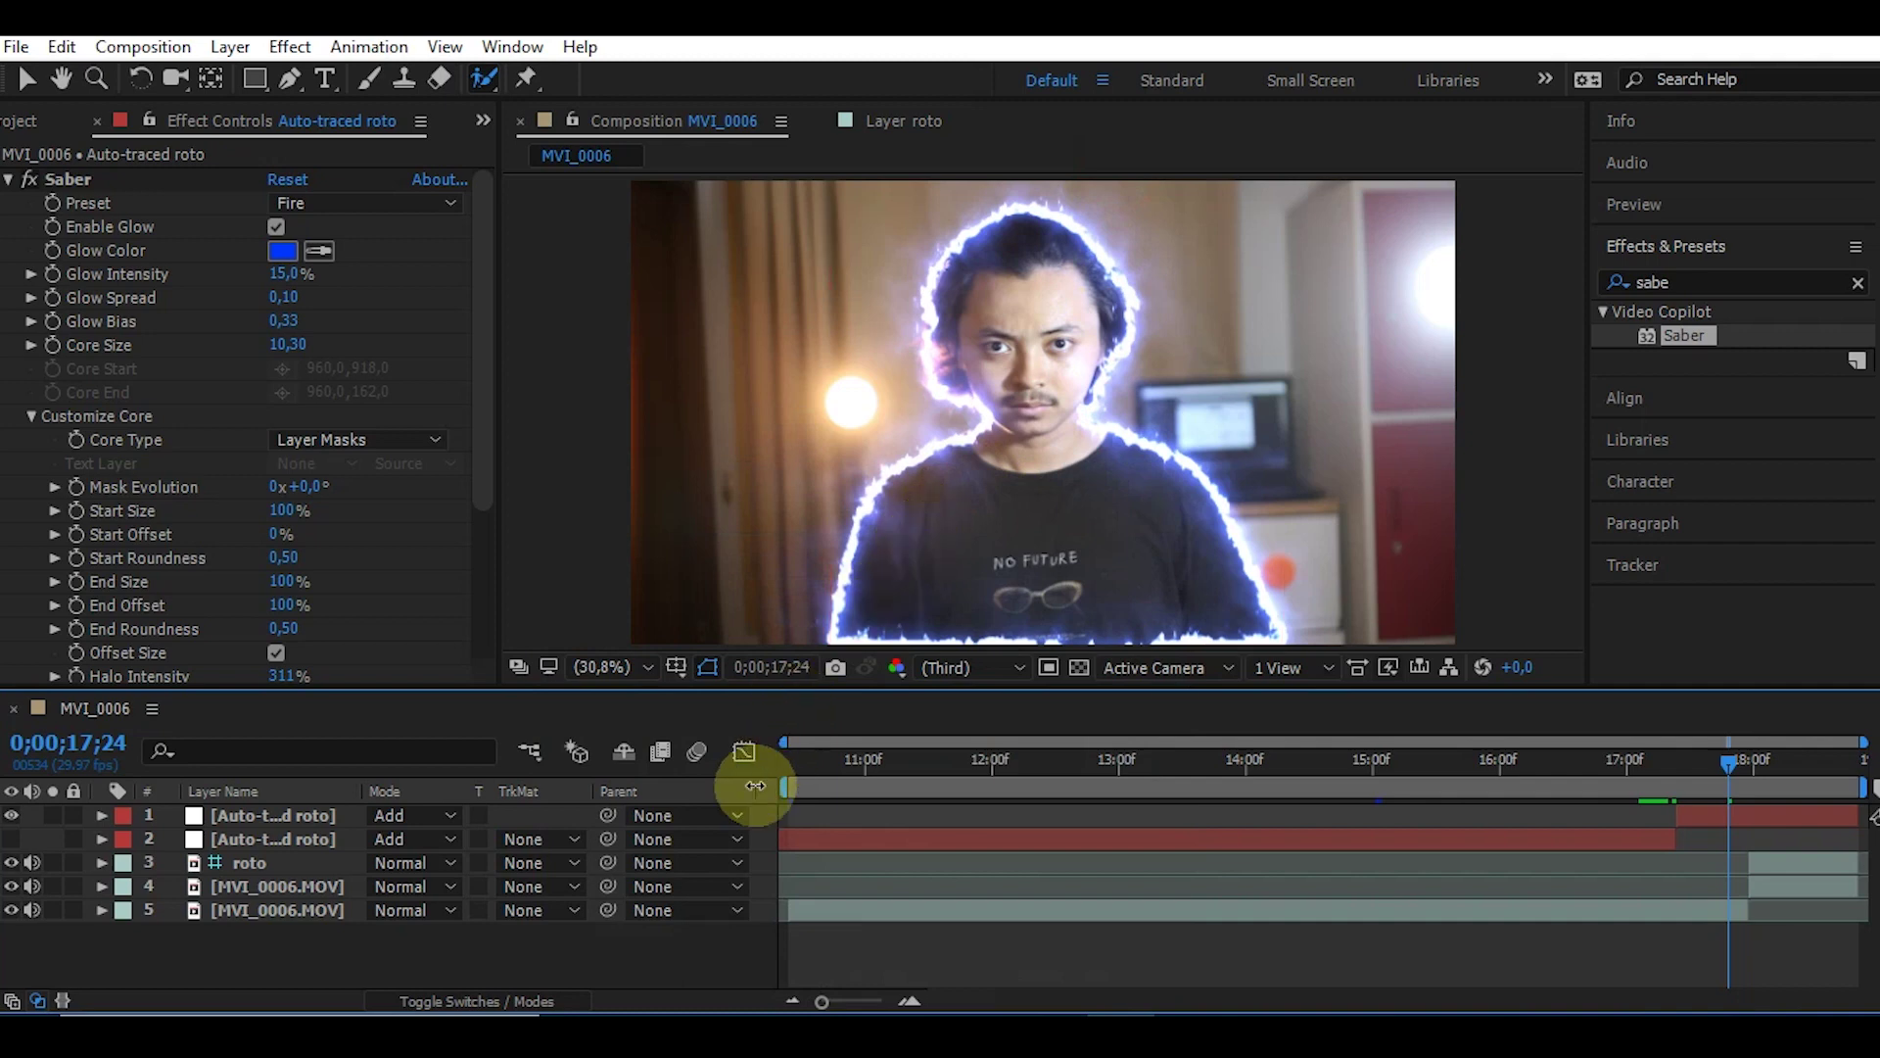
scroll(397, 676, "down", 5)
- Try limiting the Saber glow with the layer's masks, then return Alpha Mode to Mask Core
left_click(386, 622)
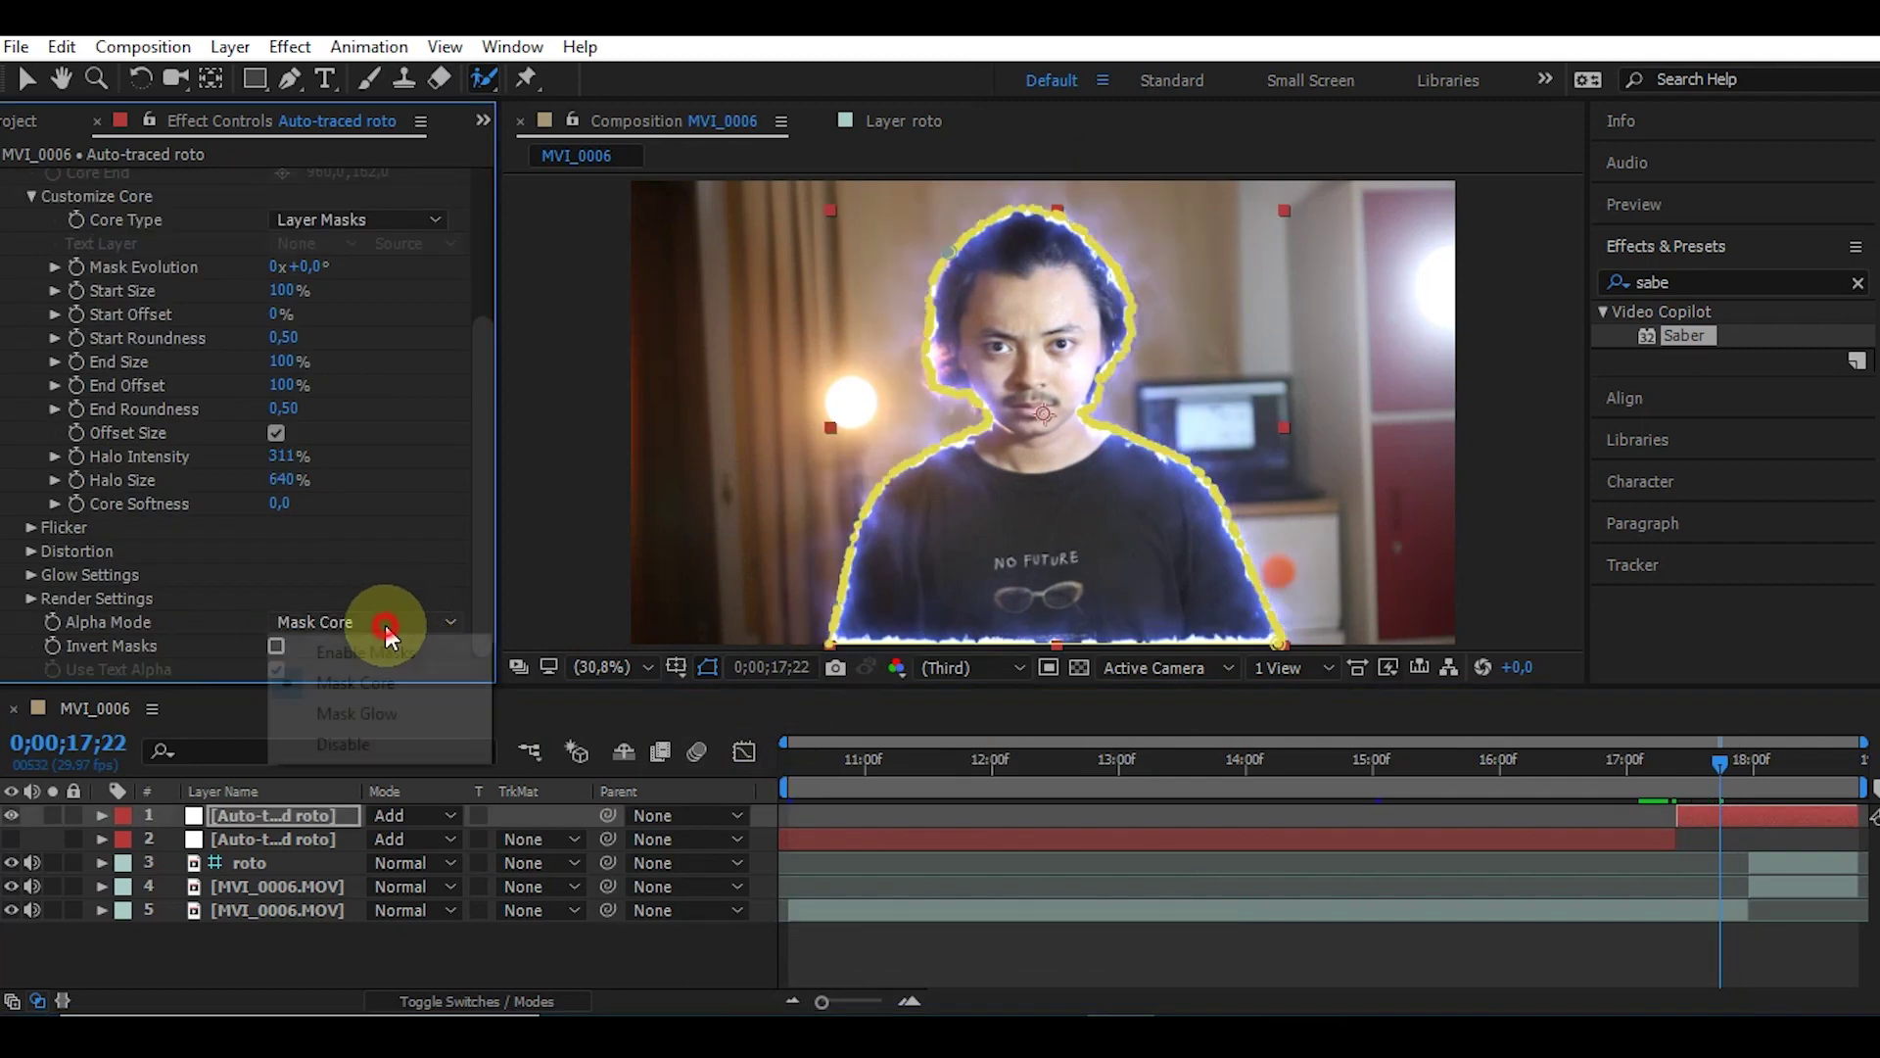
left_click(385, 652)
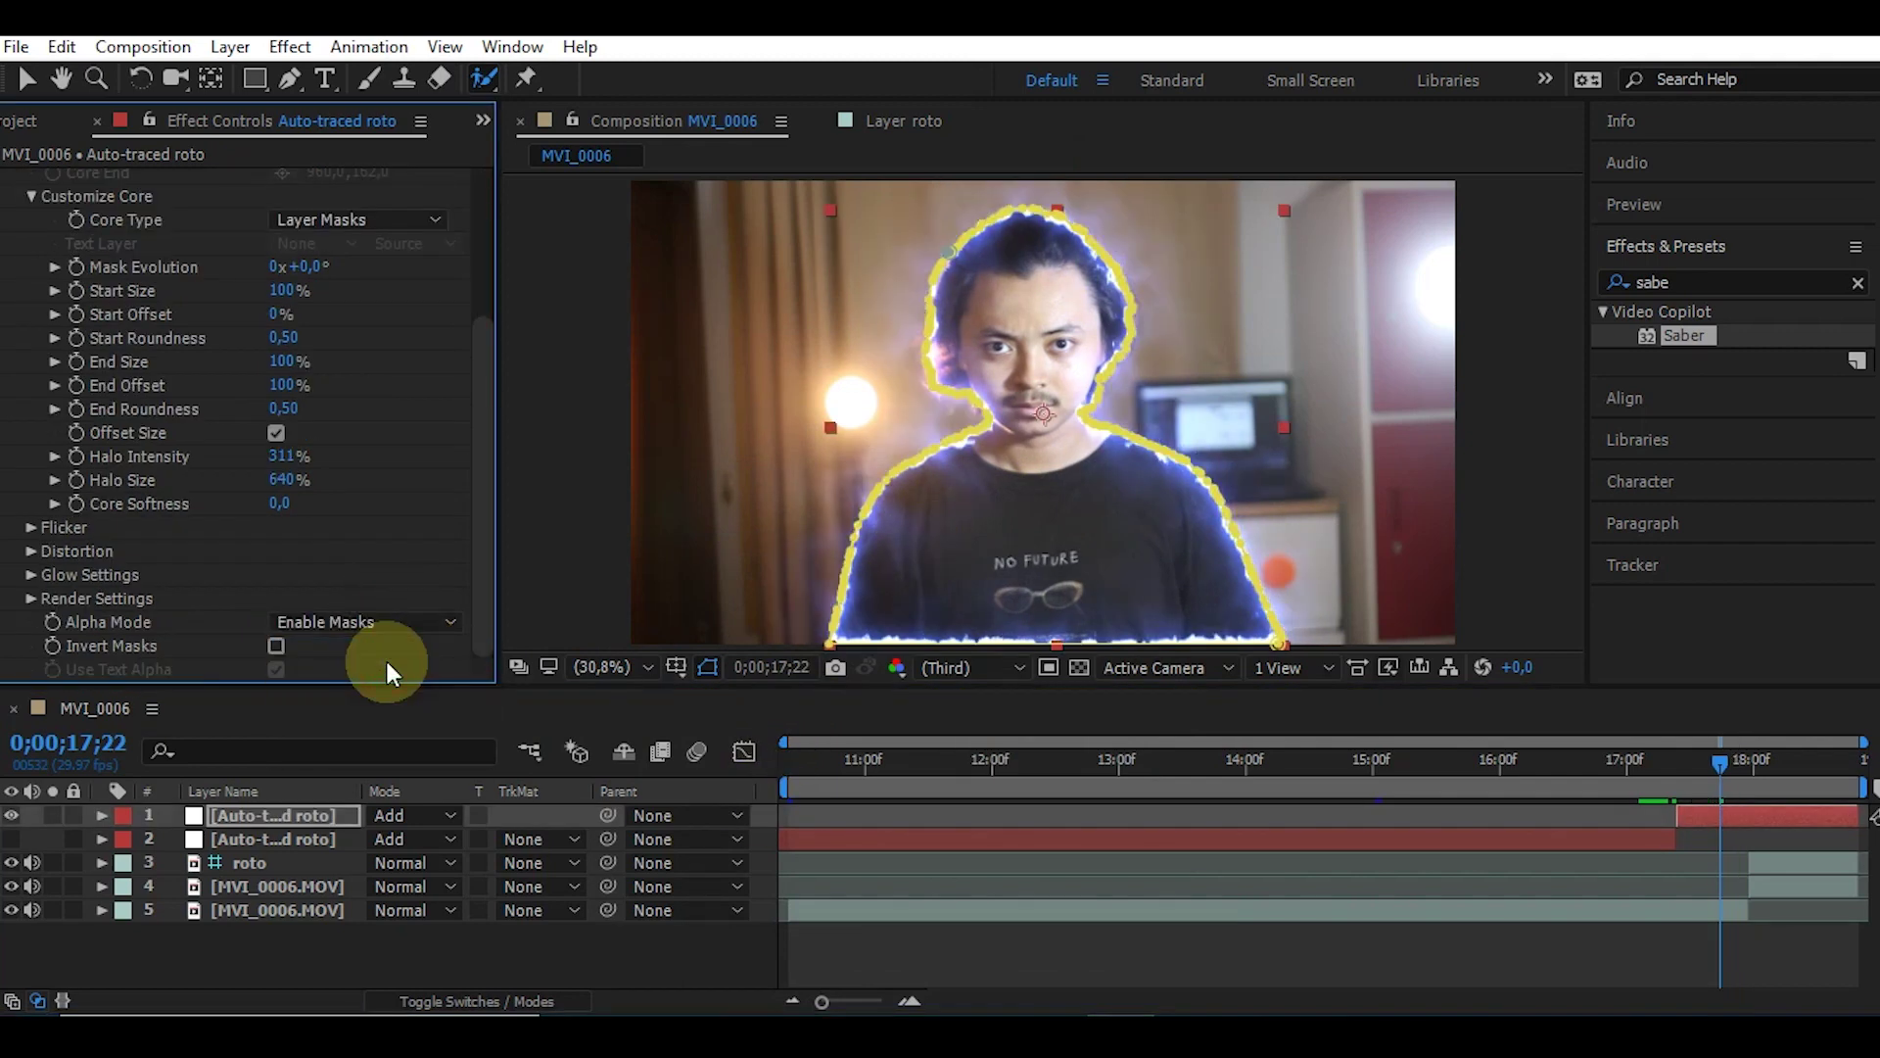
left_click(409, 619)
left_click(405, 681)
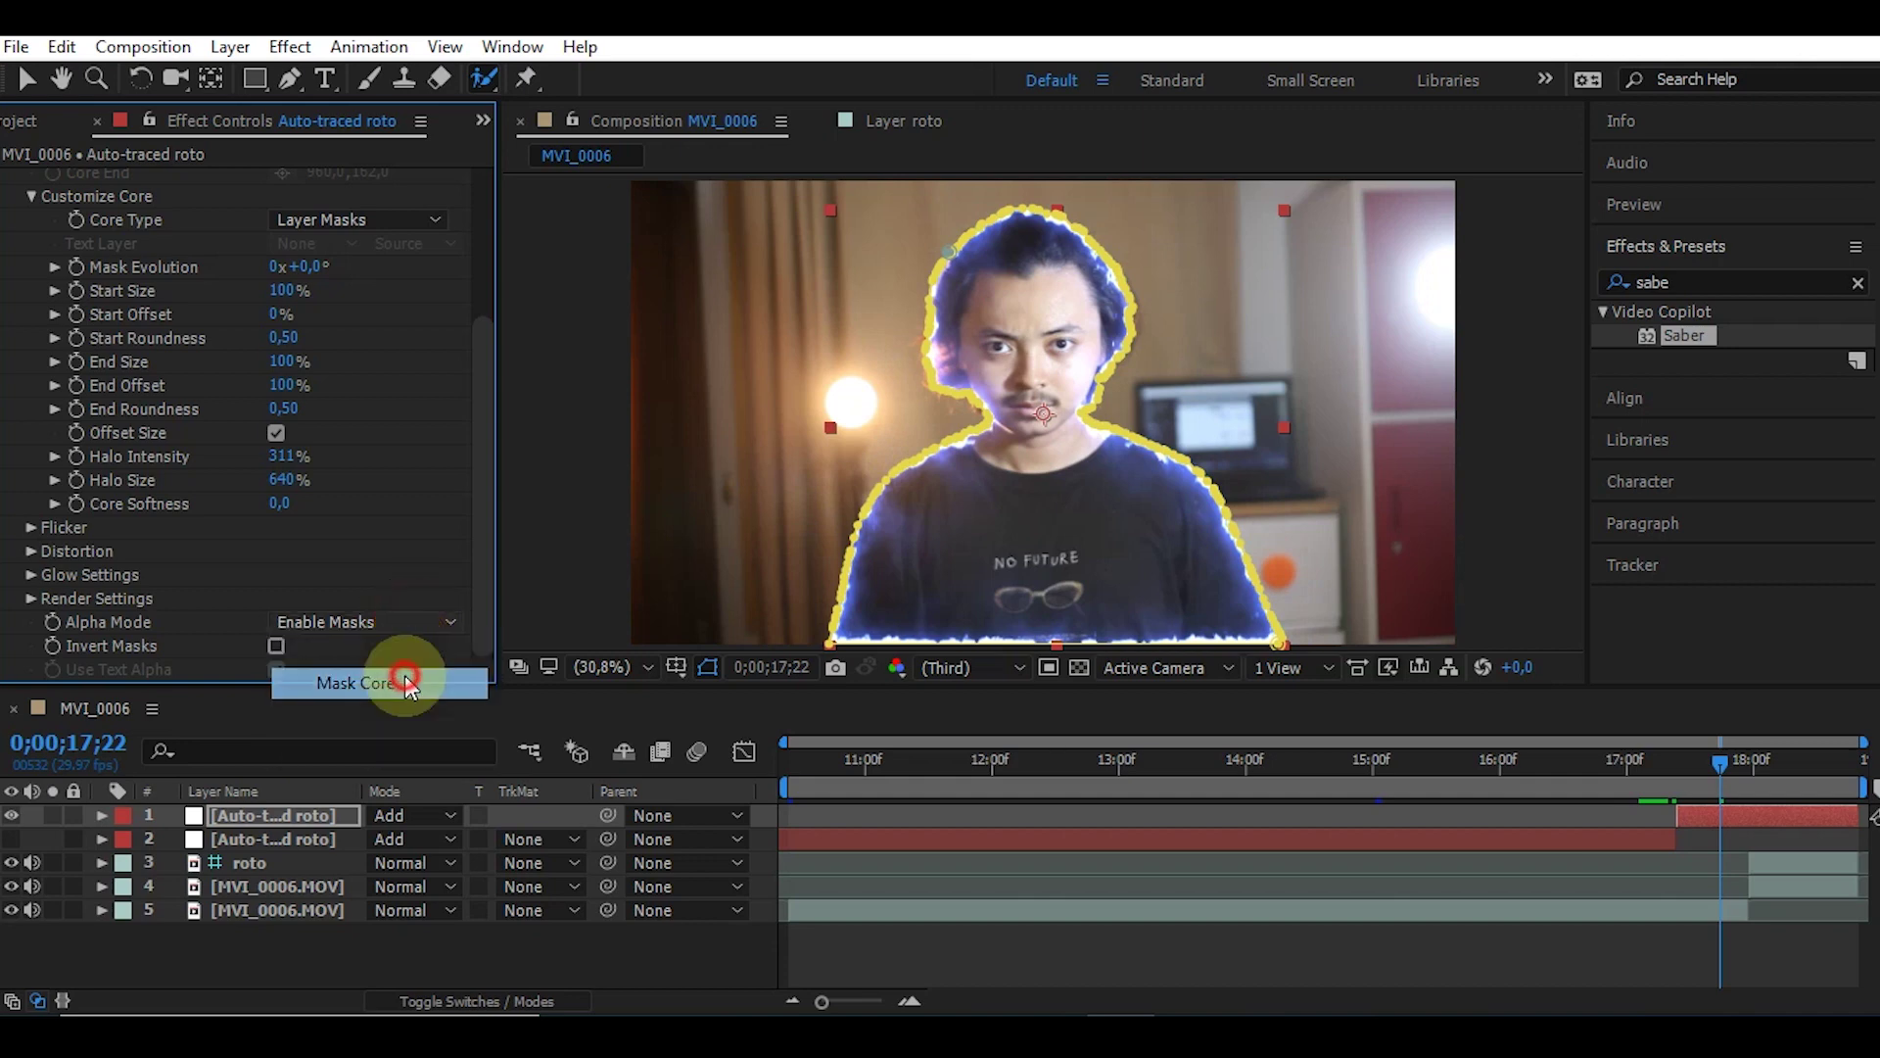
left_click(734, 967)
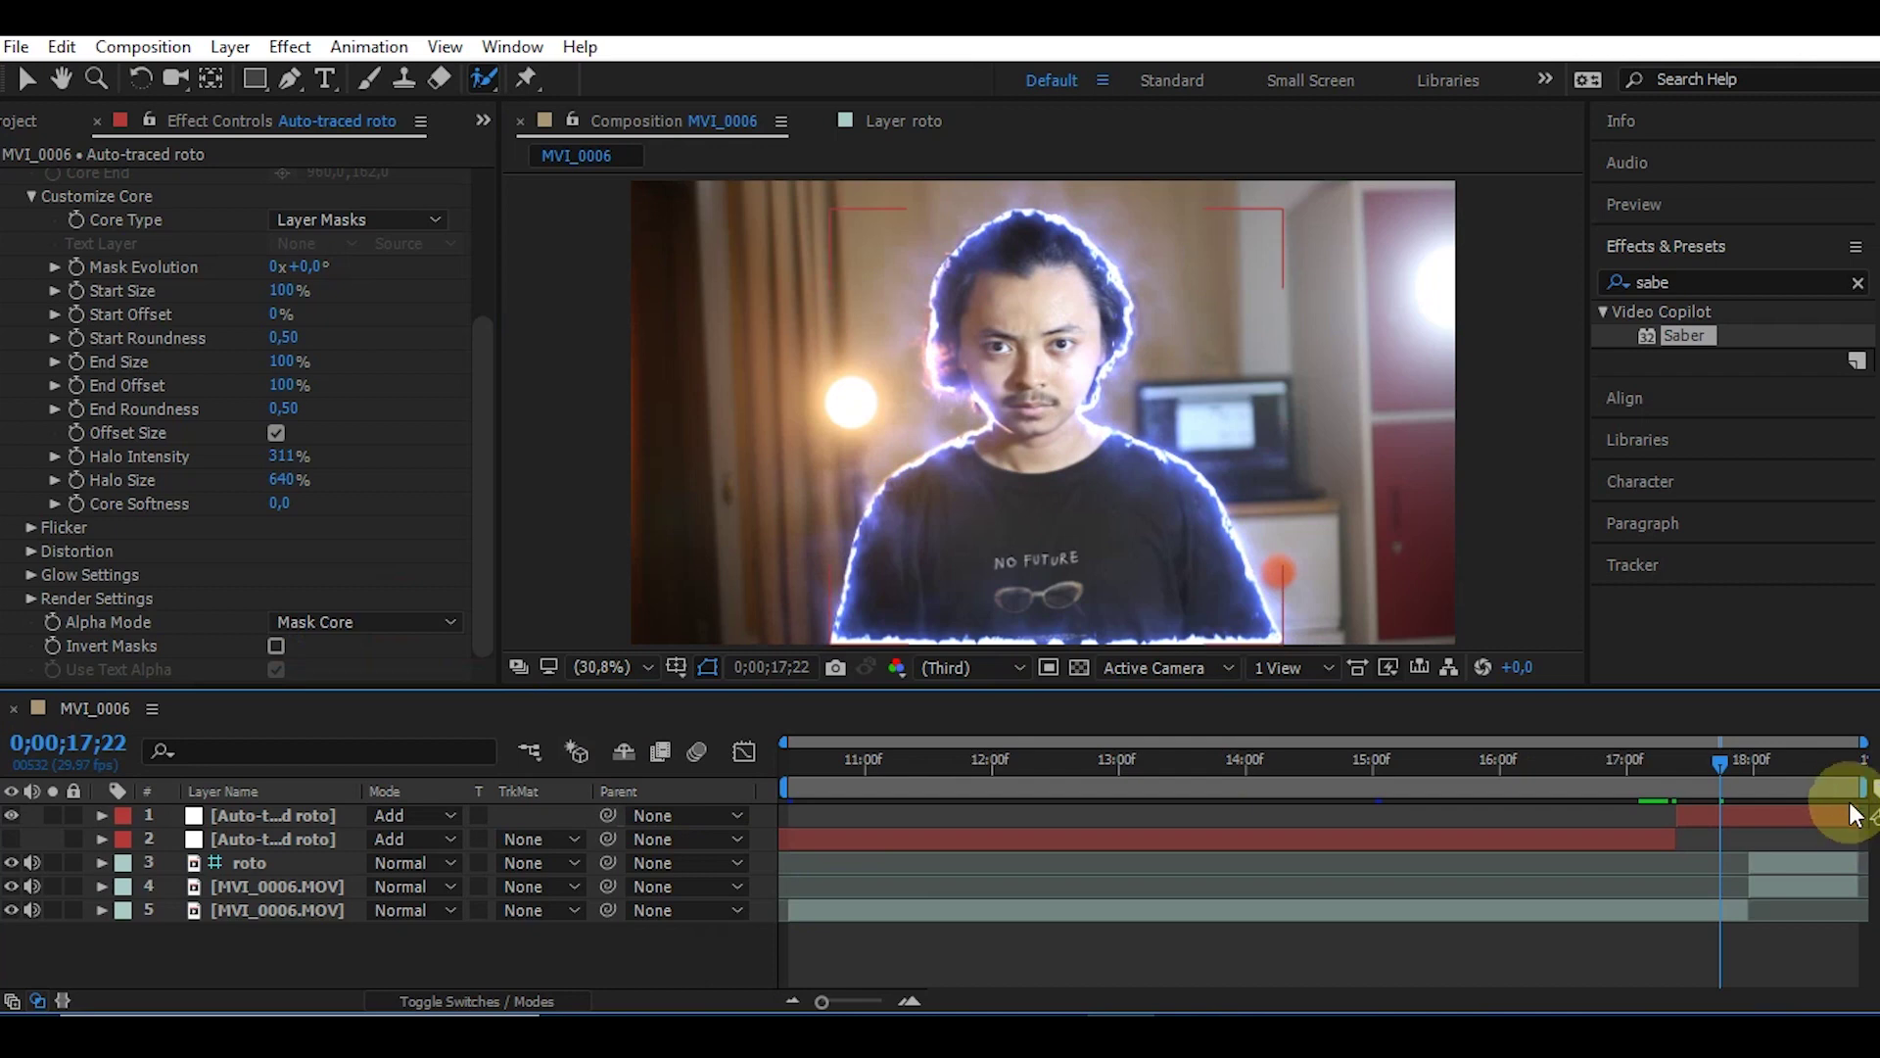
mouse_move(1711, 762)
left_mouse_down()
mouse_move(1678, 764)
mouse_move(1725, 766)
left_mouse_up()
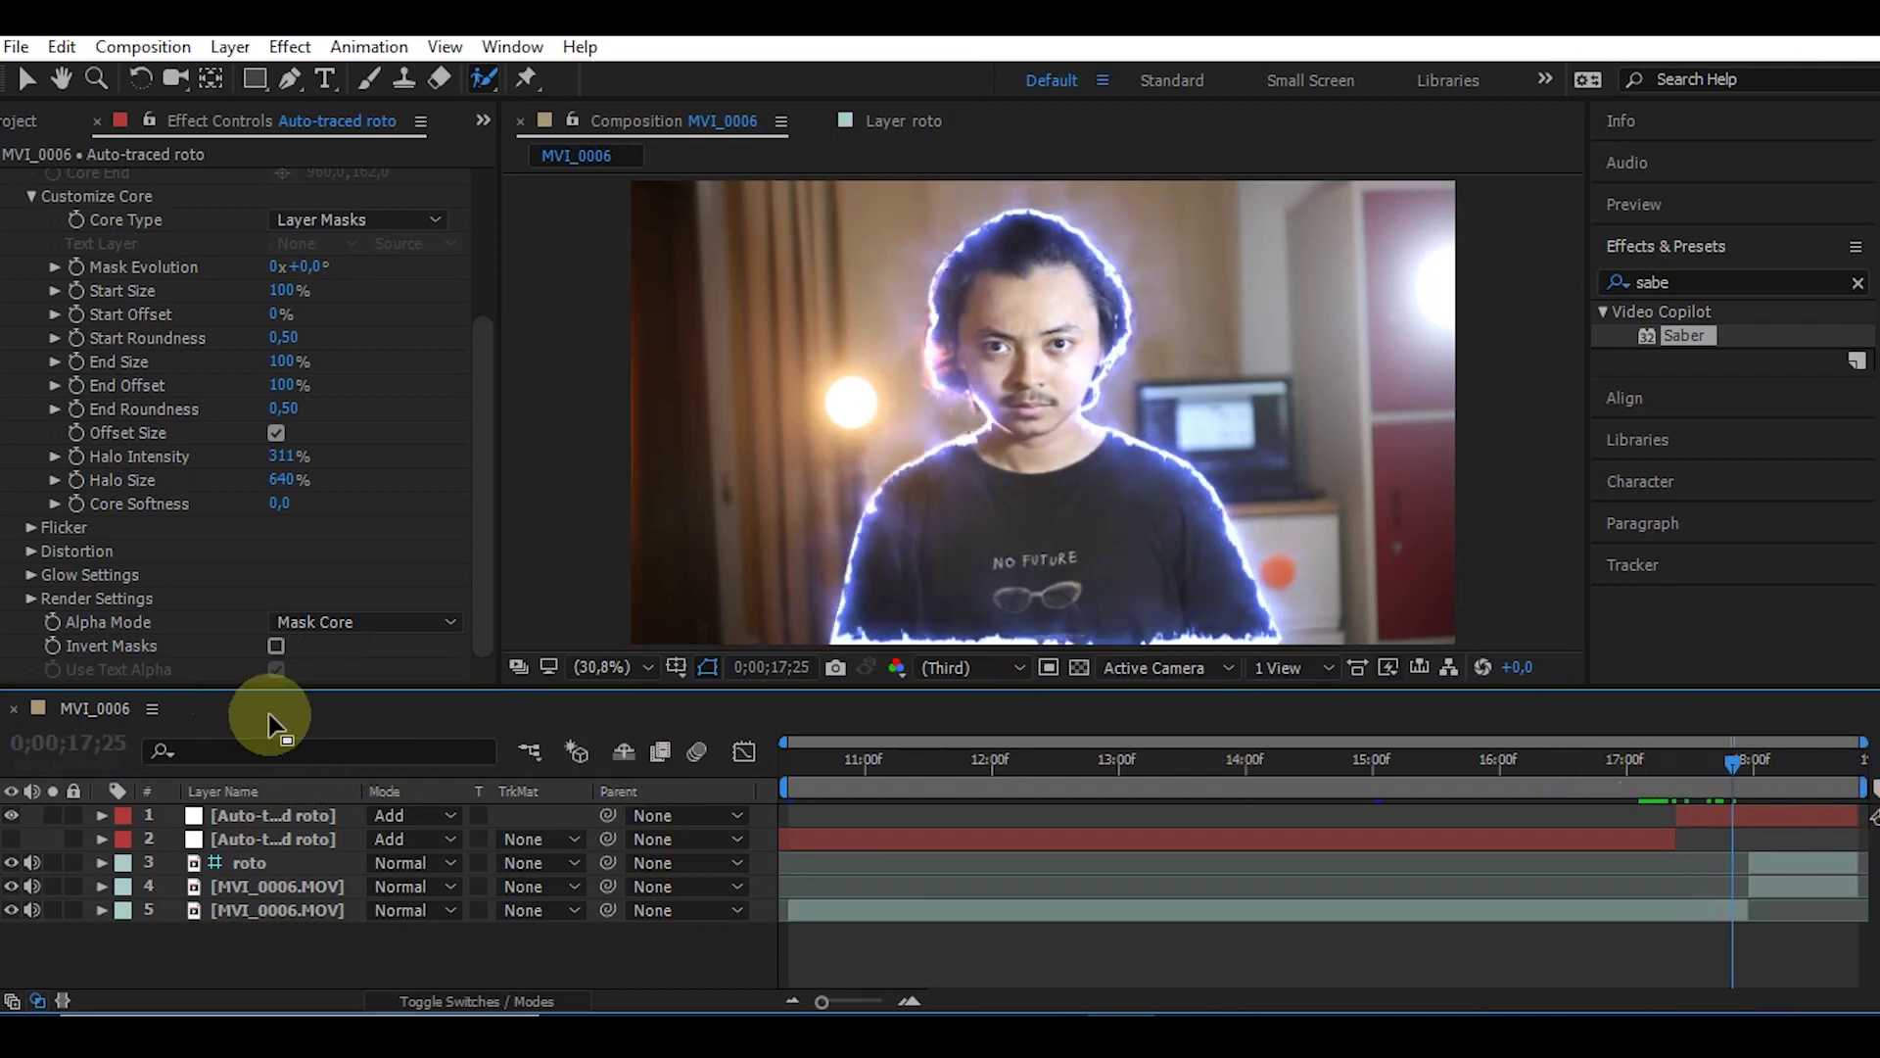
- Set Saber's Alpha Mode to Disable and check the blue outline
left_click(335, 621)
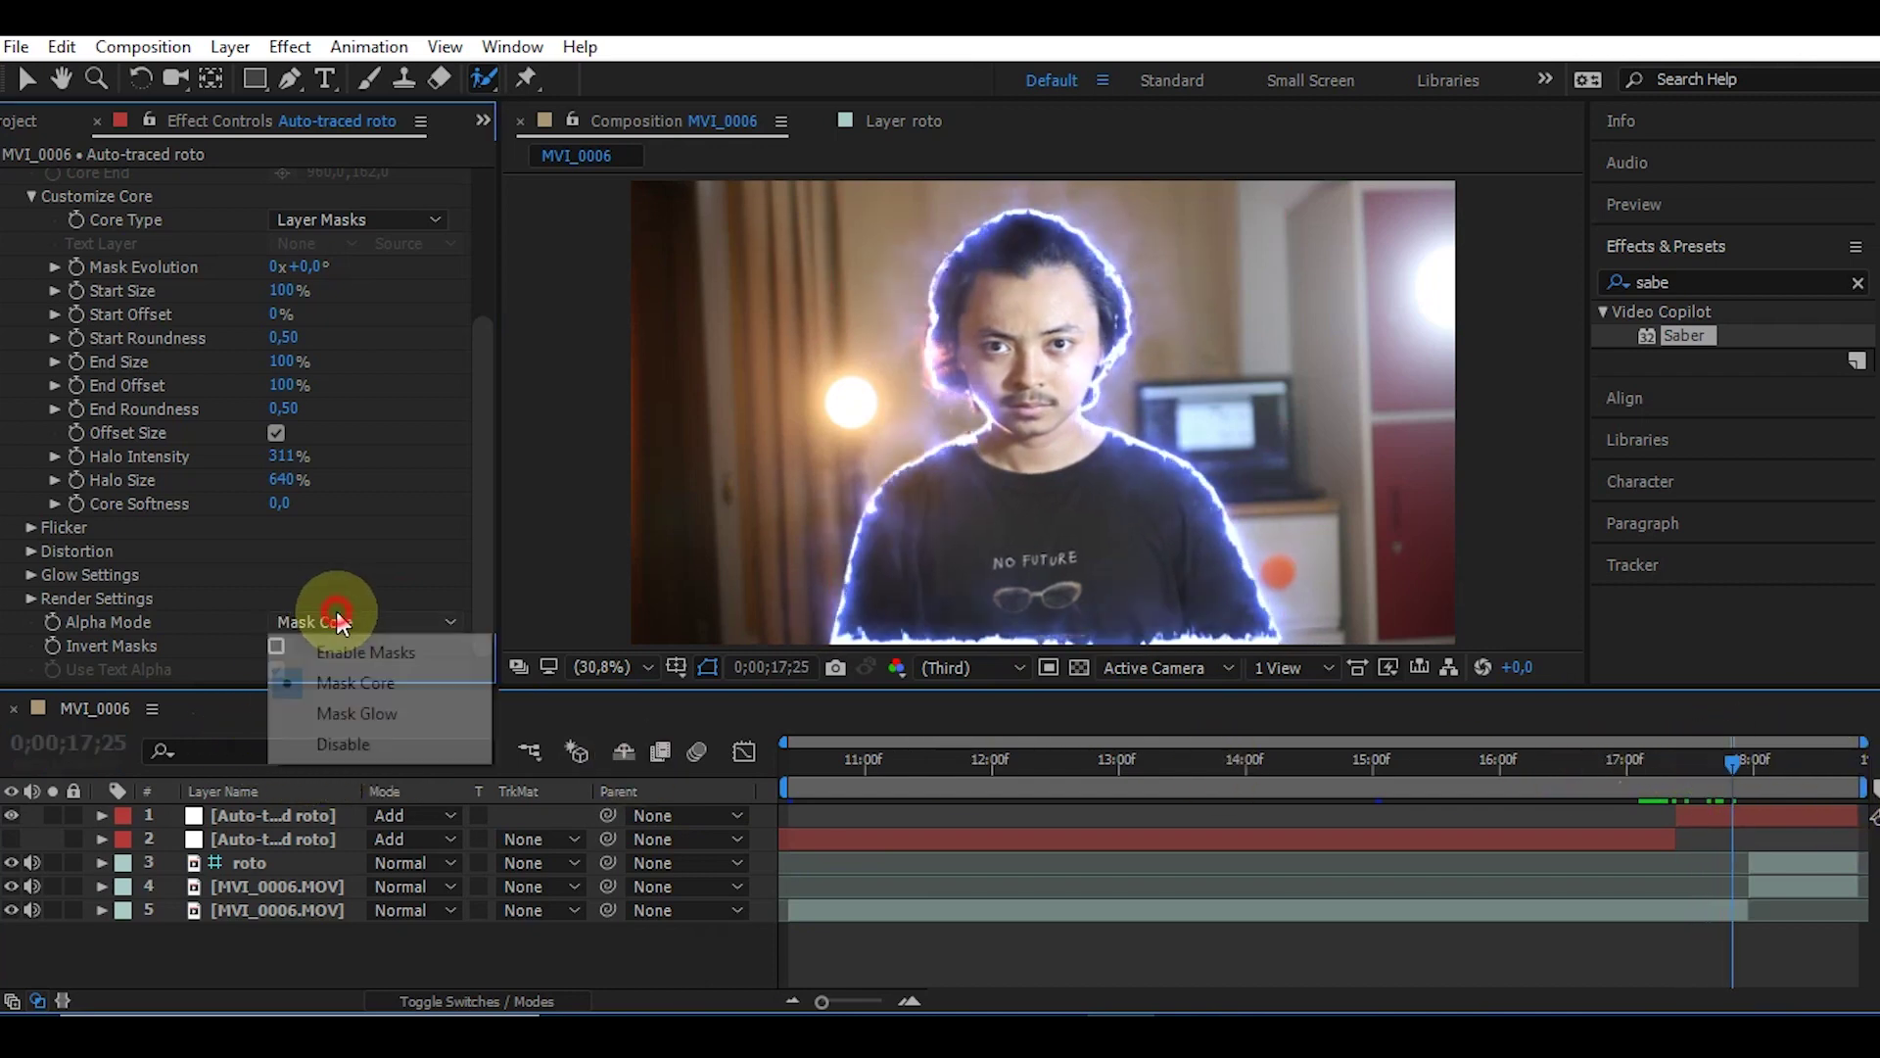
left_click(353, 742)
left_click(674, 969)
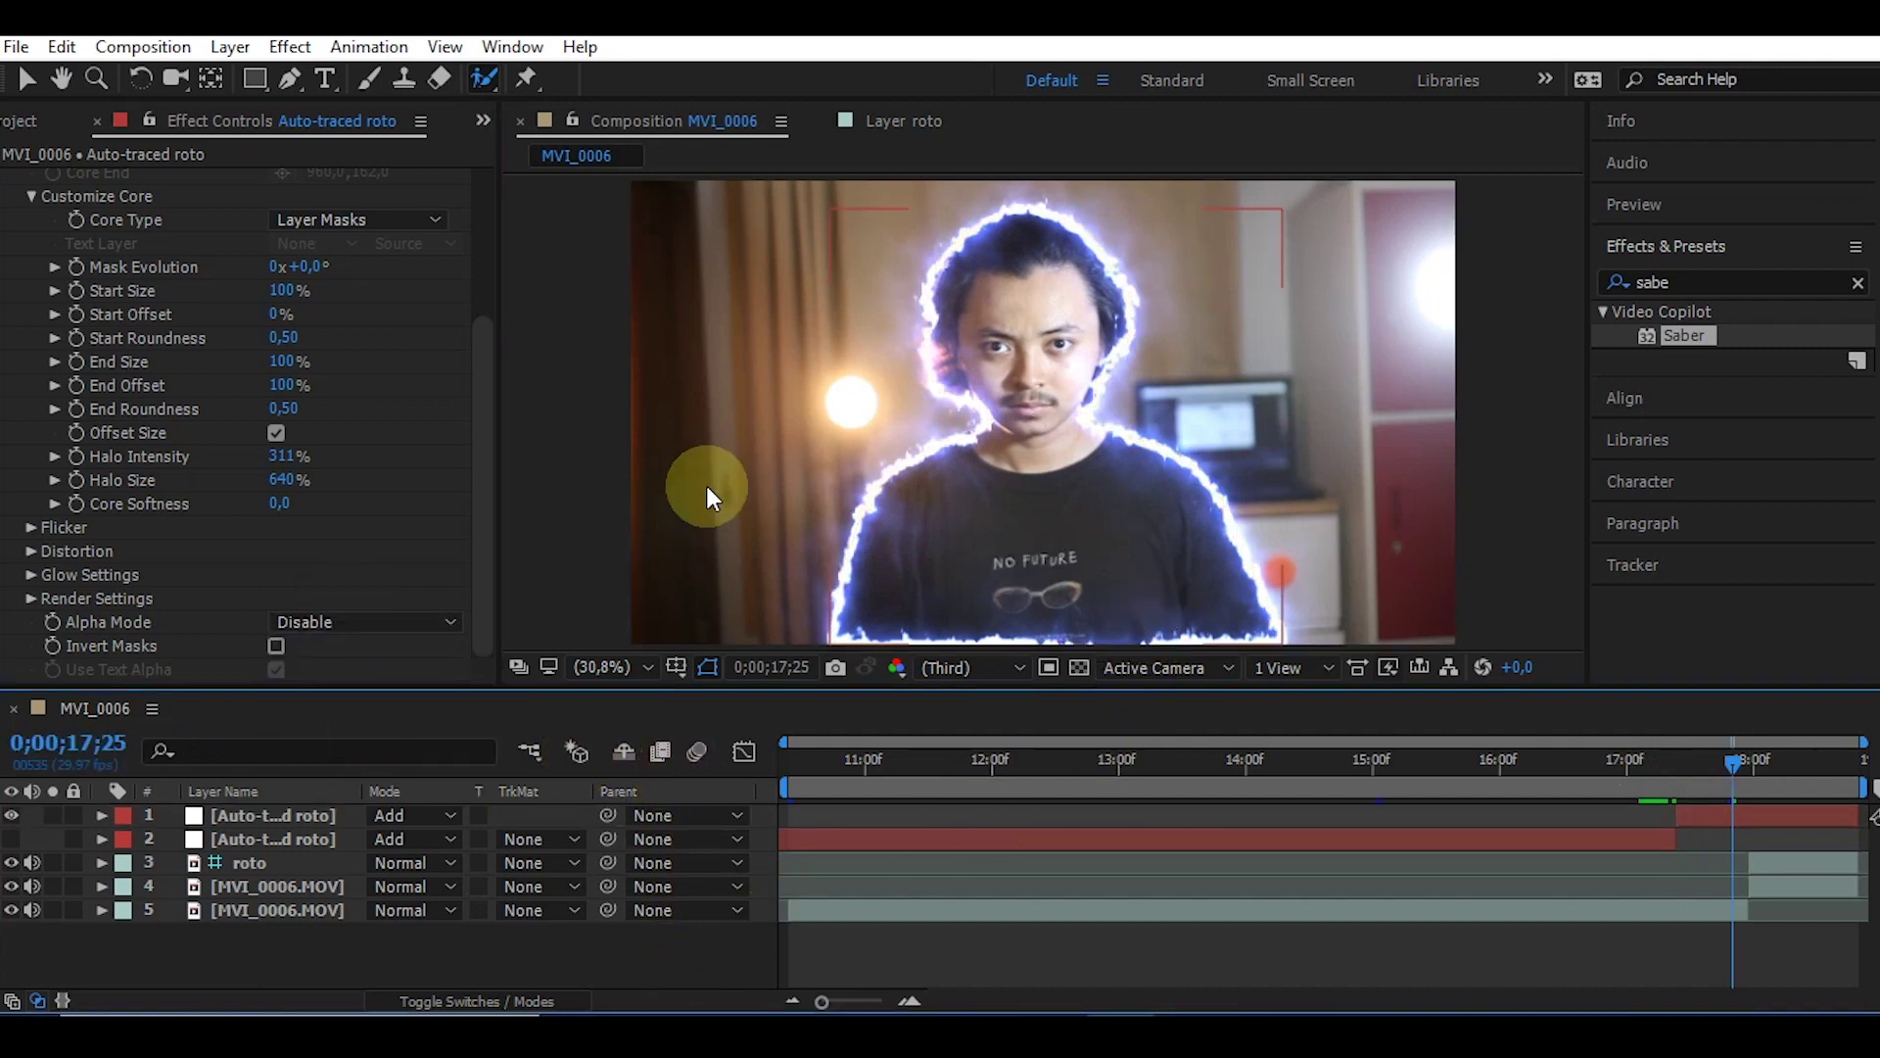
left_click_drag(473, 323, 477, 162)
left_click(385, 203)
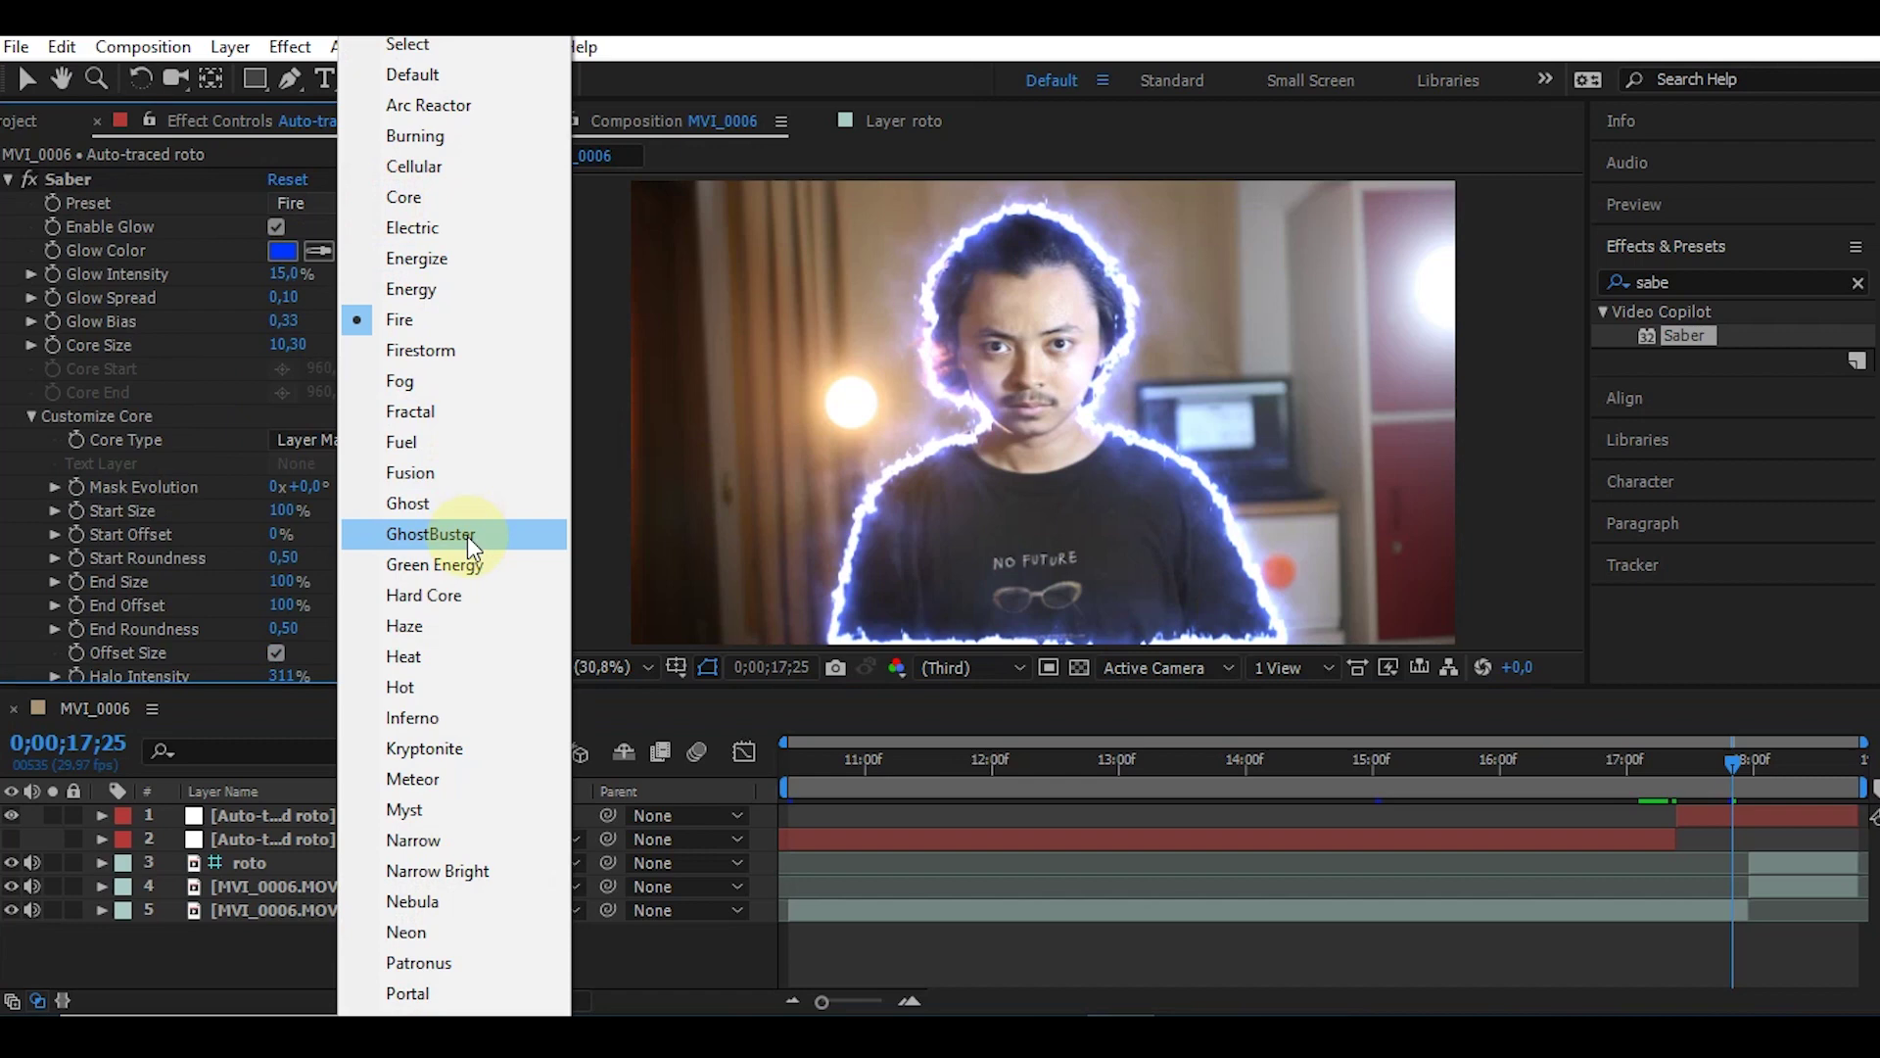
- Try the Green Energy Saber preset, then apply the Electric preset
left_click(480, 562)
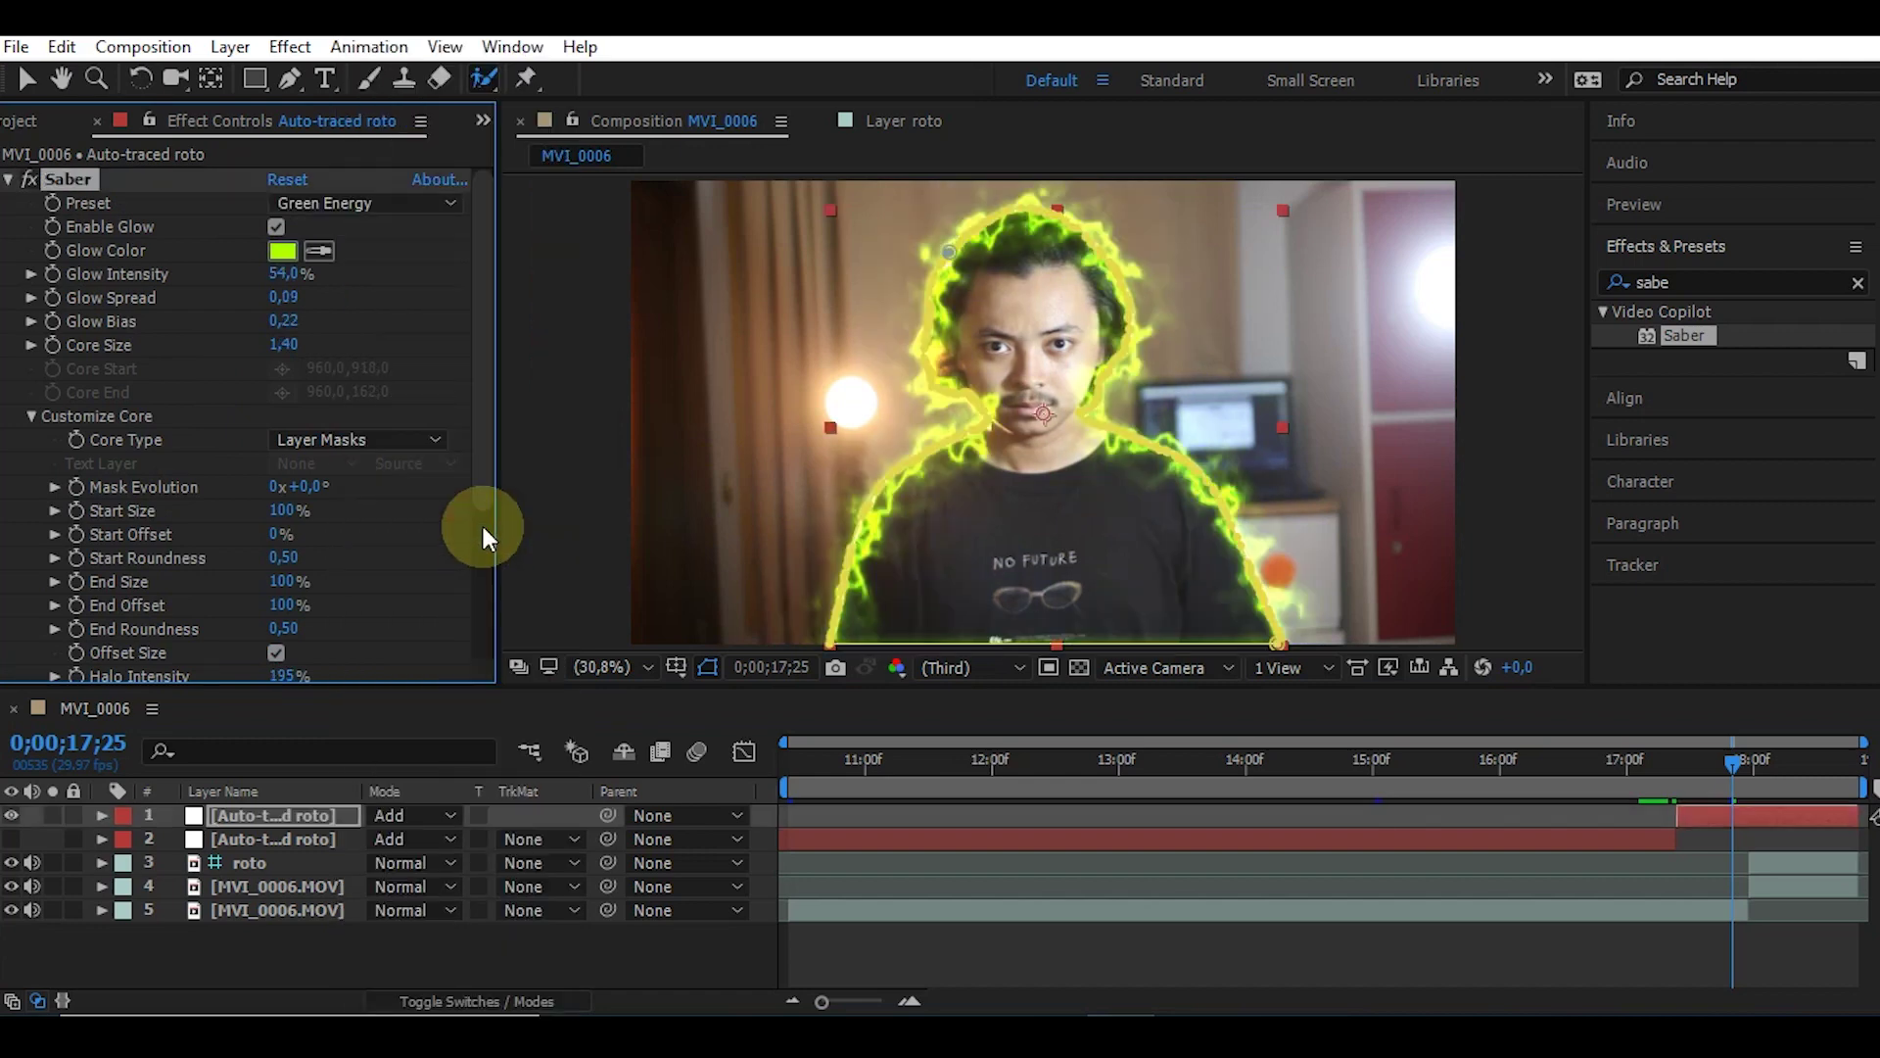
left_click(403, 200)
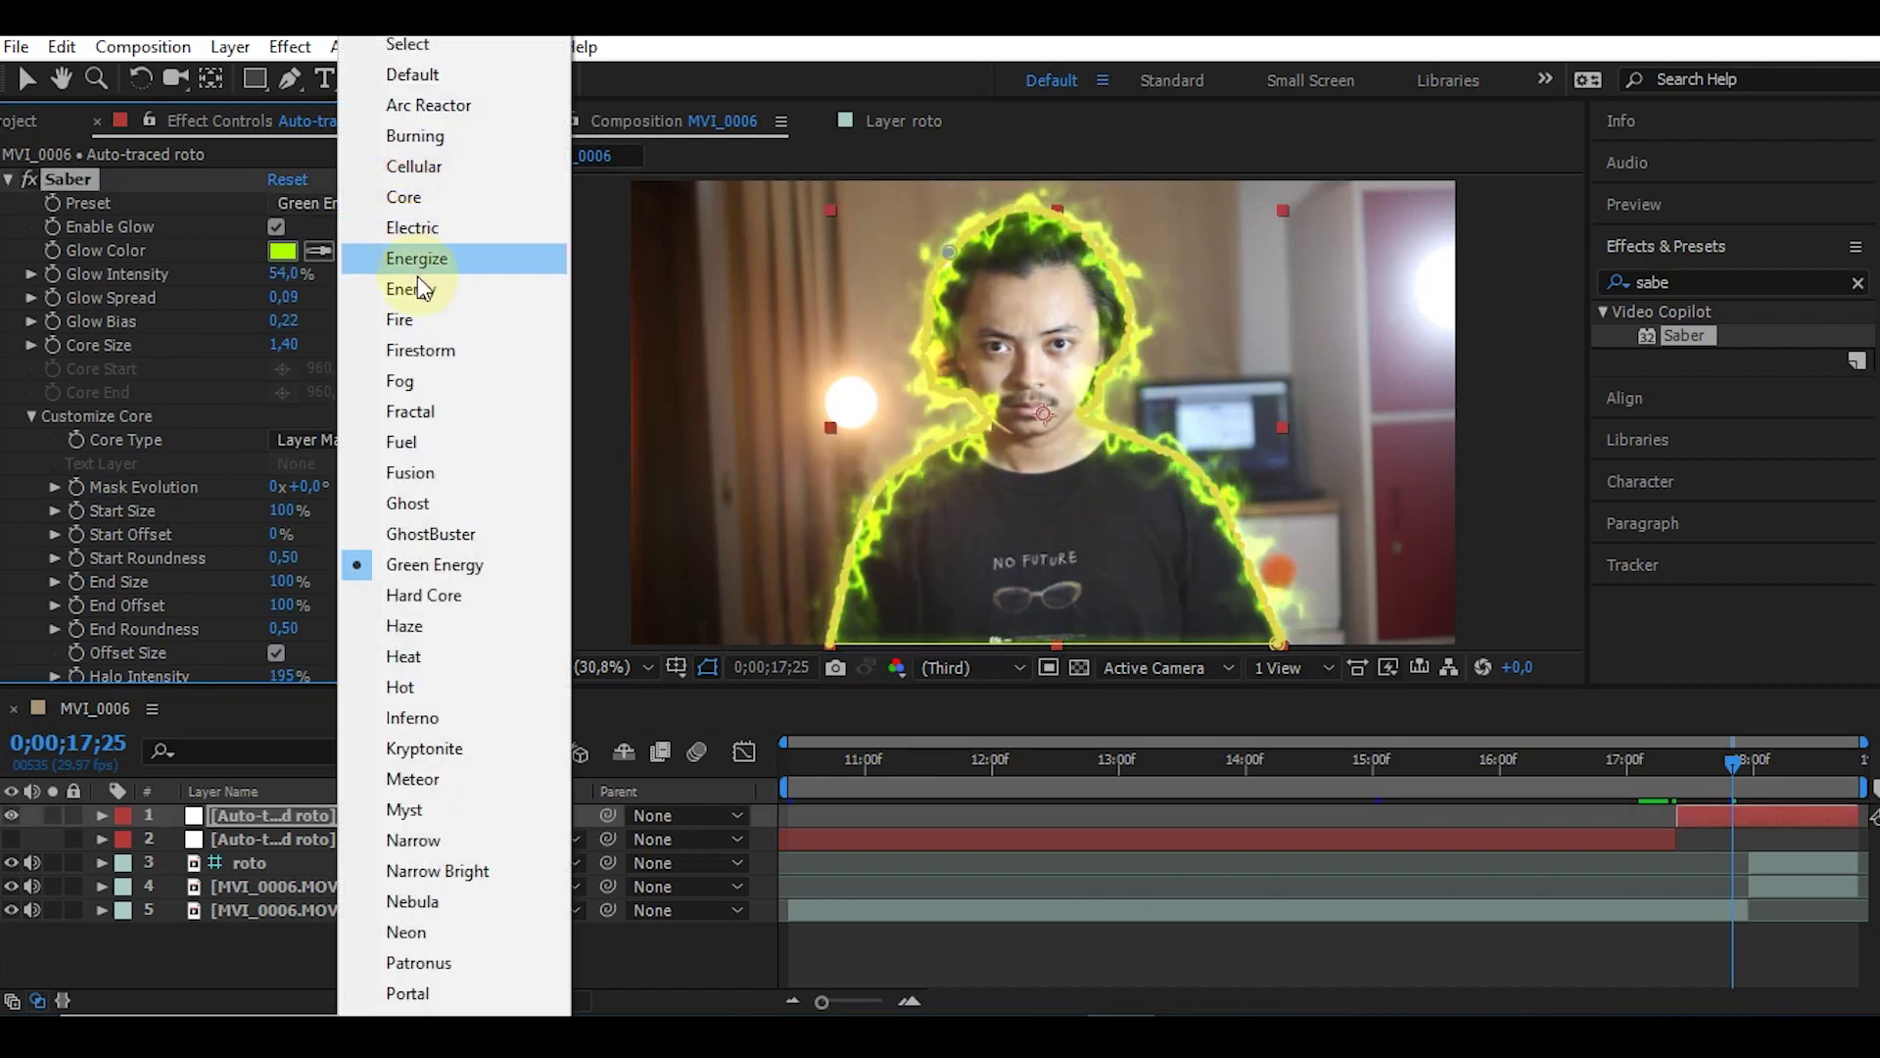
left_click(431, 228)
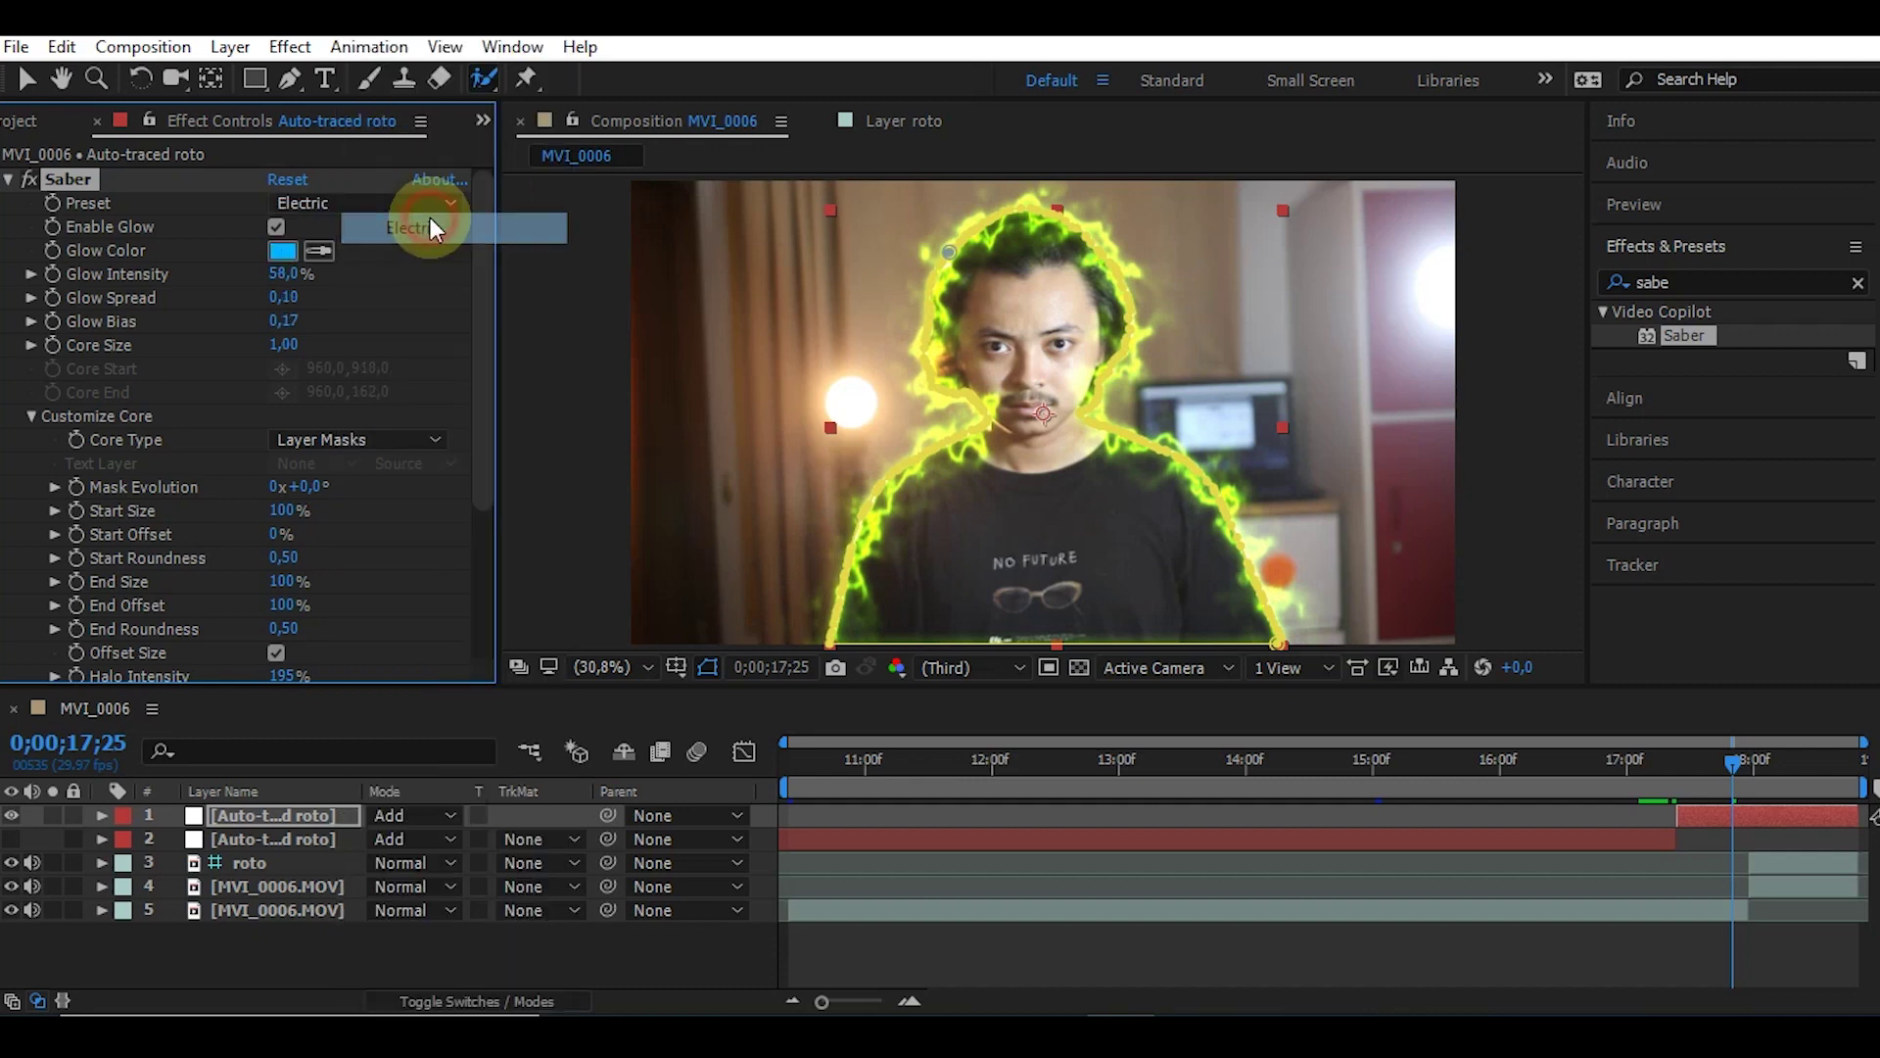
left_click(673, 948)
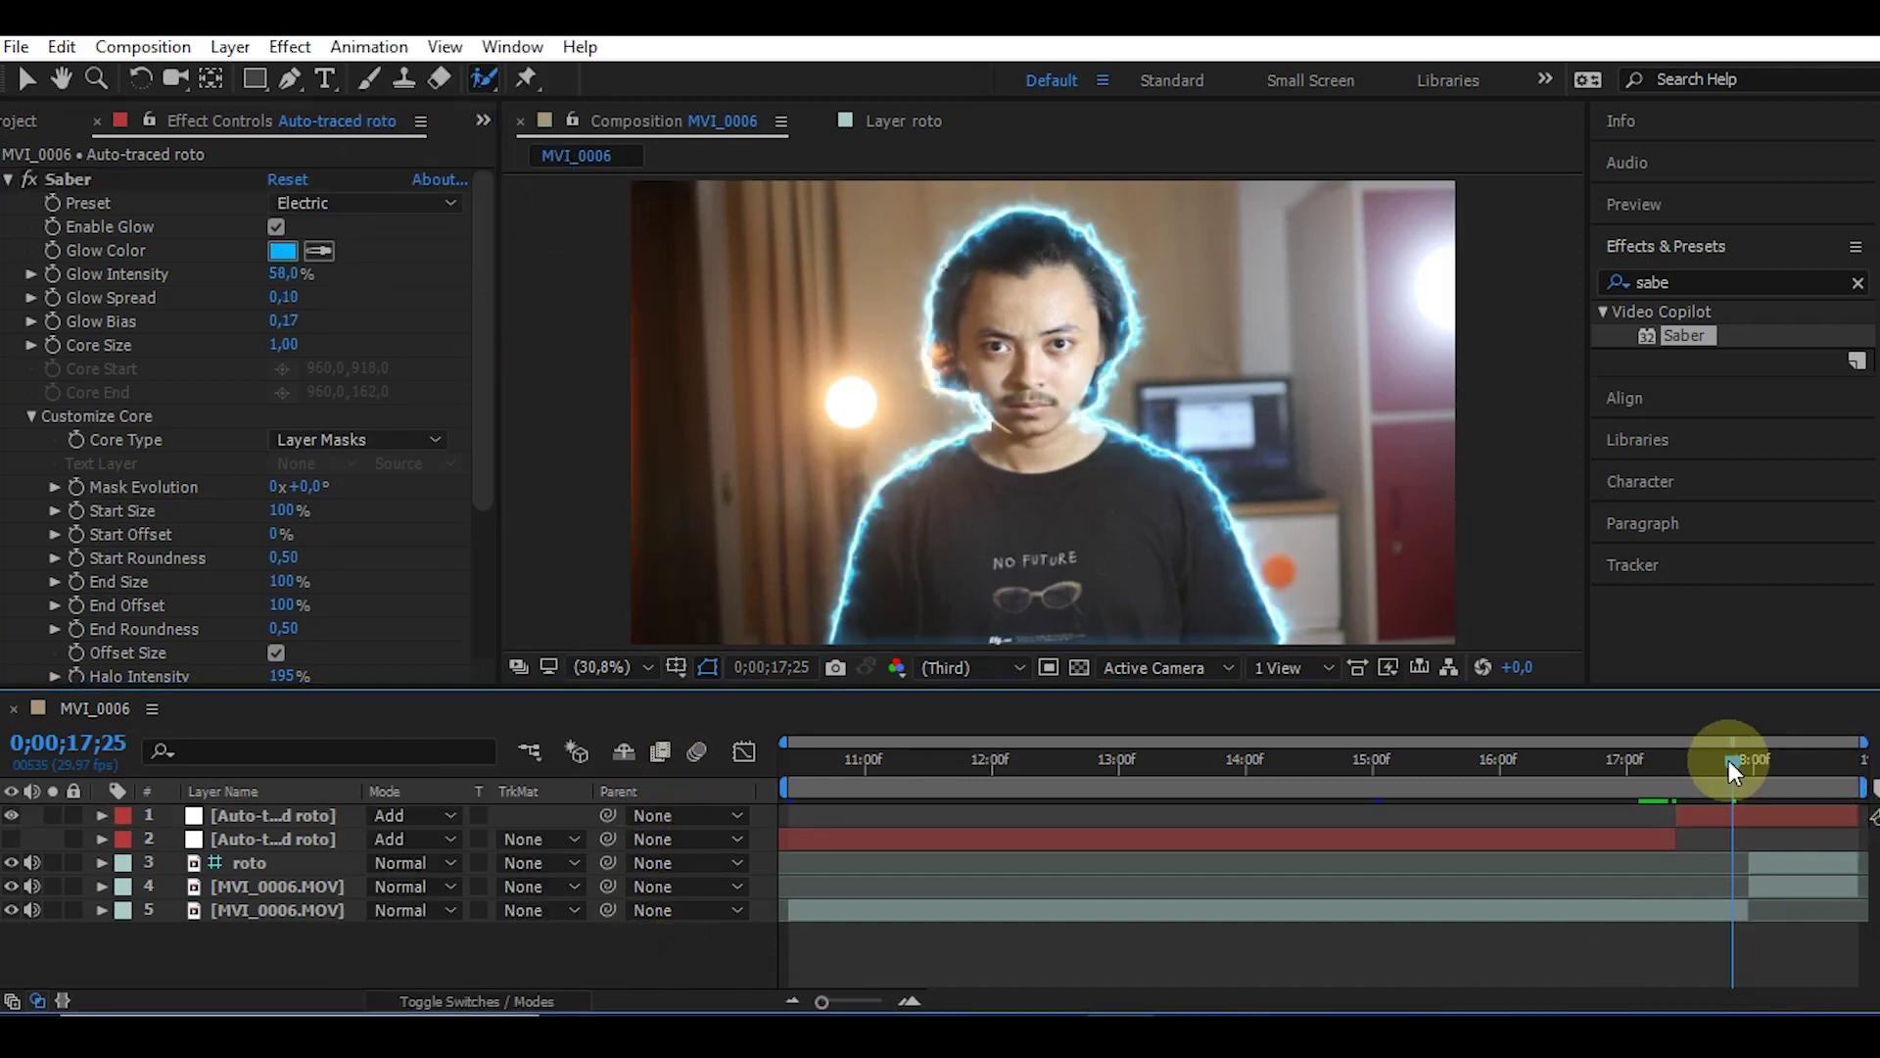
- Return to 0;00;17;12 on the Auto-traced roto layer and start keyframing Start Offset
mouse_move(1731, 760)
left_mouse_down()
mouse_move(1606, 773)
mouse_move(1706, 795)
left_mouse_up()
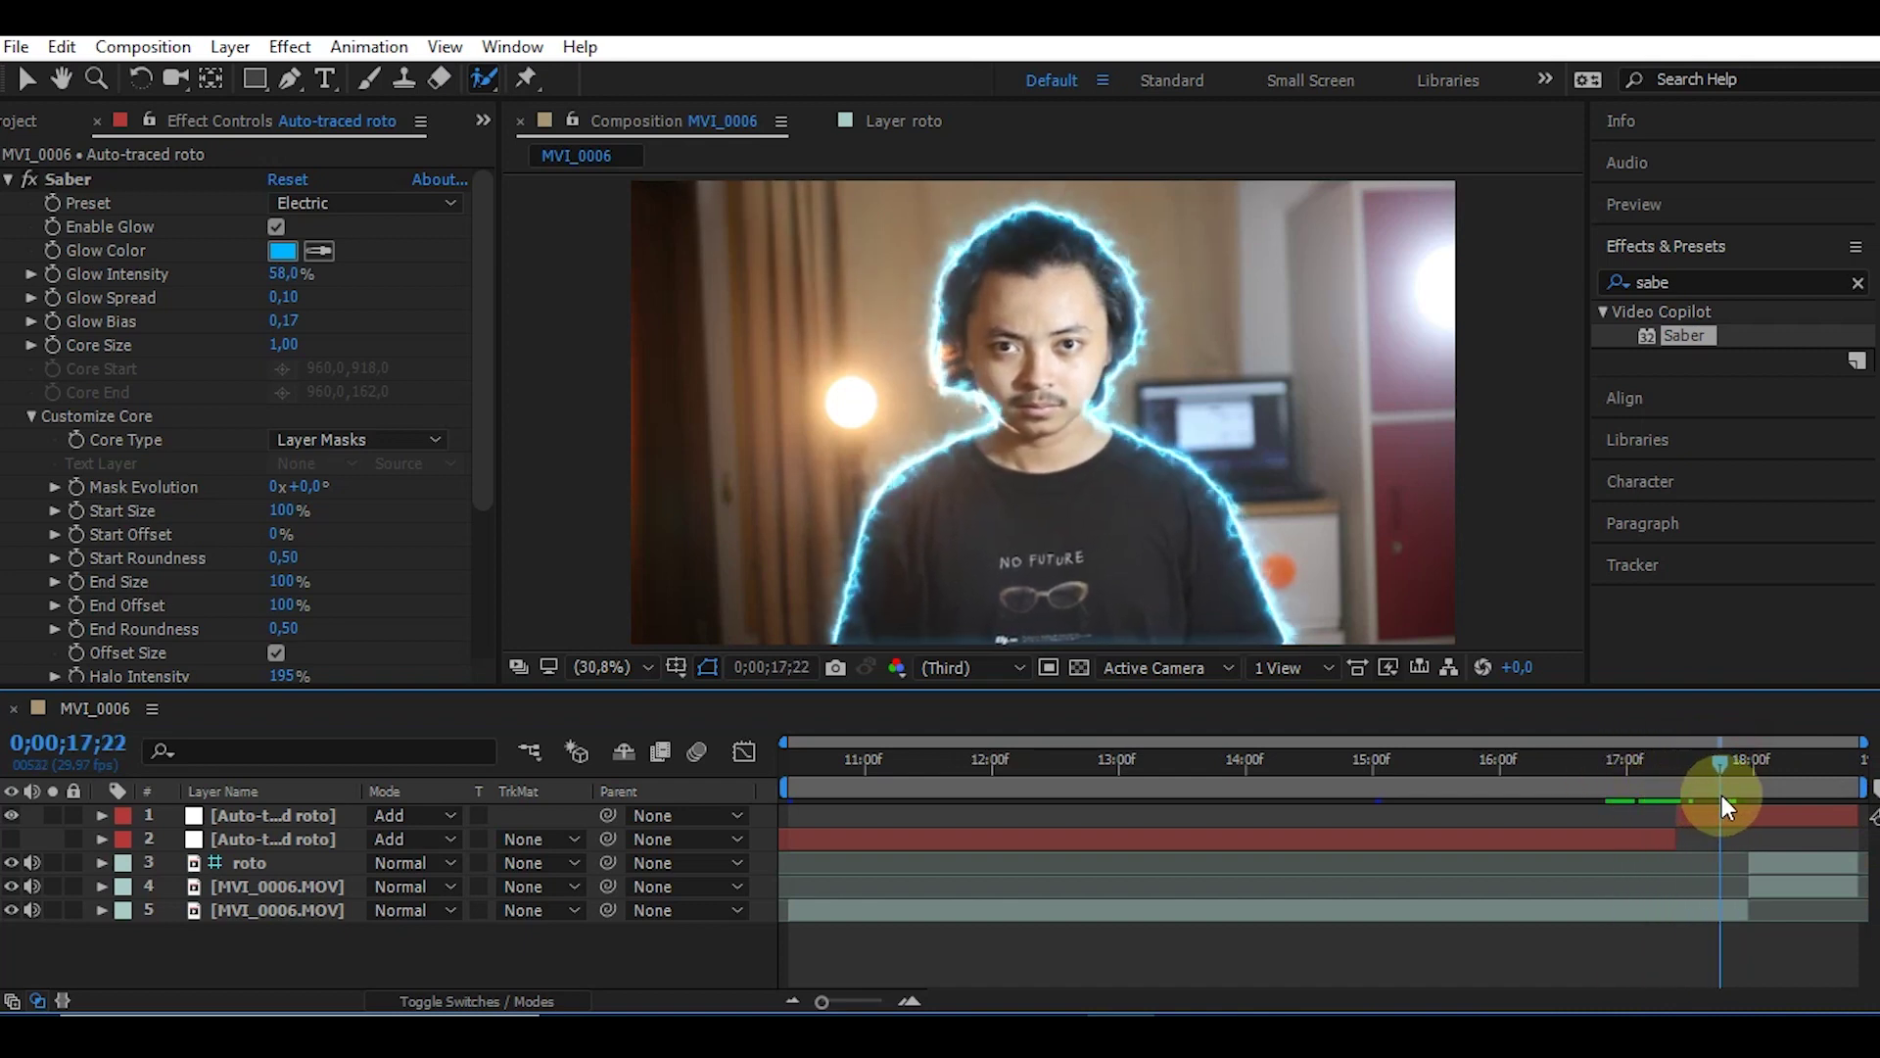
left_click_drag(1697, 803, 1677, 790)
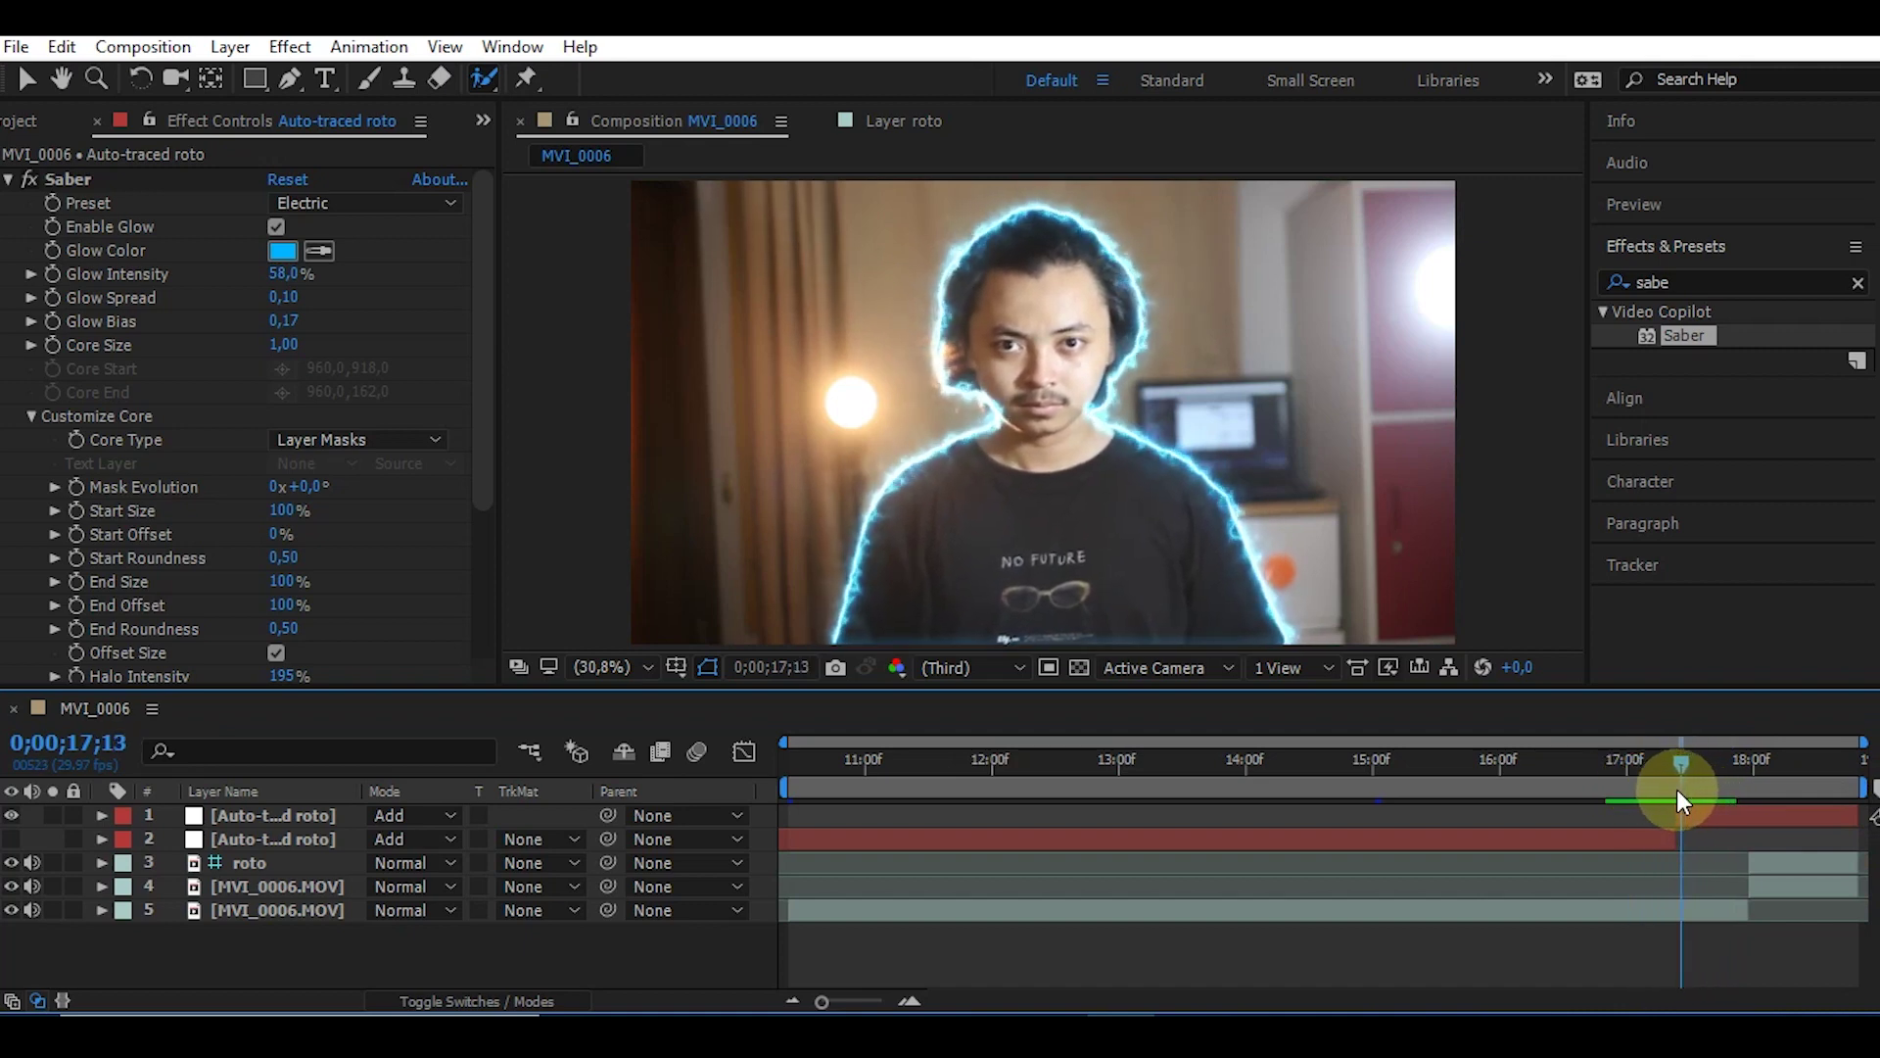
left_click(296, 813)
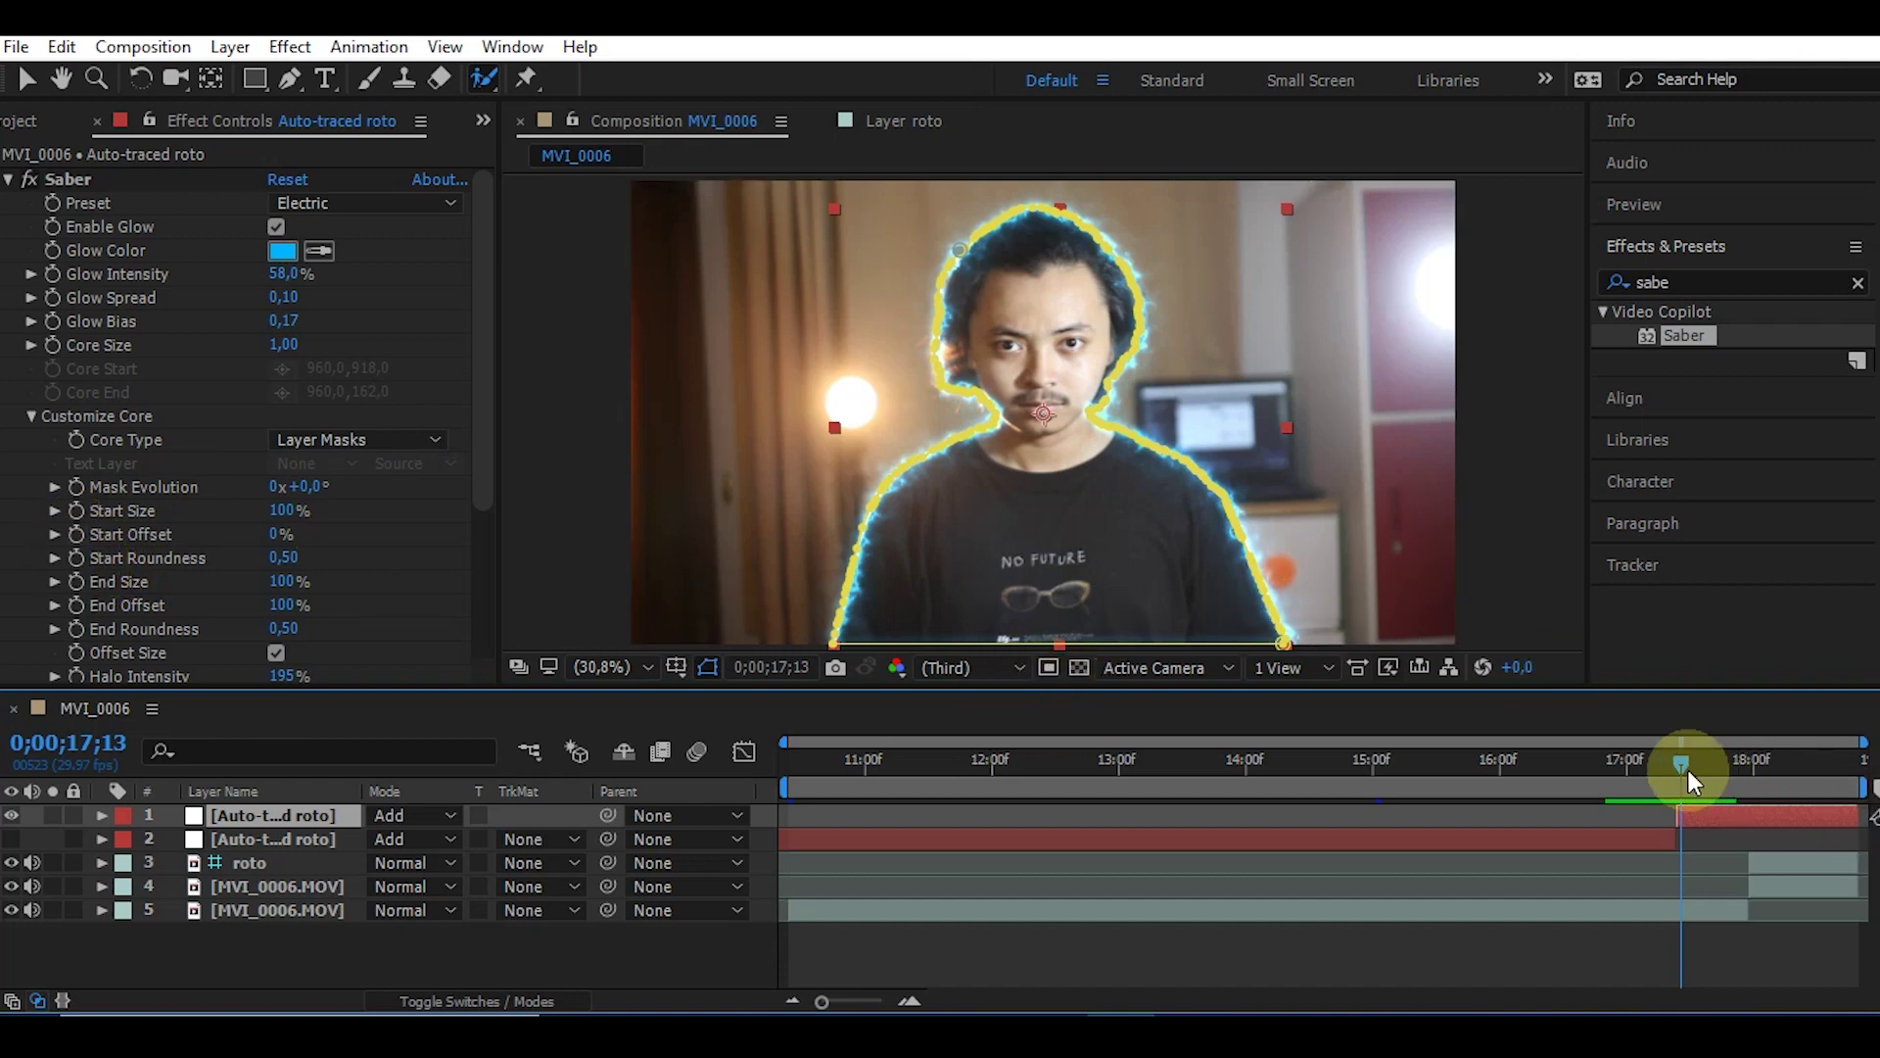
left_click_drag(1684, 762, 1676, 761)
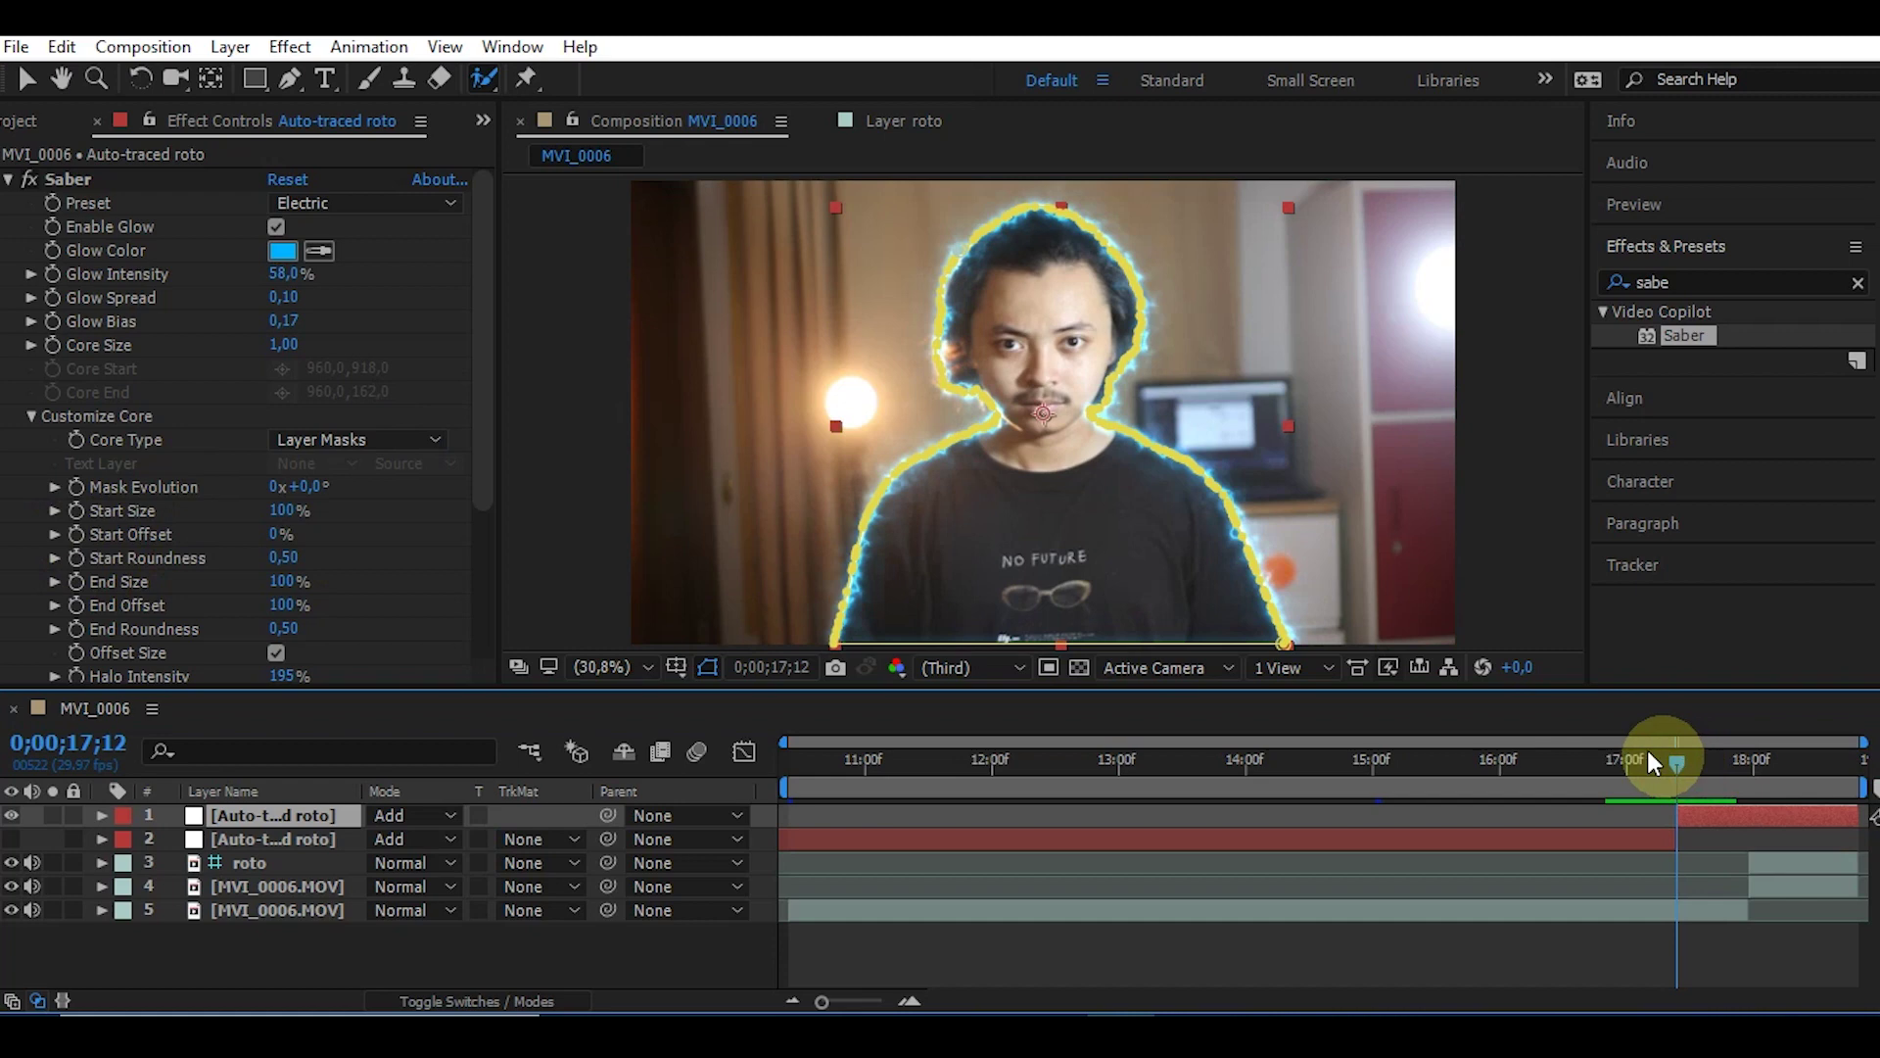
left_click(73, 537)
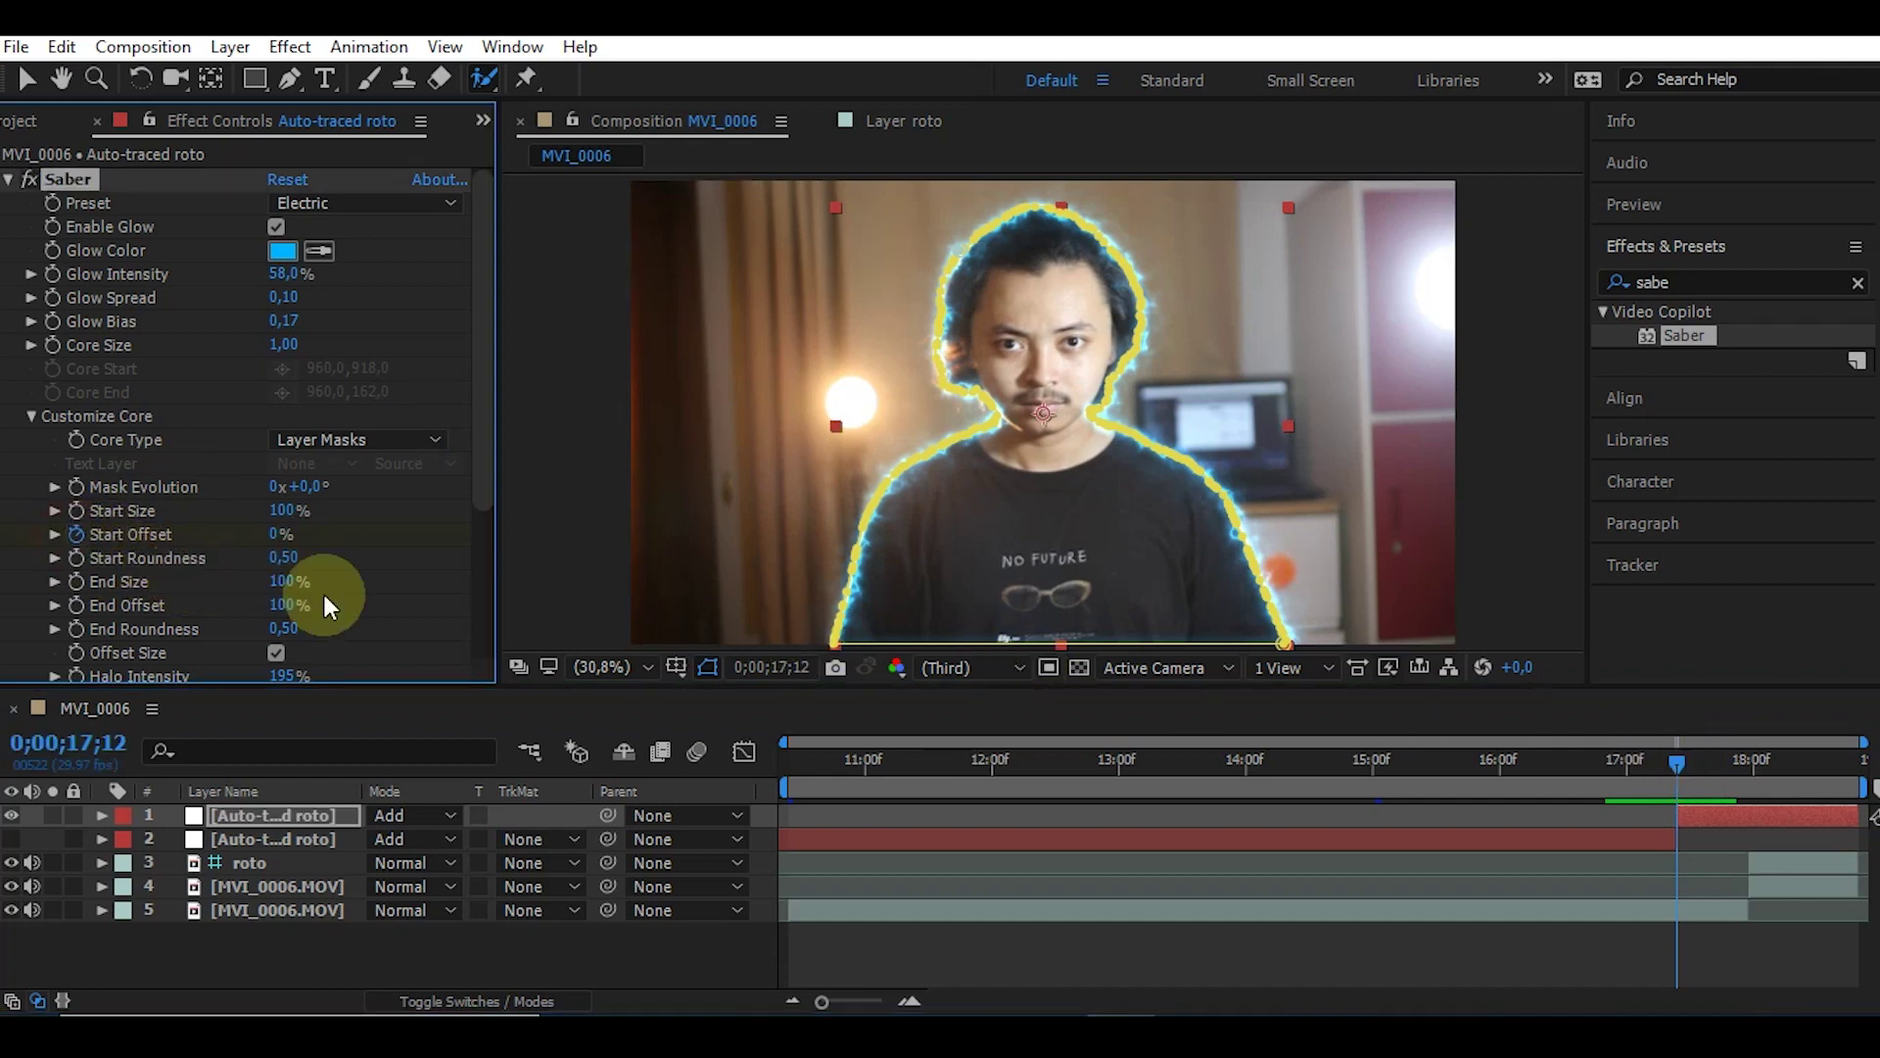
- Raise the keyframed Start Offset to 100% at 0;00;17;12, hiding the outline there
key("u")
left_click_drag(281, 534, 556, 549)
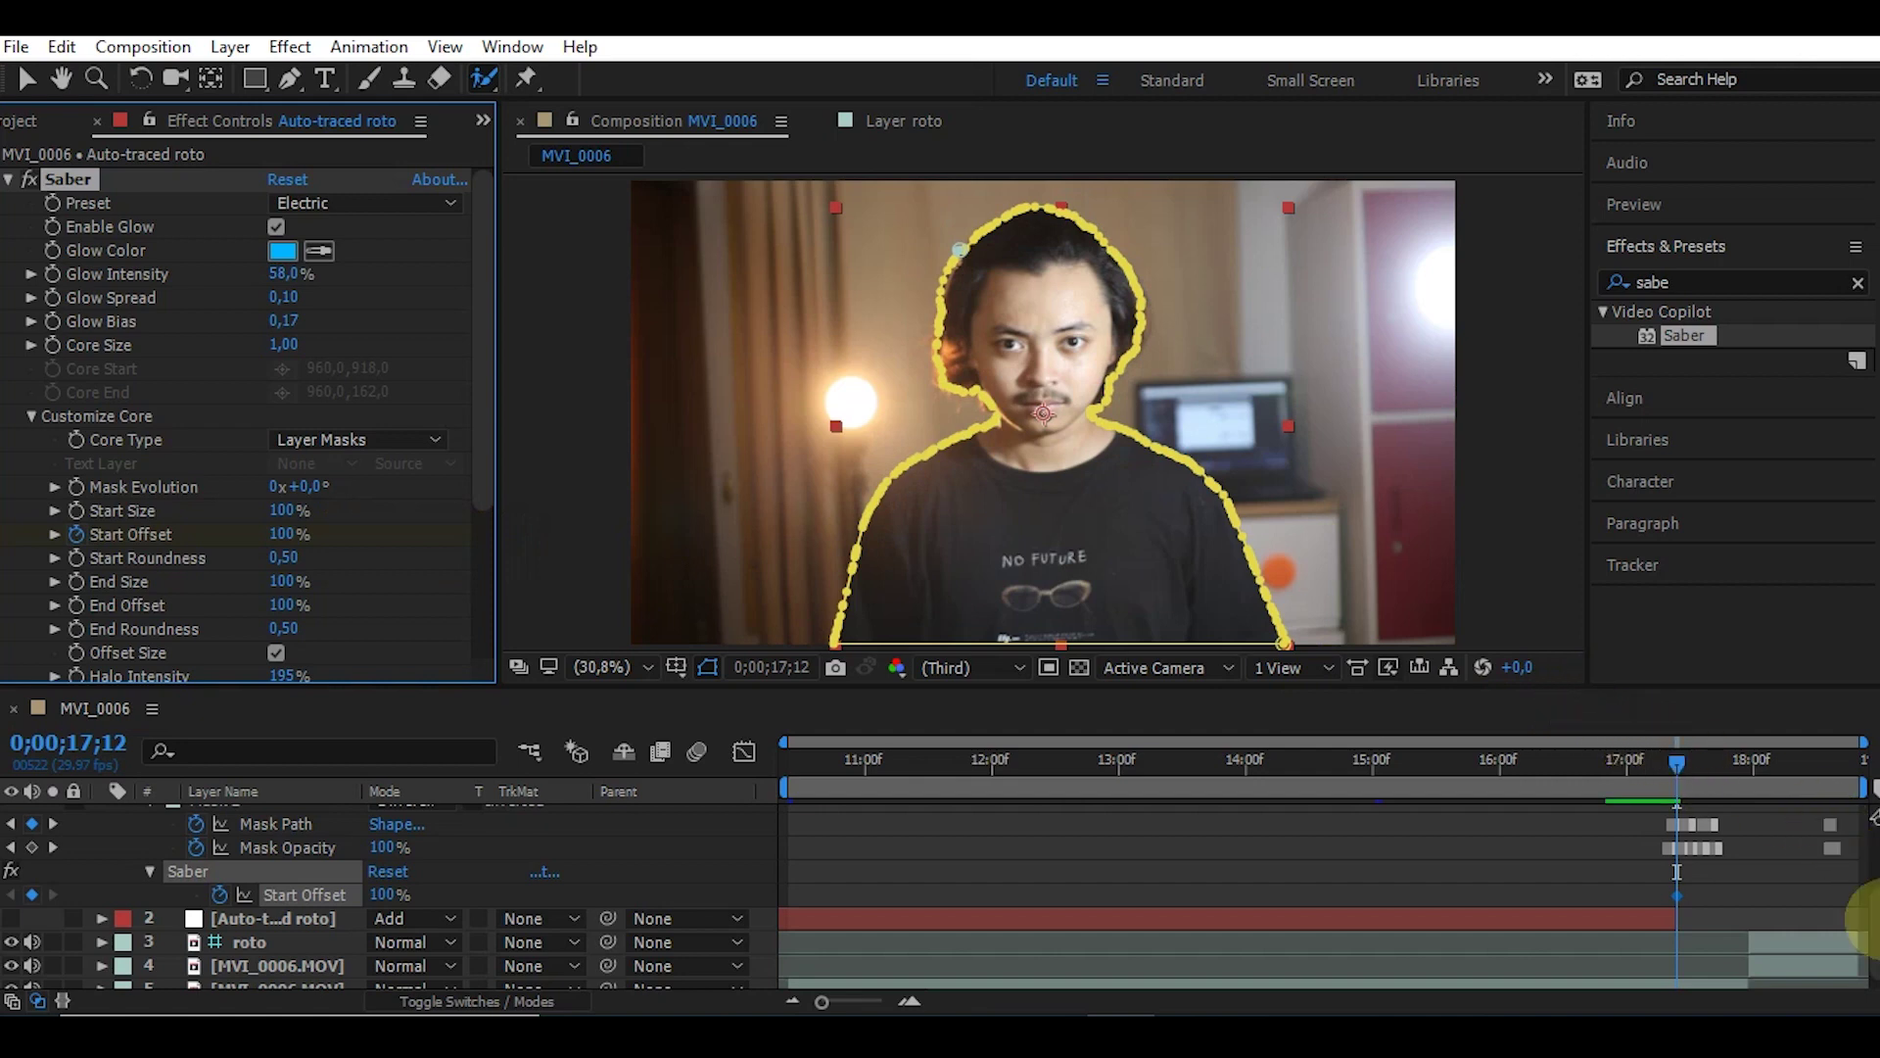
scroll(1858, 902, "up", 3)
mouse_move(1679, 759)
left_mouse_down()
mouse_move(1743, 774)
mouse_move(1639, 769)
left_mouse_up()
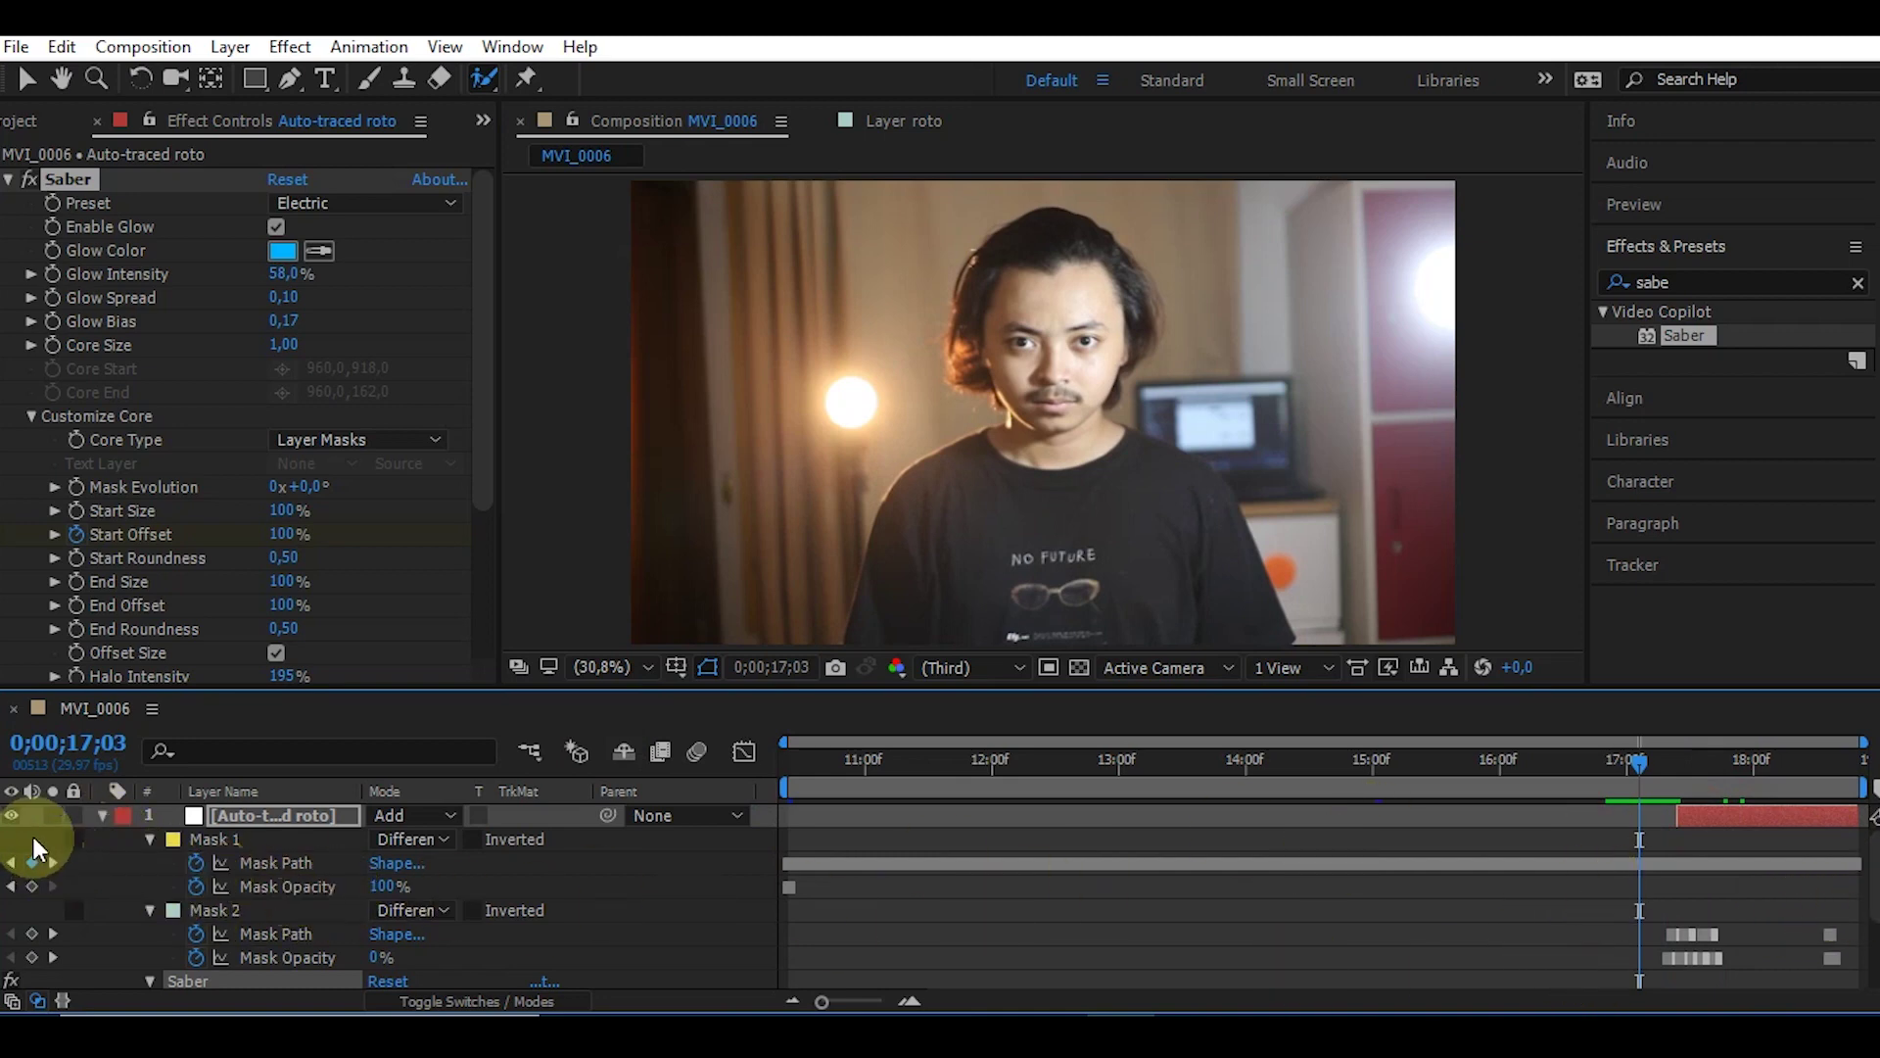
- Collapse and deselect layer 1, save the project with Ctrl+S, and preview the draw-on animation
left_click(99, 817)
left_click(421, 954)
key("ctrl+s")
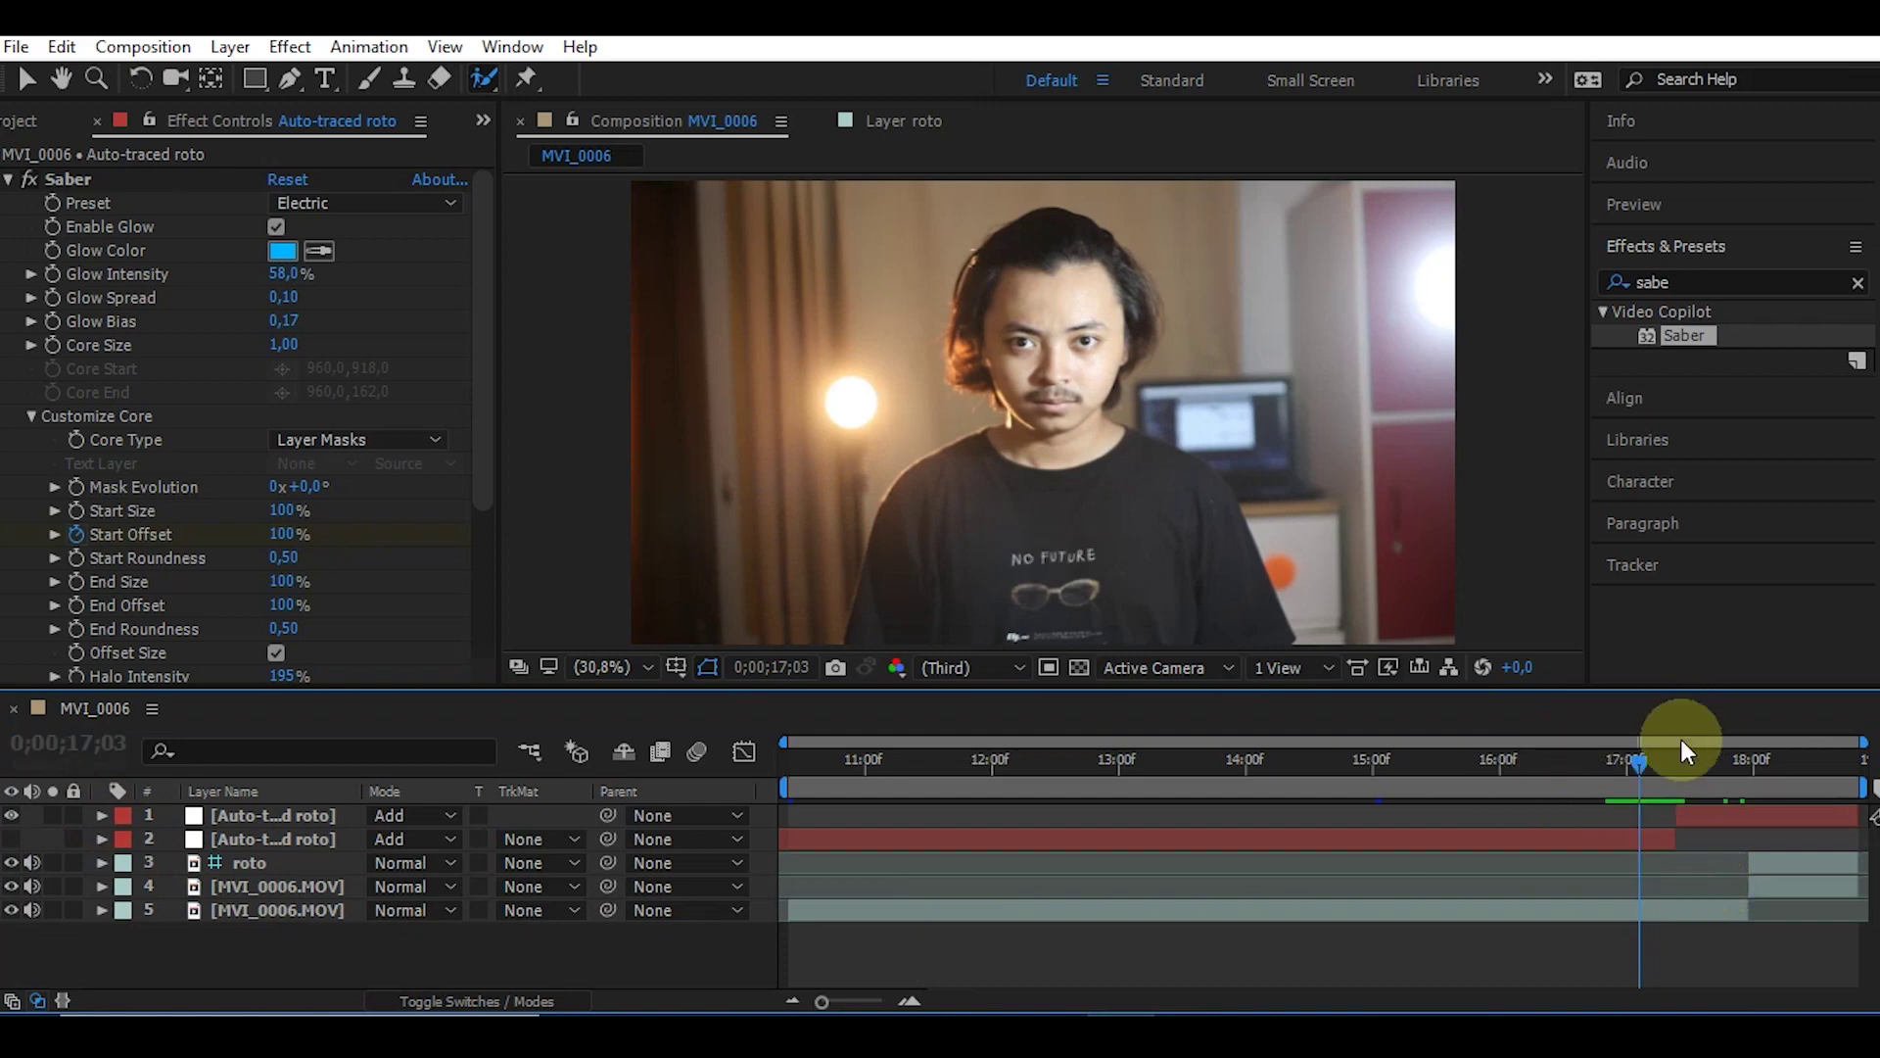
key("space")
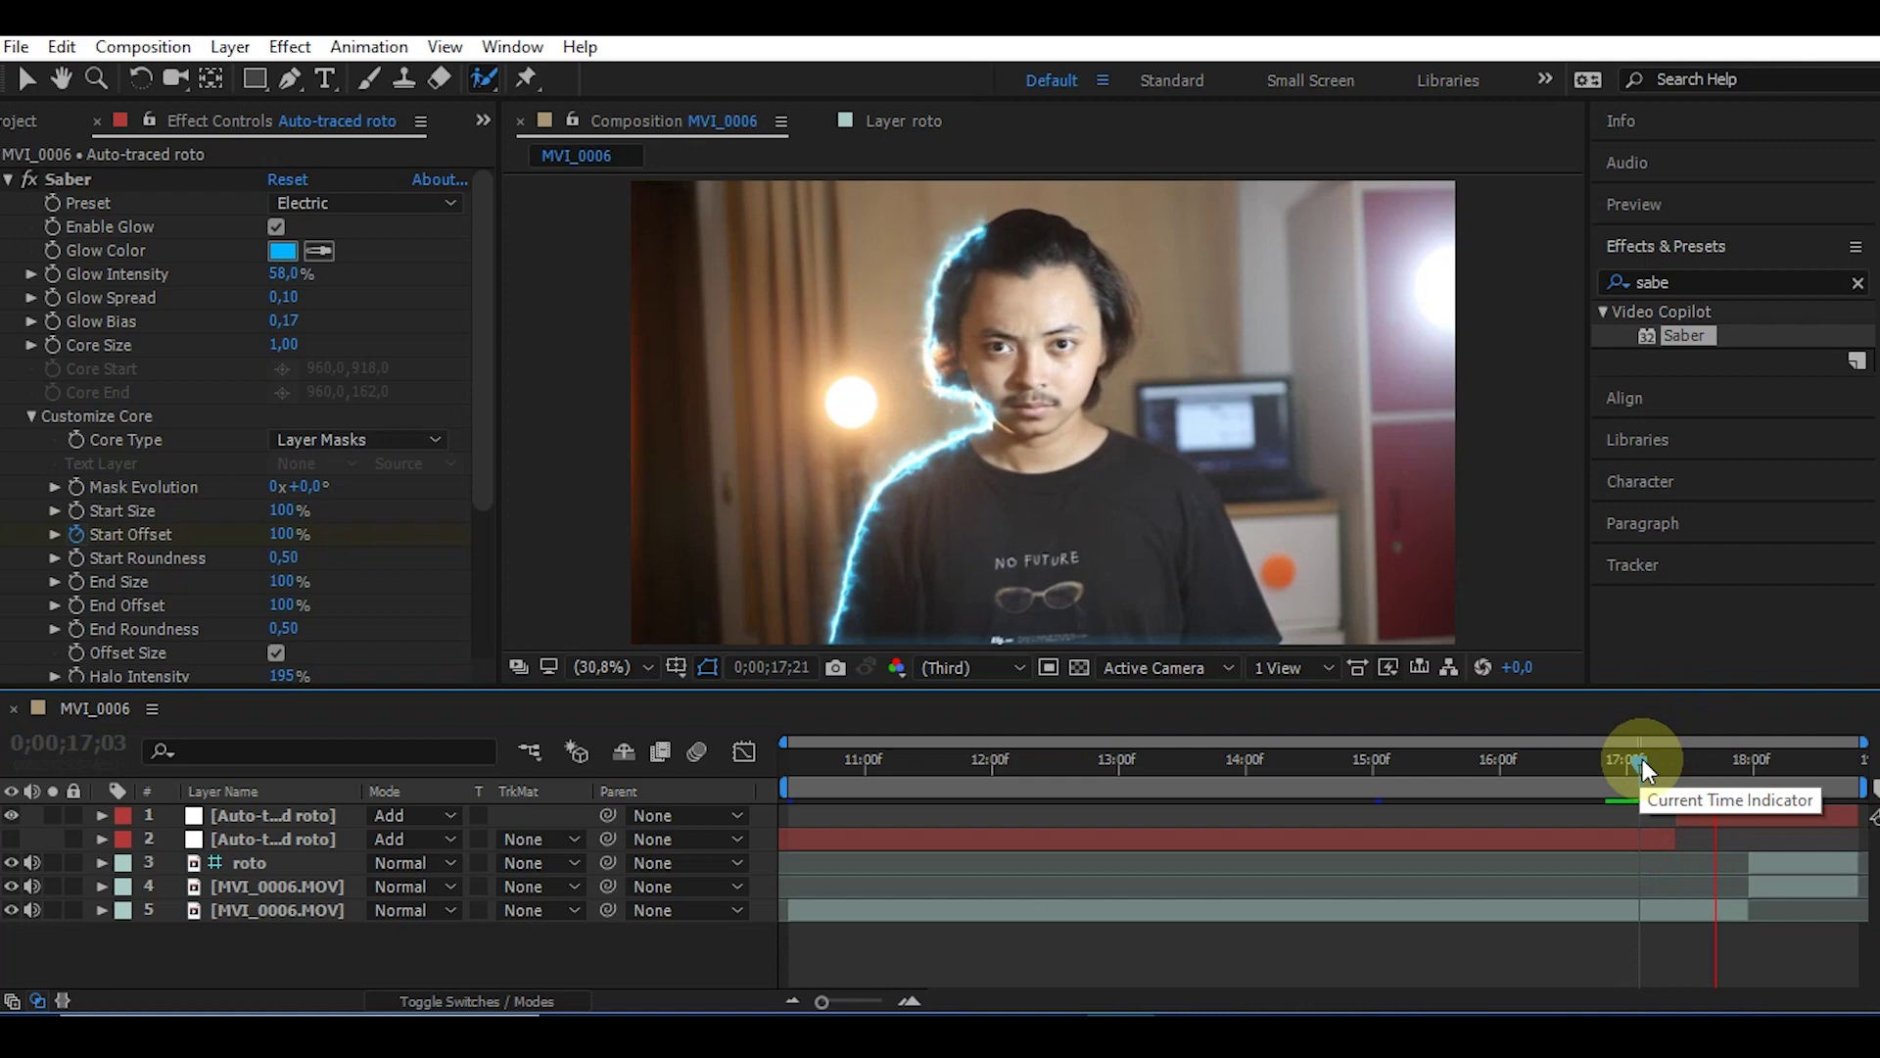